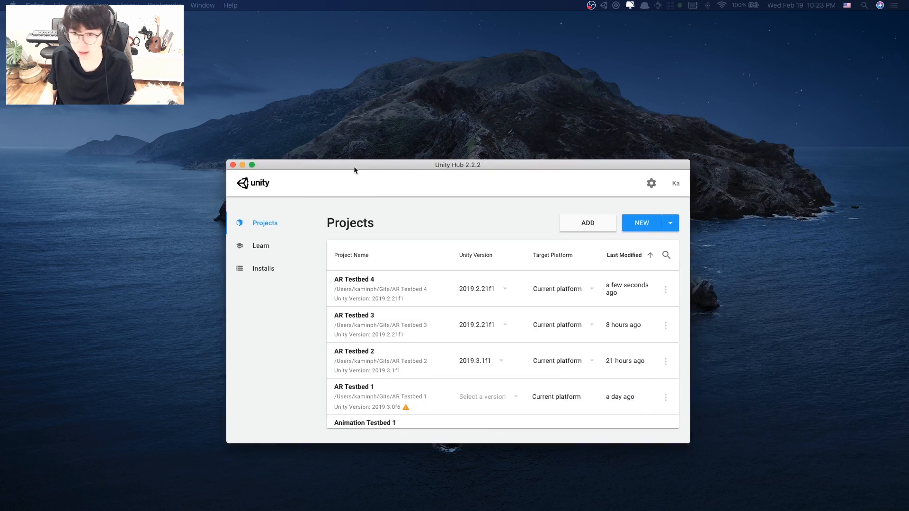
Create a new 3D project named "AR Testbed 5" in the existing Gits location.
left_click_drag(354, 166, 338, 146)
left_click(623, 209)
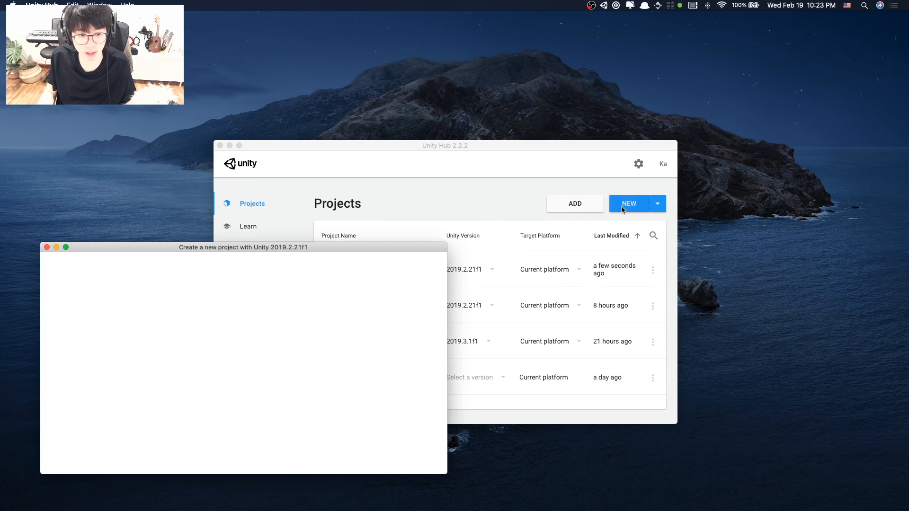
left_click_drag(175, 248, 304, 125)
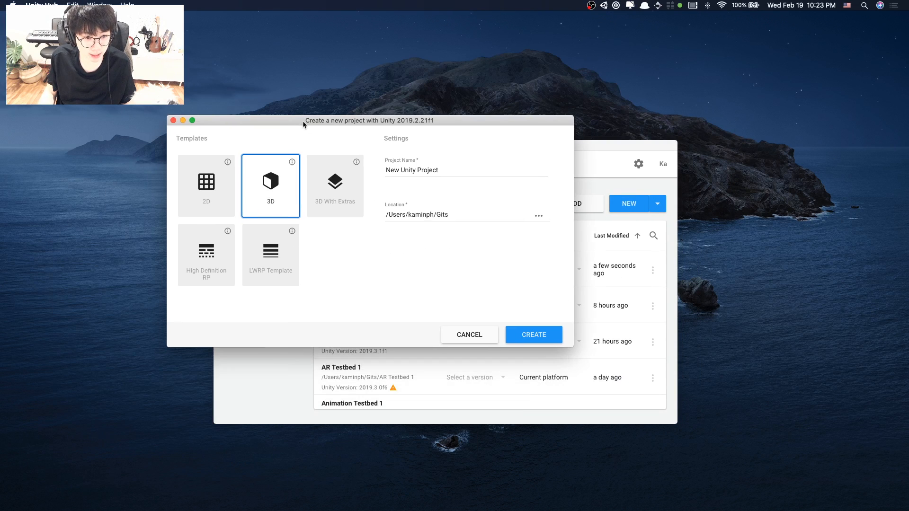
double_click(444, 167)
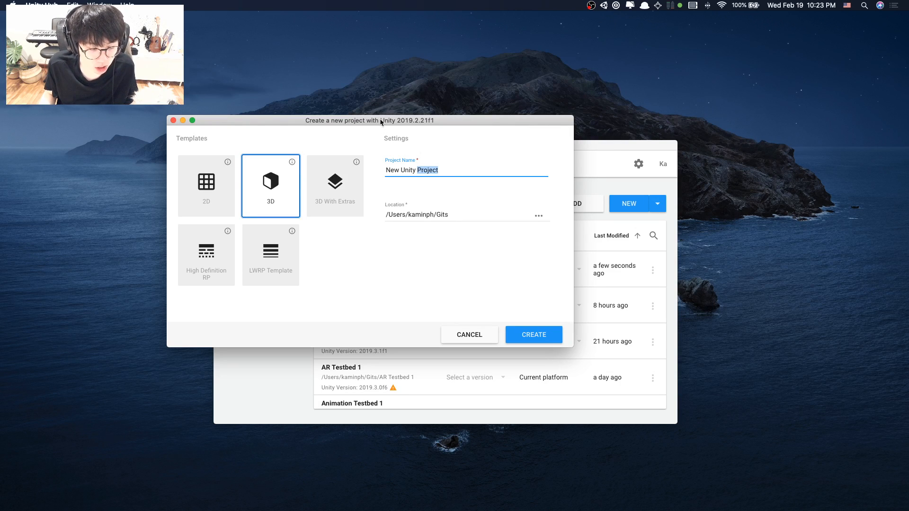
left_click_drag(381, 122, 442, 116)
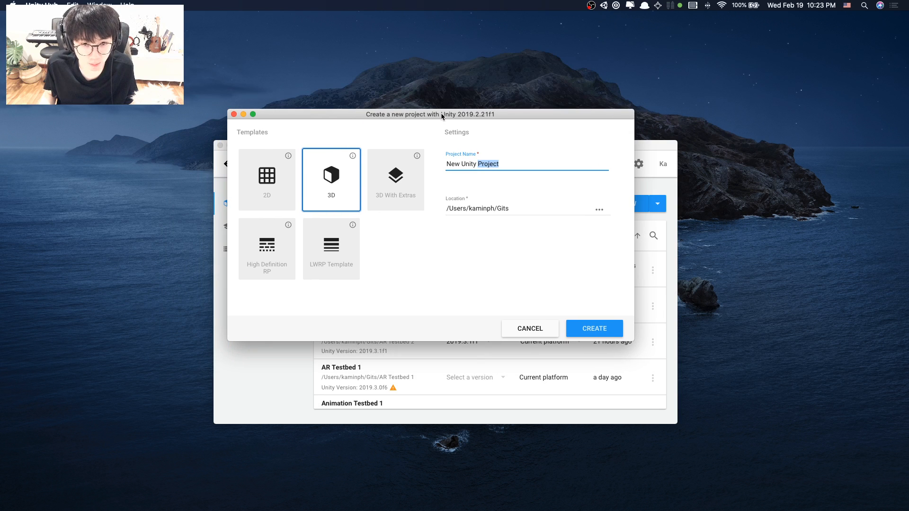
key("super+a")
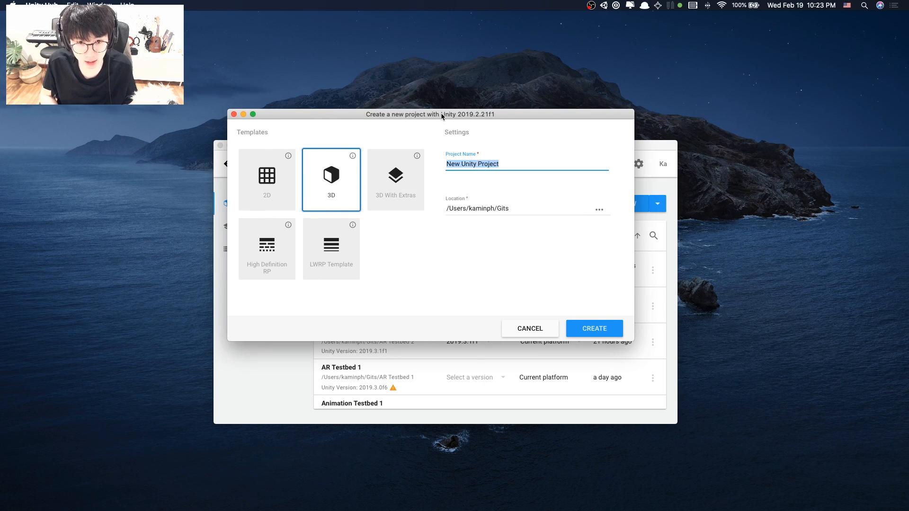
type("AR")
left_click_drag(455, 117, 691, 121)
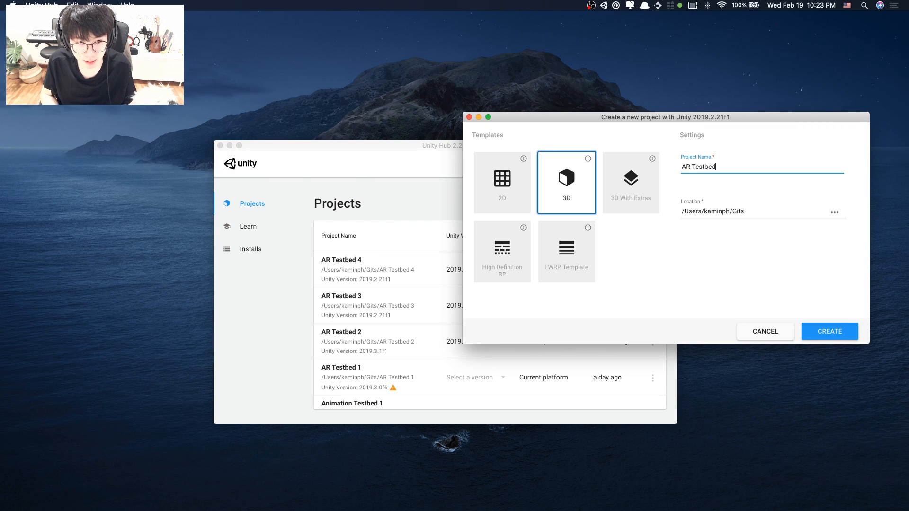
left_click(827, 337)
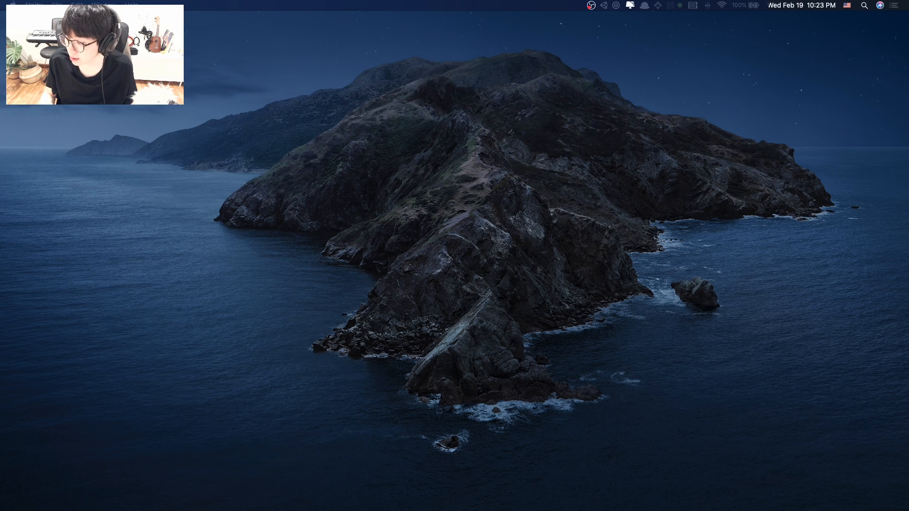
Bring the new project's editor window onto this display, maximize it and show the project's Assets folder.
left_click_drag(908, 51, 403, 80)
key("ctrl+alt+super+m")
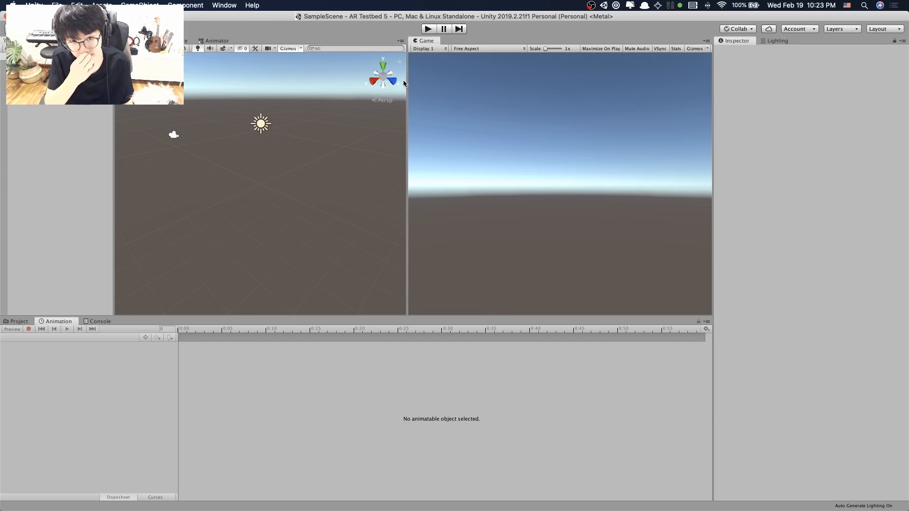
left_click(12, 323)
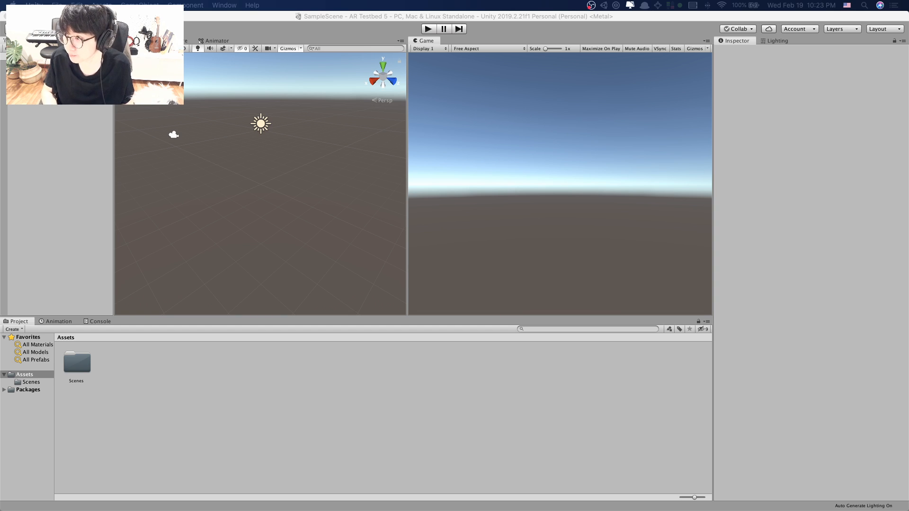
Bring the Safari window onto this display, maximized, and start the Jazz playlist from Chill Out Records on YouTube.
left_click_drag(223, 1, 224, 88)
key("ctrl+alt+super+m")
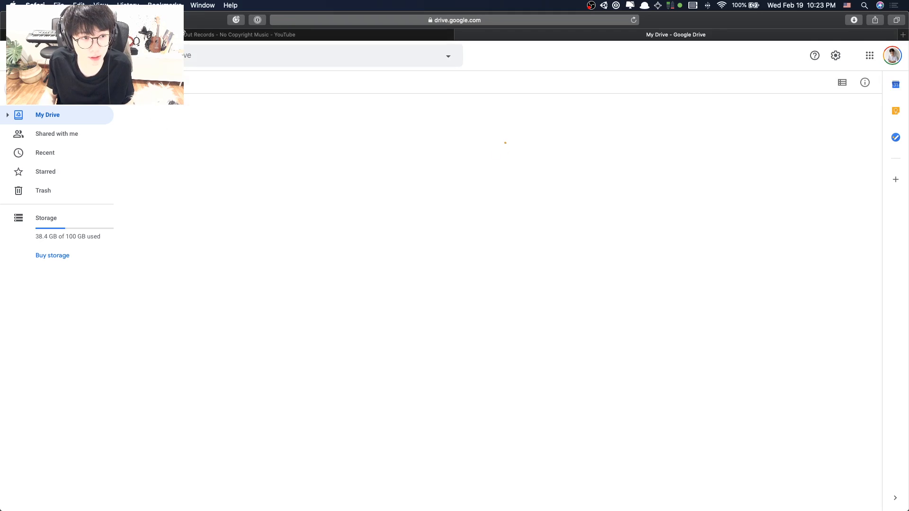
left_click(187, 33)
scroll(312, 182, "down", 3)
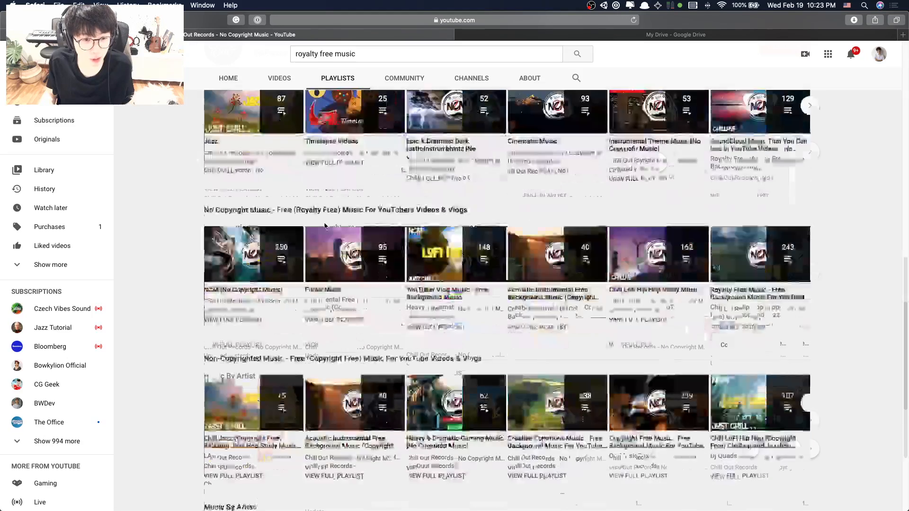
scroll(246, 170, "up", 3)
left_click(231, 163)
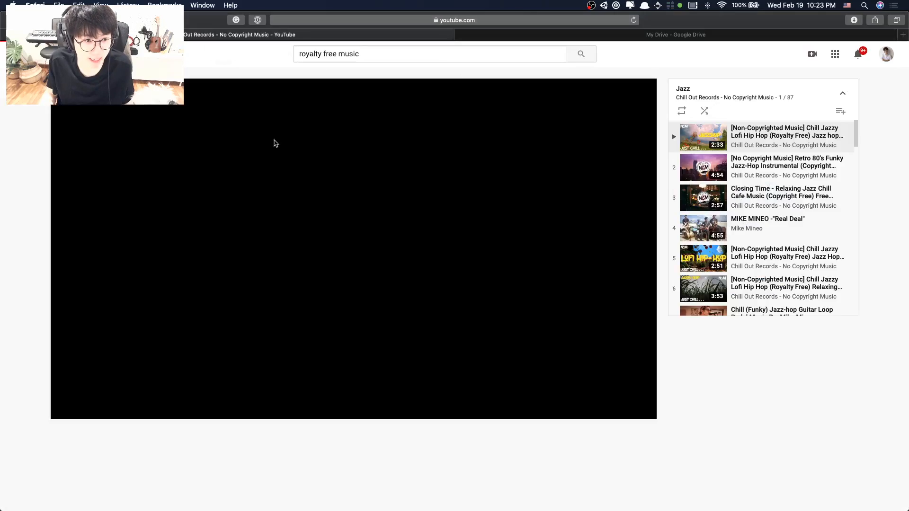
Open the AR_VR Class 11 presentation from Google Drive and go to slide 33 to examine the Assignment 12 requirements.
left_click(618, 33)
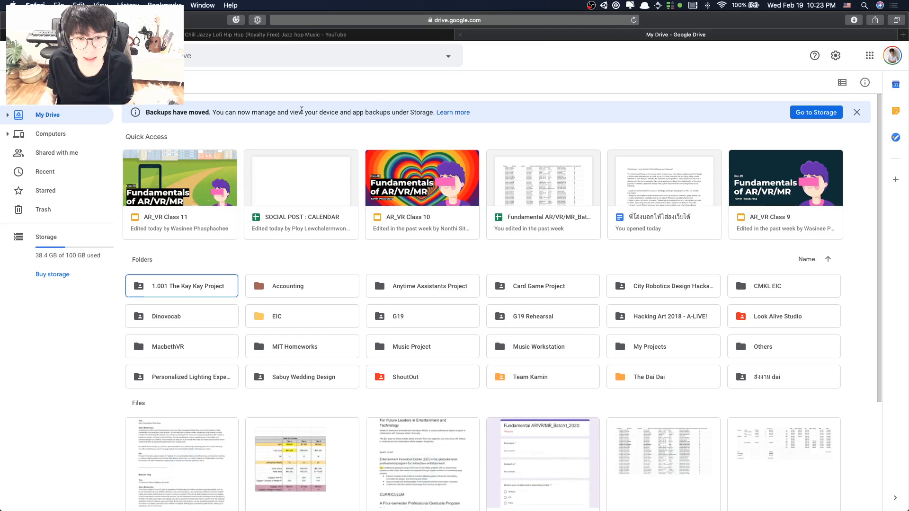
key("super+t")
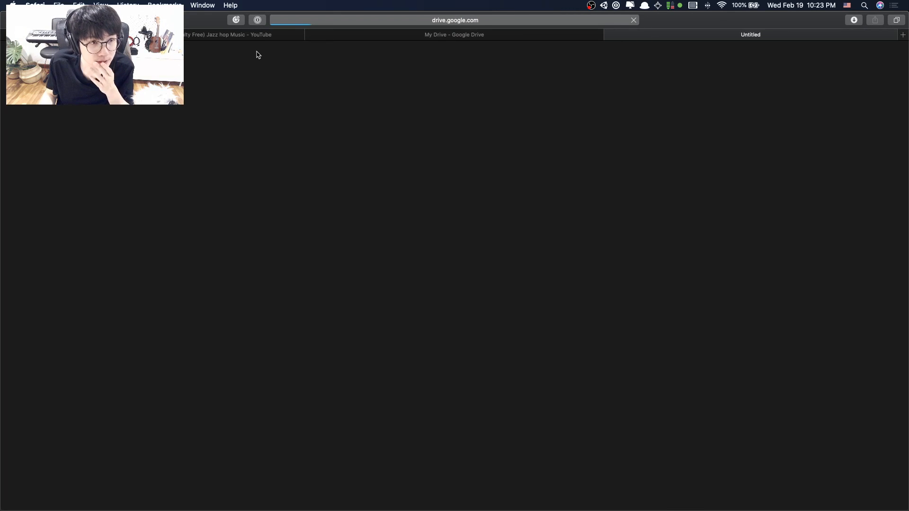
left_click(247, 35)
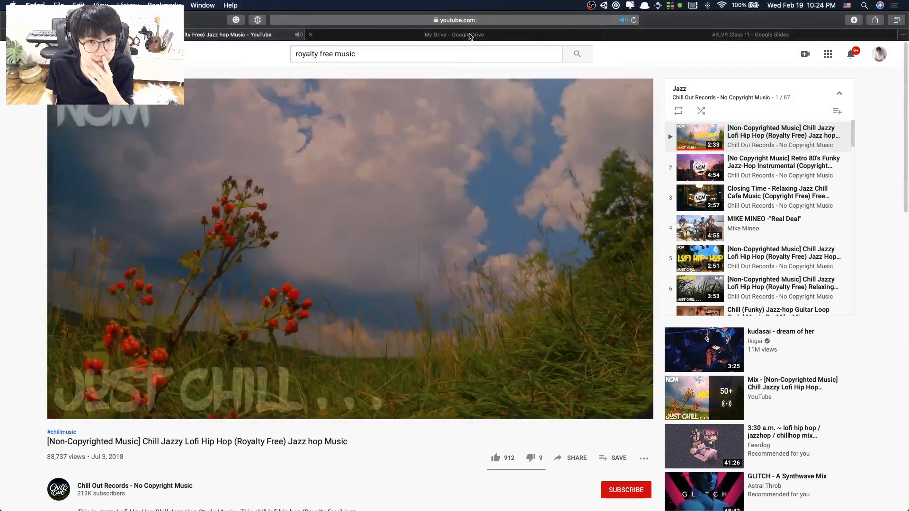
left_click(471, 35)
left_click(740, 37)
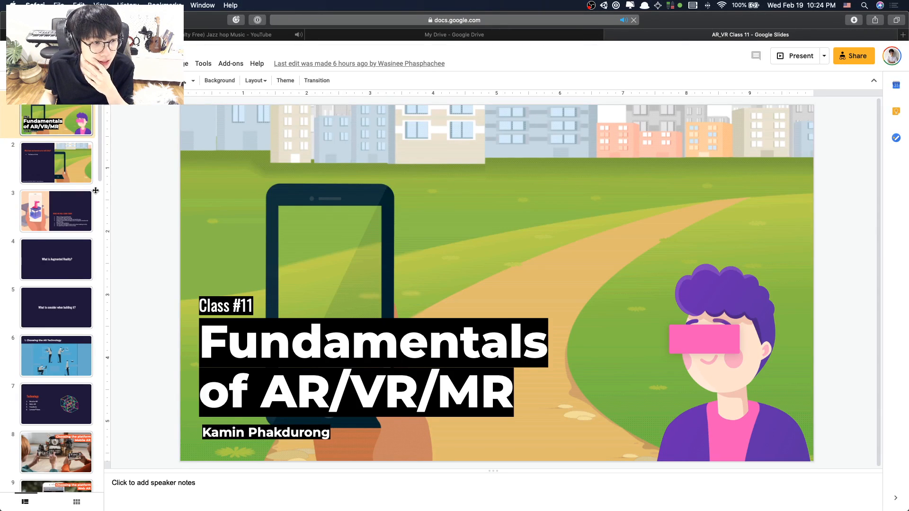
scroll(77, 249, "down", 20)
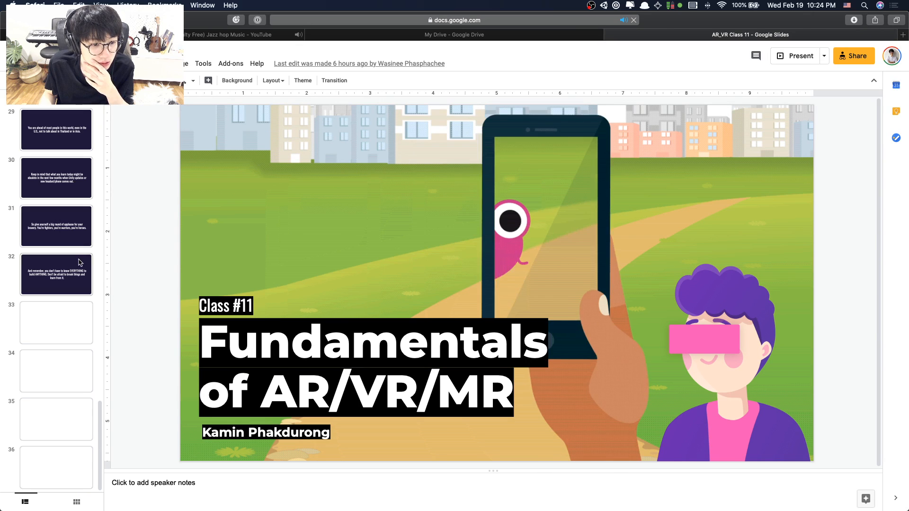
left_click(59, 329)
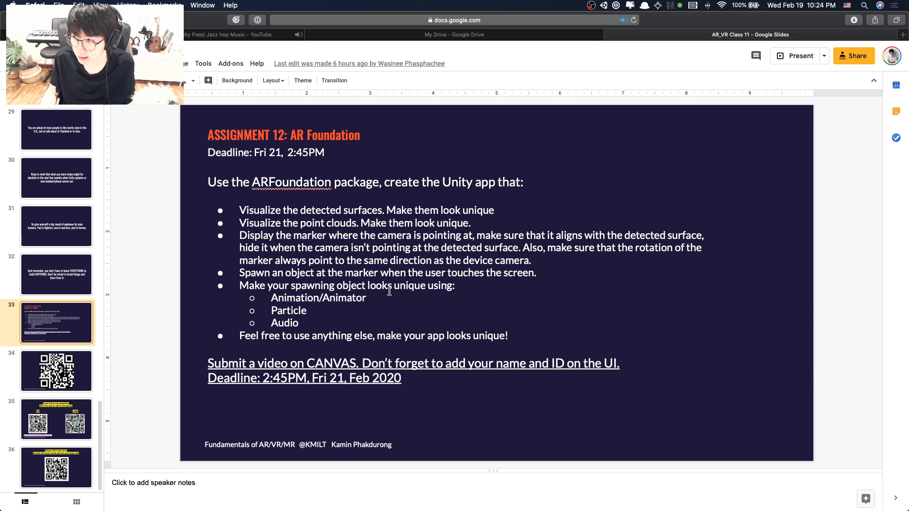
Switch back to the Unity editor and open the Package Manager.
key("ctrl+Up")
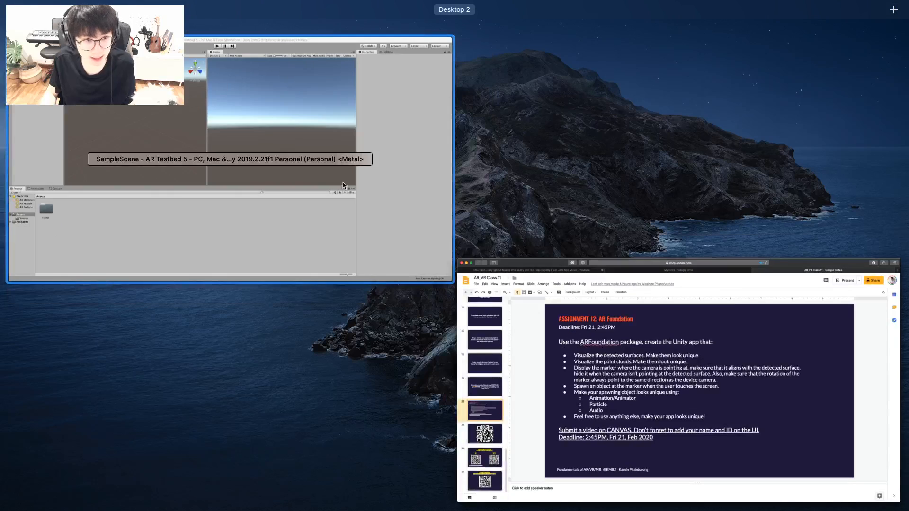
left_click(339, 265)
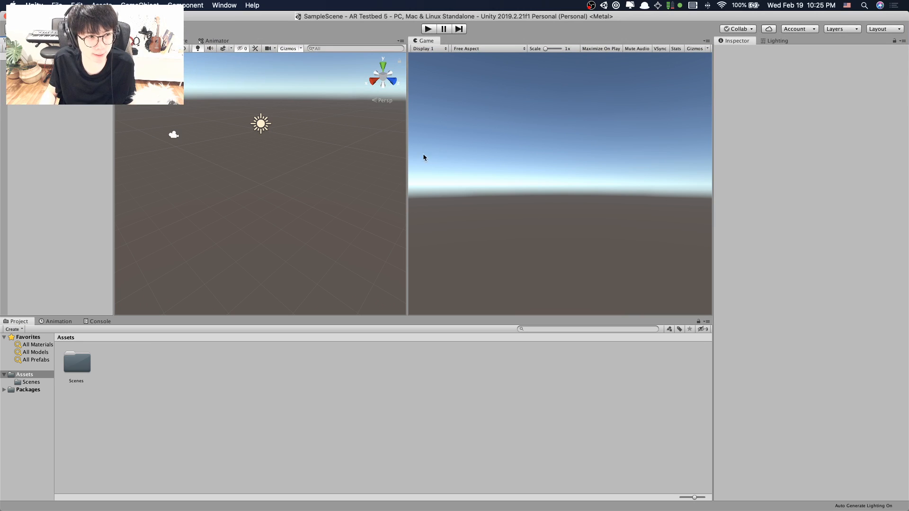
left_click(224, 6)
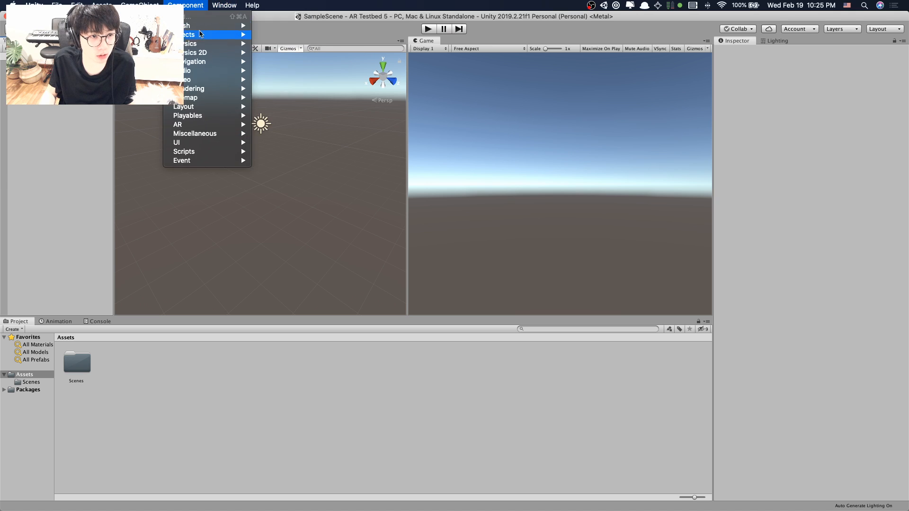
left_click(249, 73)
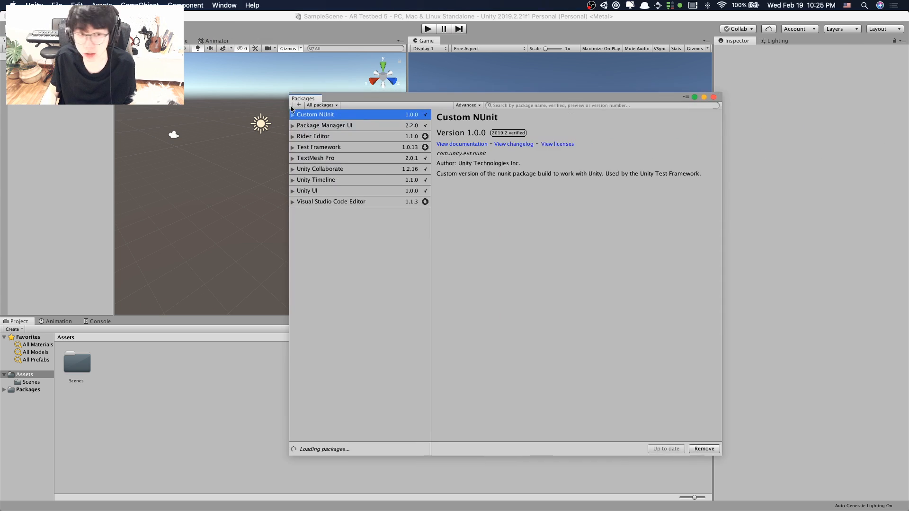
left_click(224, 5)
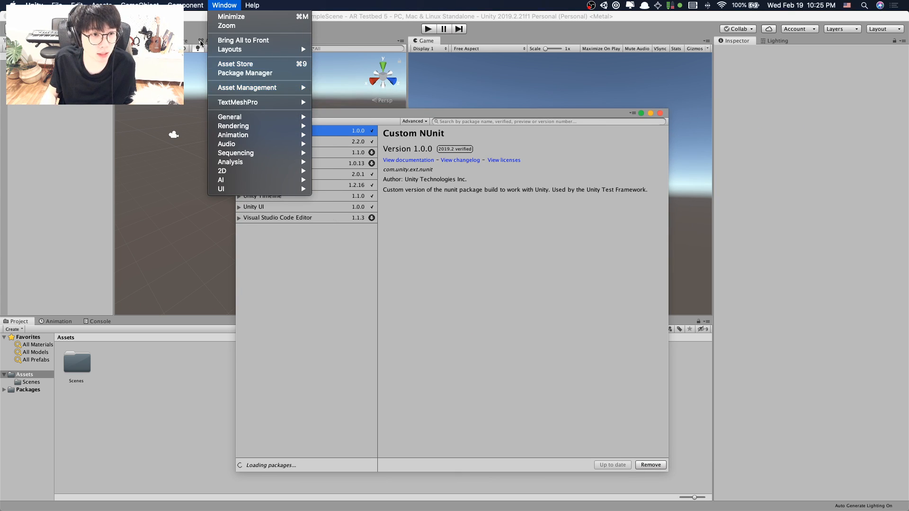
mouse_move(204, 5)
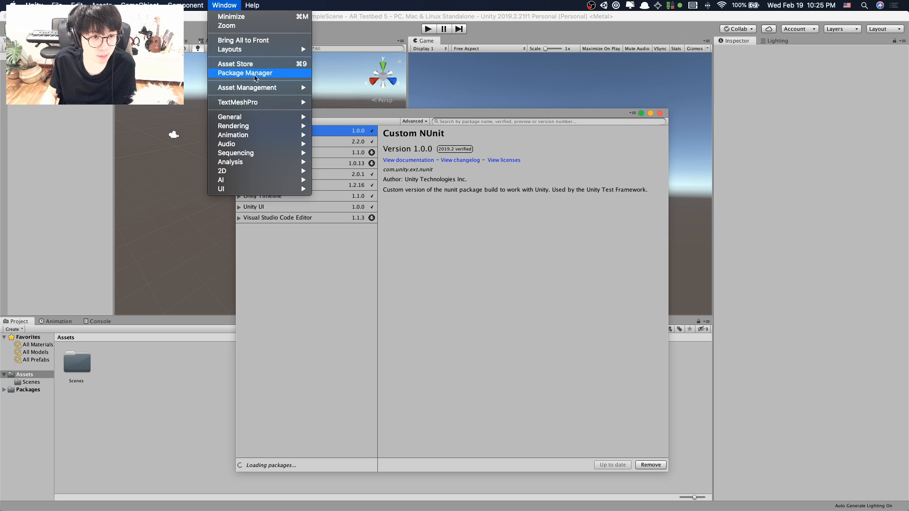
left_click(436, 231)
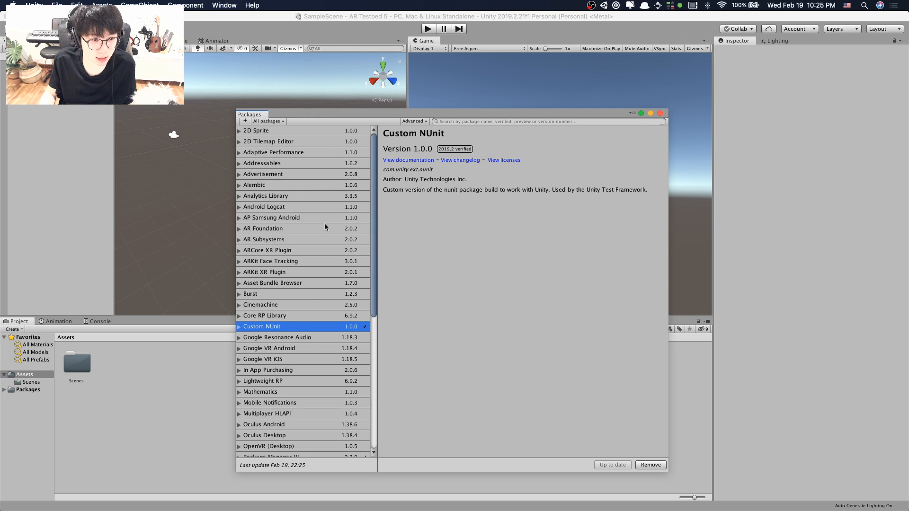
Find the AR Foundation 2.0.2 package in the list of all packages and install it.
scroll(327, 230, "down", 10)
scroll(326, 230, "up", 10)
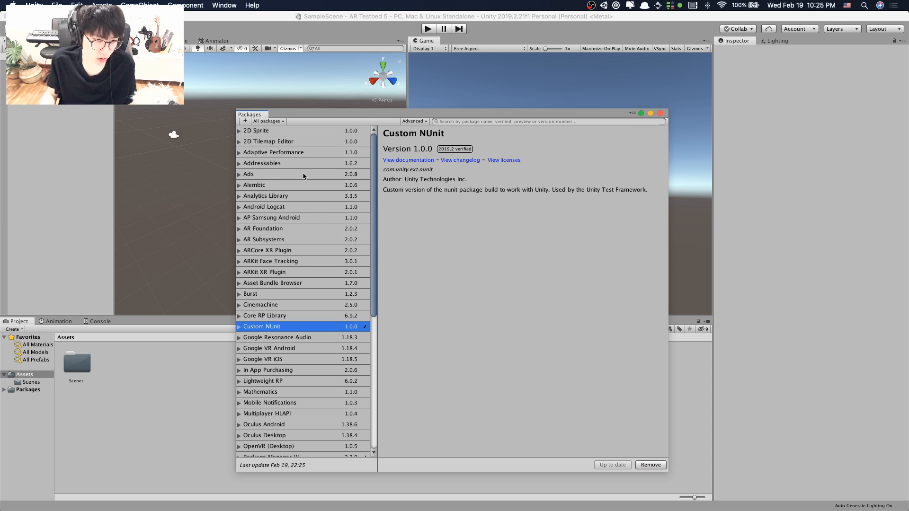
scroll(304, 175, "down", 8)
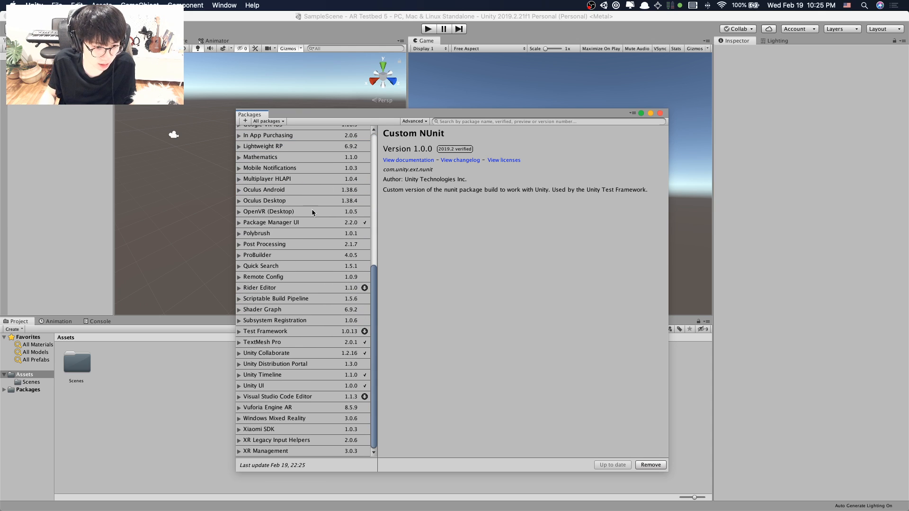
scroll(302, 272, "up", 6)
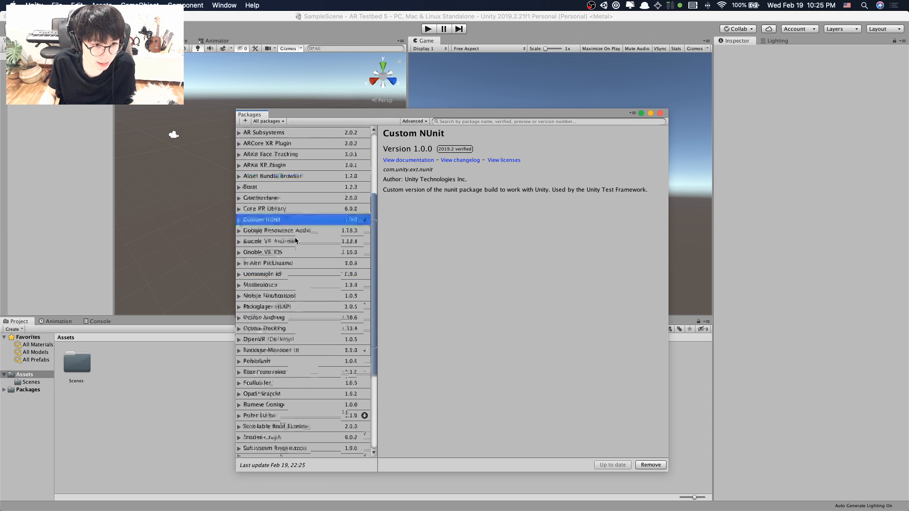
left_click(291, 174)
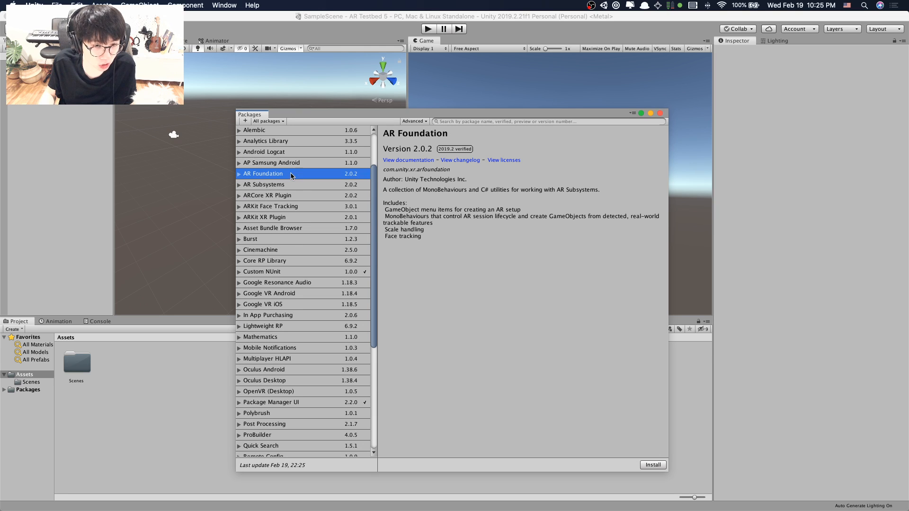
left_click(654, 466)
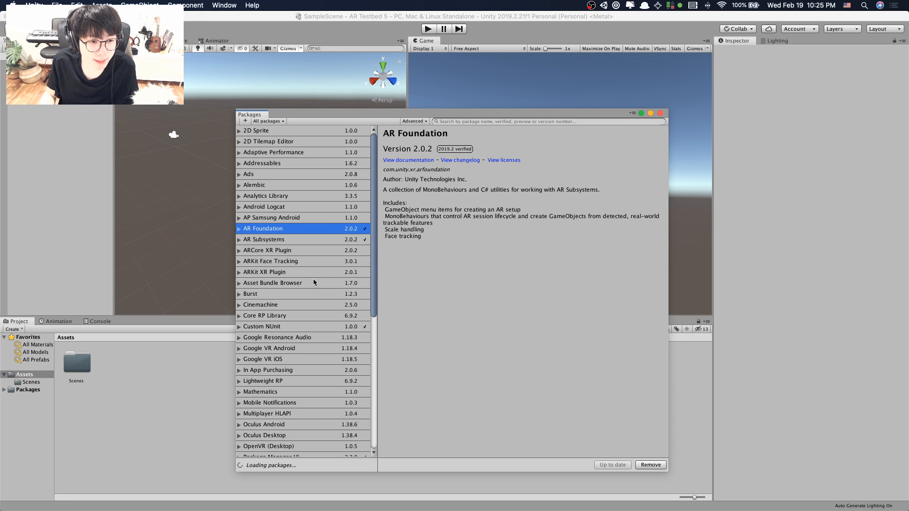
Compare the ARCore XR Plugin and ARKit XR Plugin package details, and install ARKit XR Plugin 2.0.1.
key("Down")
key("Down")
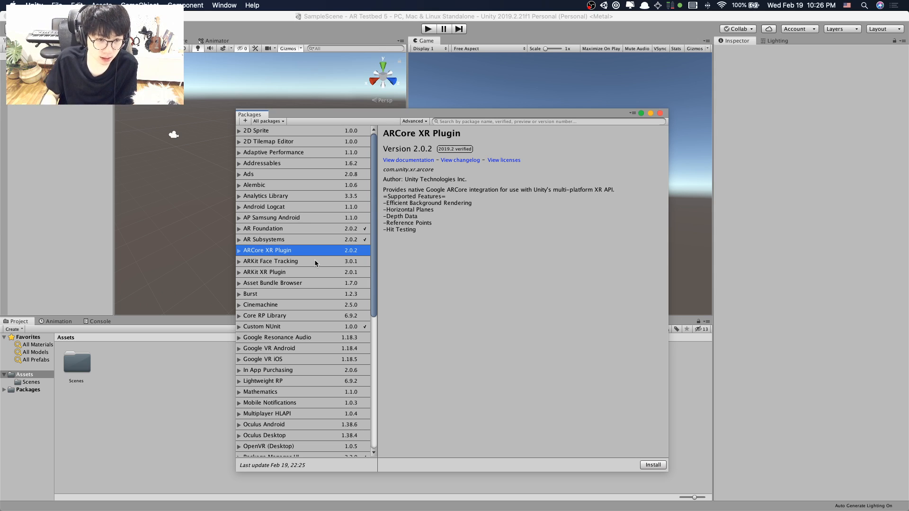
left_click(297, 275)
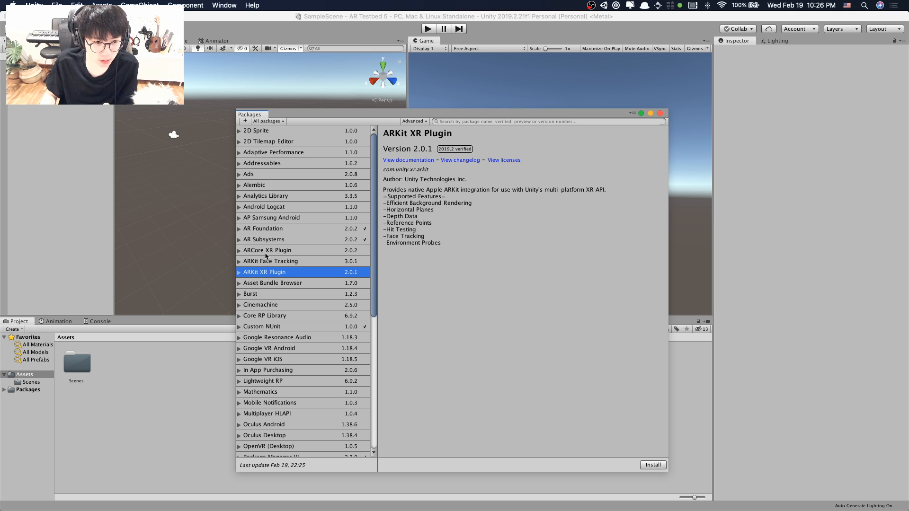
key("Up")
key("Up")
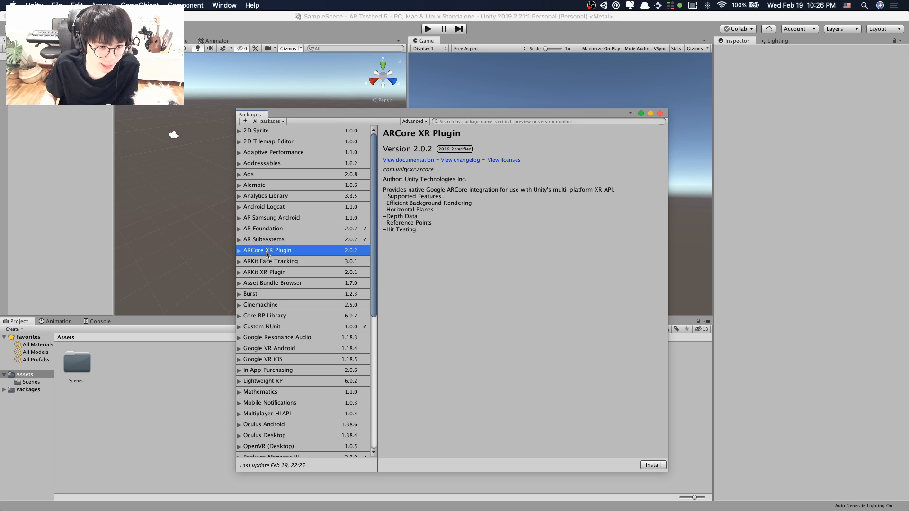
left_click(296, 272)
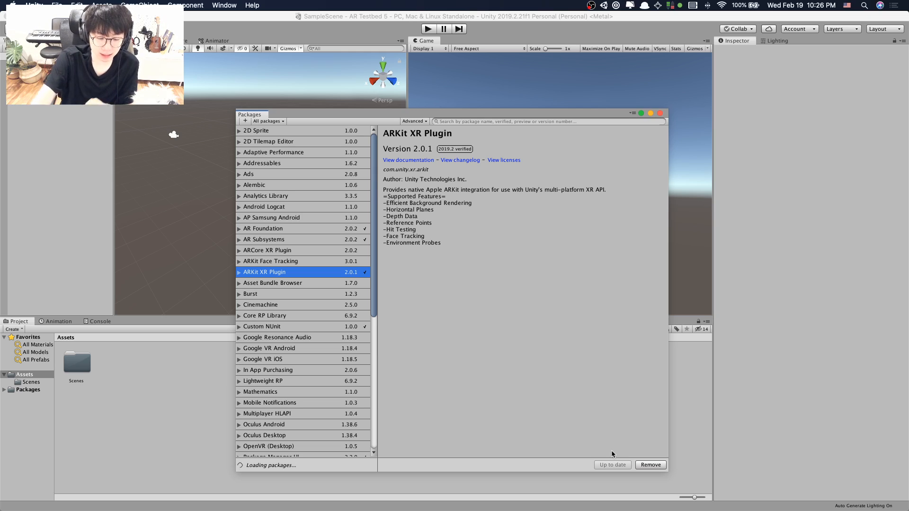
Switch to the browser's YouTube music video and lower its playback volume.
key("ctrl+Up")
left_click(264, 199)
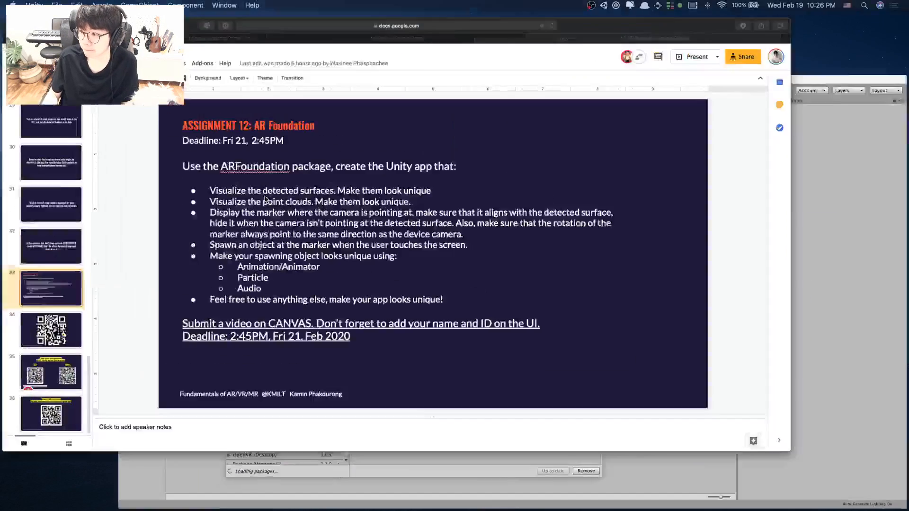
left_click(241, 35)
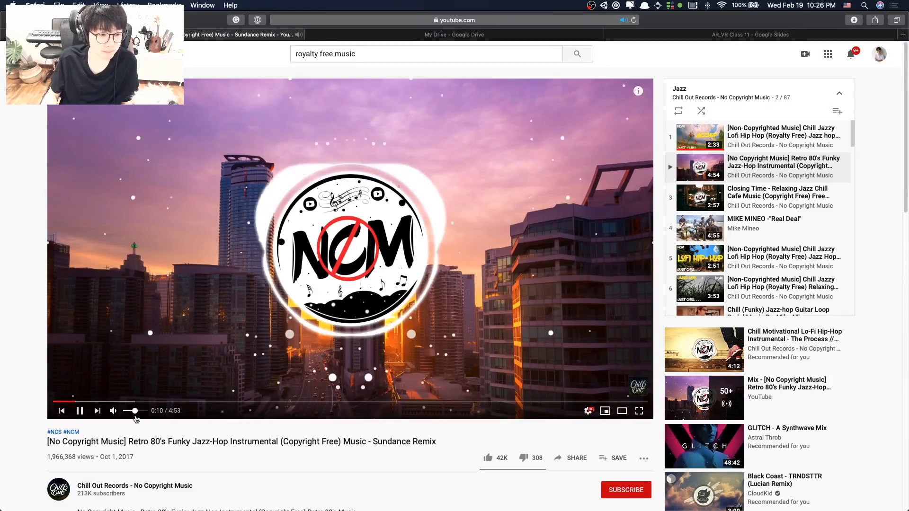
left_click_drag(135, 411, 127, 411)
key("ctrl+Up")
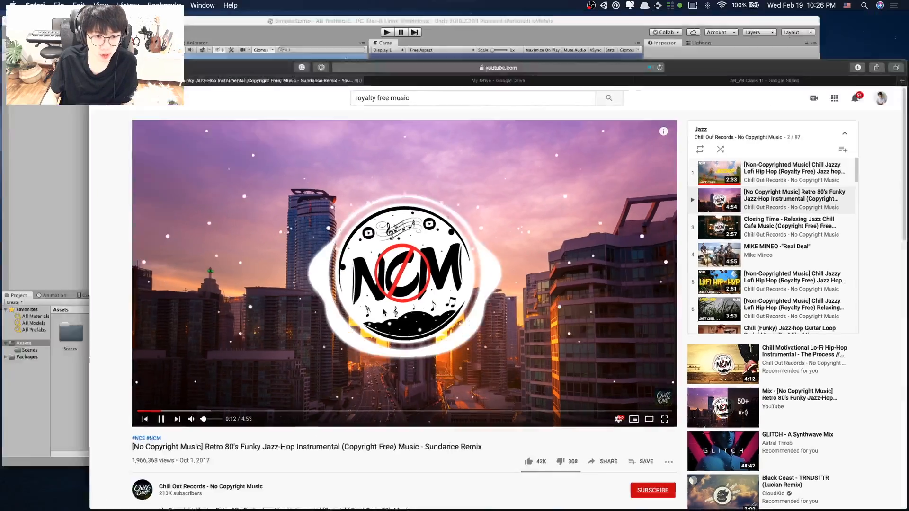
Switch back to Unity's Packages window and close it.
left_click(345, 223)
key("ctrl+Up")
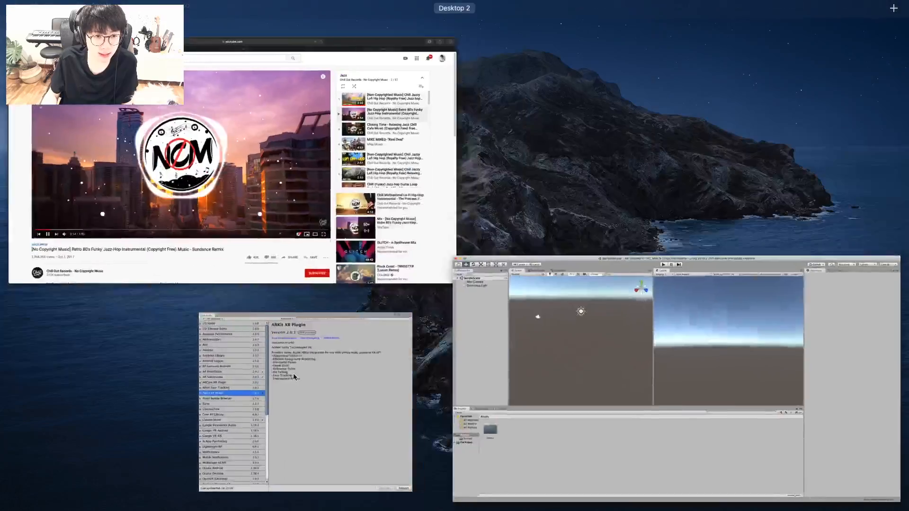
left_click(294, 377)
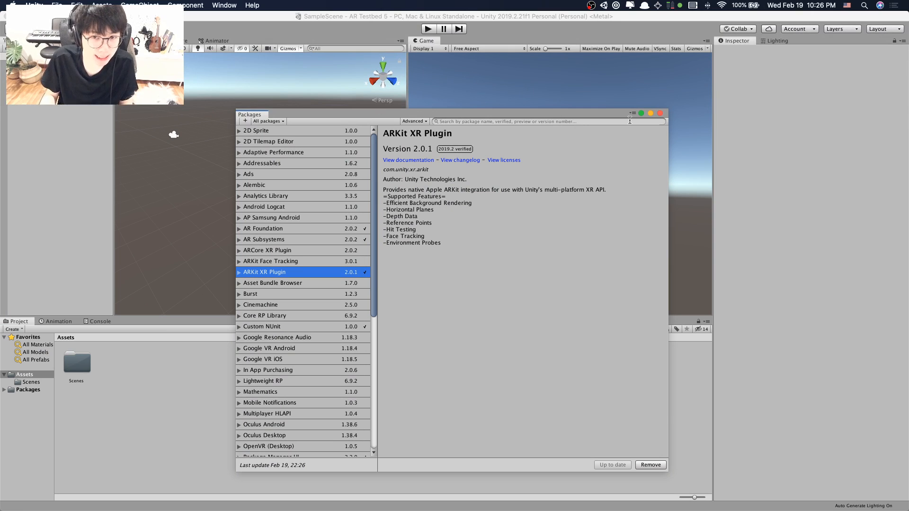
left_click(660, 113)
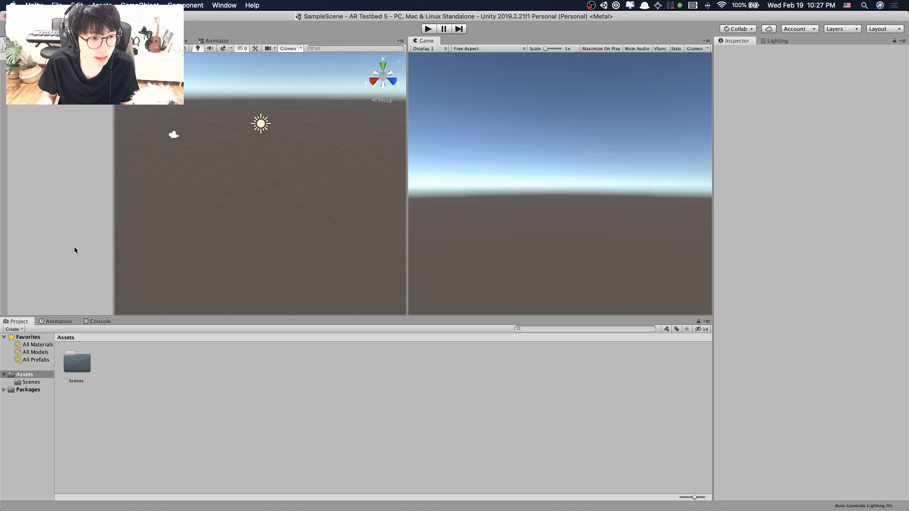
right_click(59, 121)
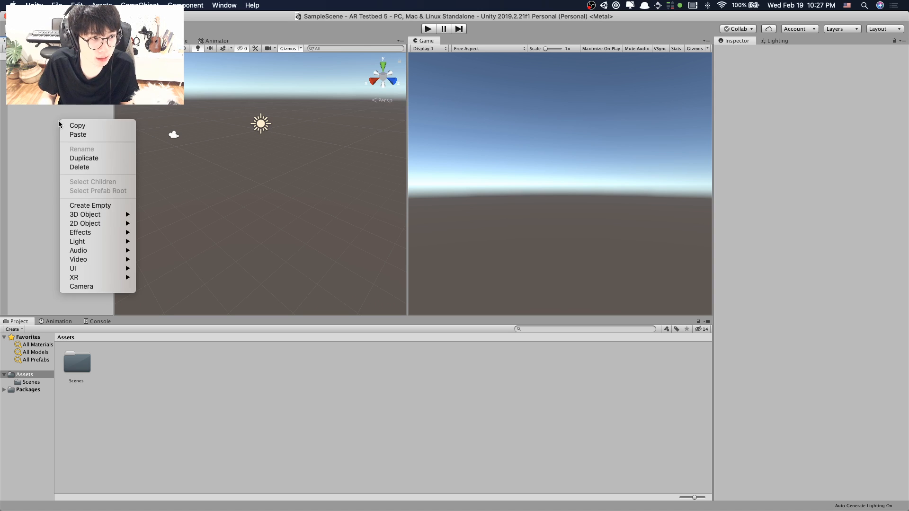
left_click(45, 162)
left_click(57, 5)
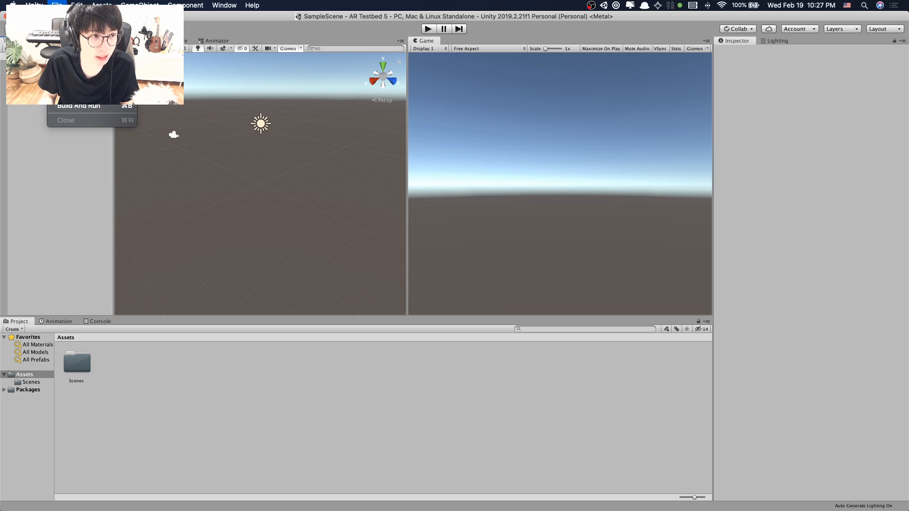
left_click(62, 110)
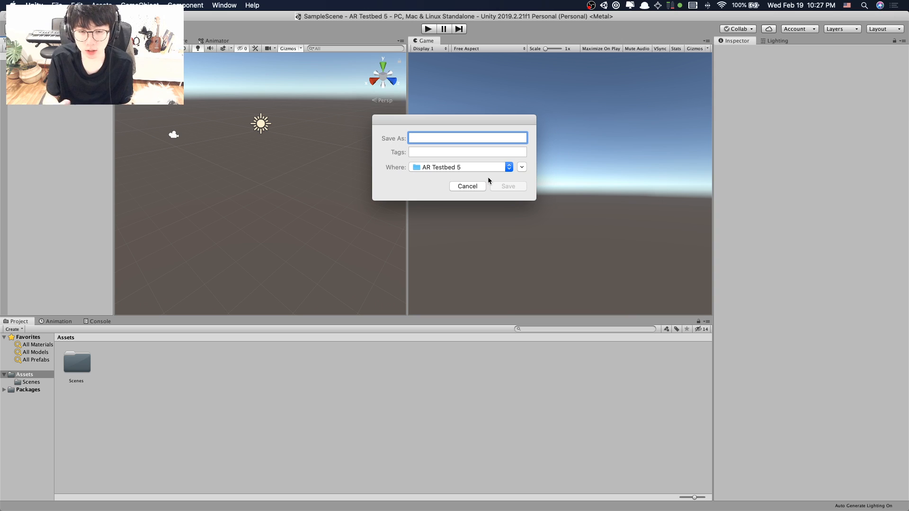
left_click(522, 167)
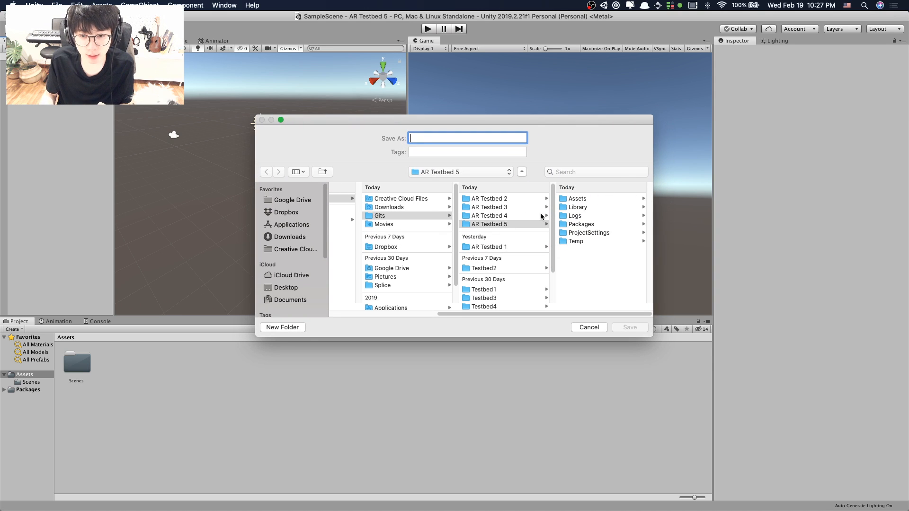
left_click_drag(651, 336, 802, 369)
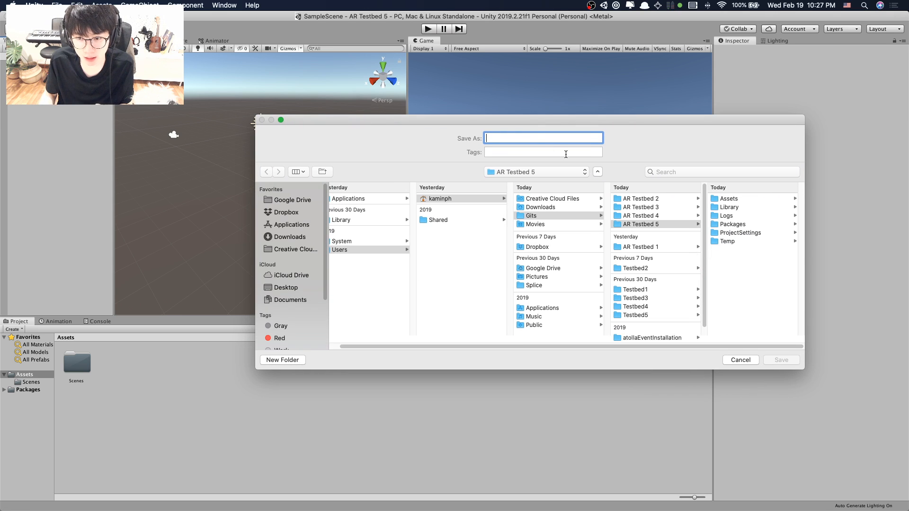
key("Escape")
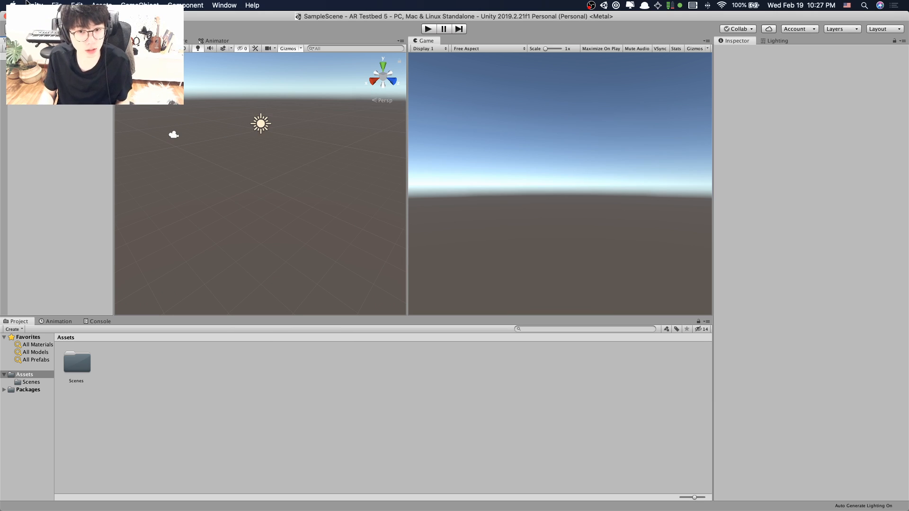
left_click(57, 5)
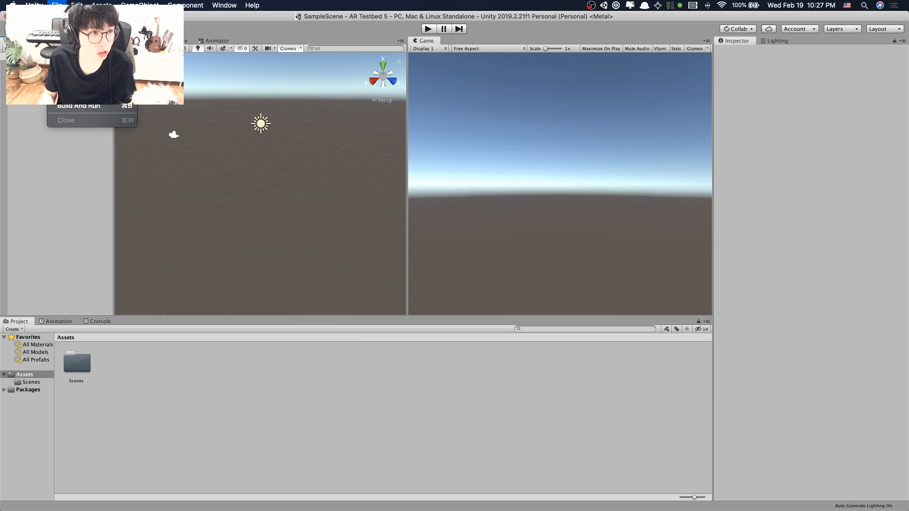
left_click(101, 109)
key("Escape")
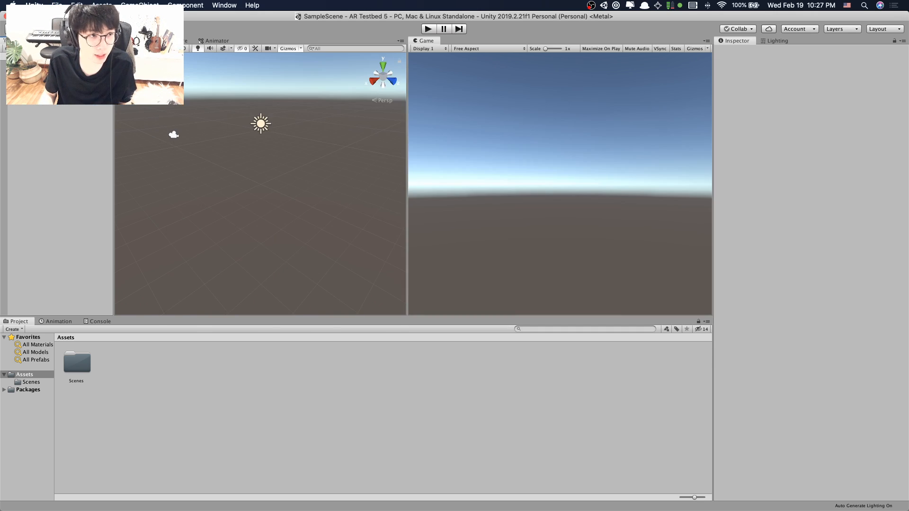
In the Build Settings, add the open SampleScene to the build and switch the target platform to iOS.
left_click(56, 4)
left_click(98, 97)
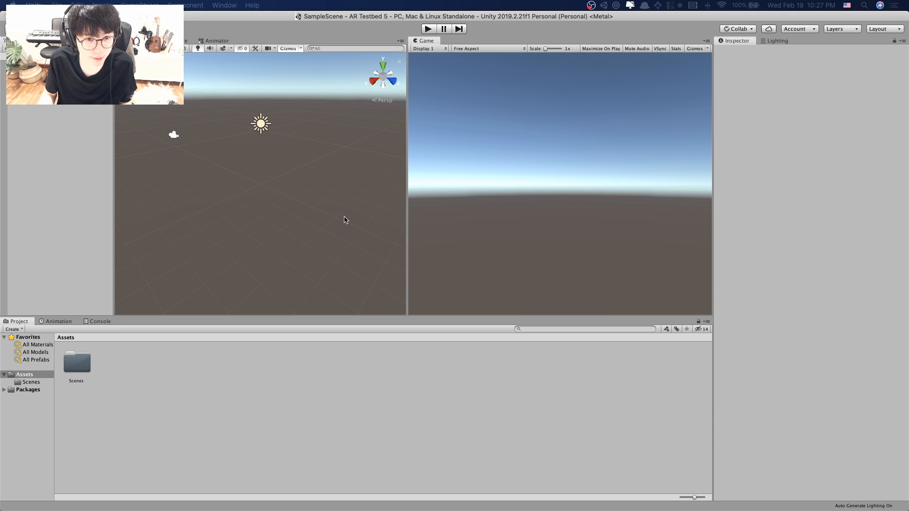
left_click_drag(540, 177, 235, 61)
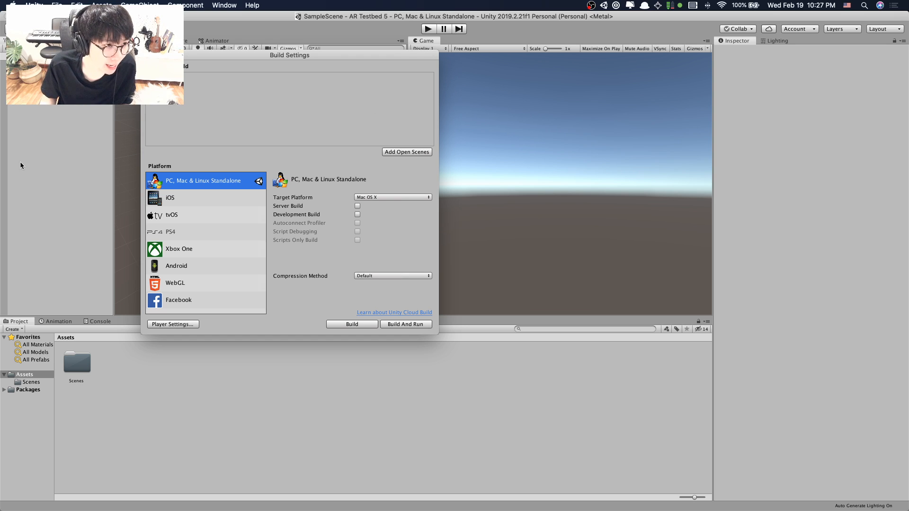
left_click(405, 154)
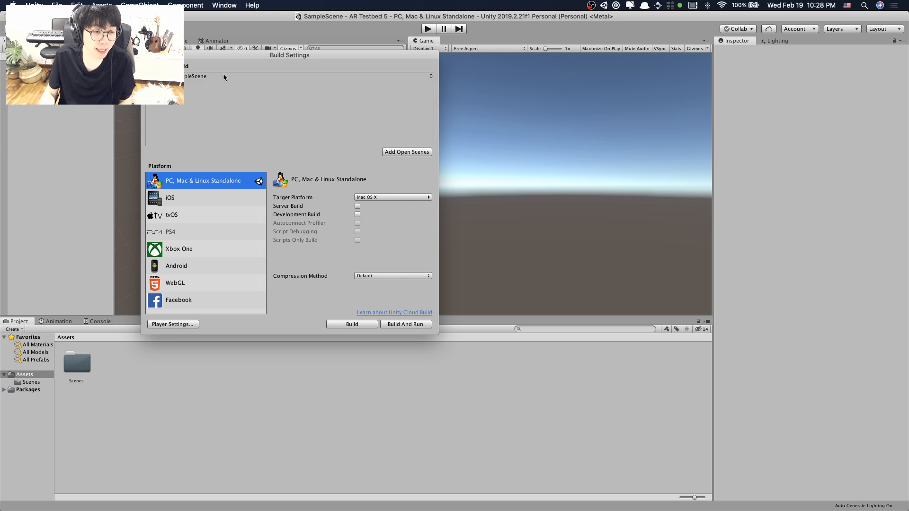
left_click(192, 203)
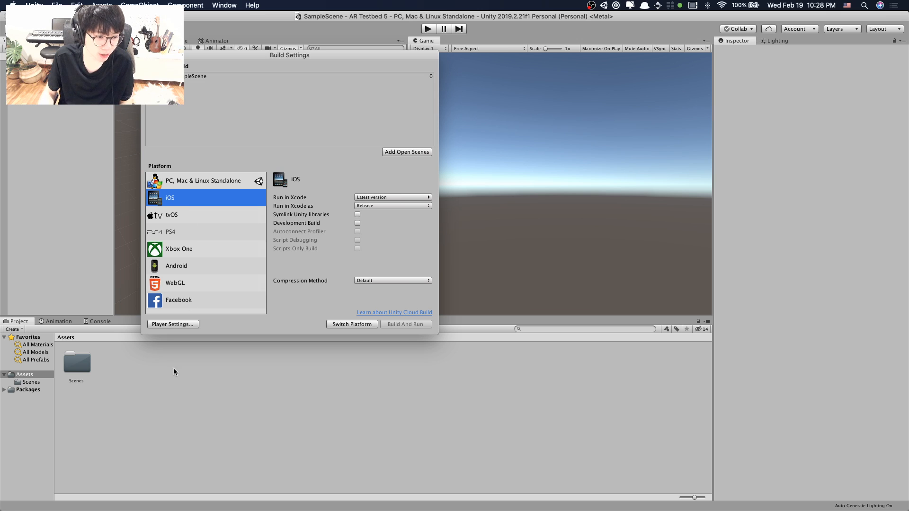
left_click(357, 327)
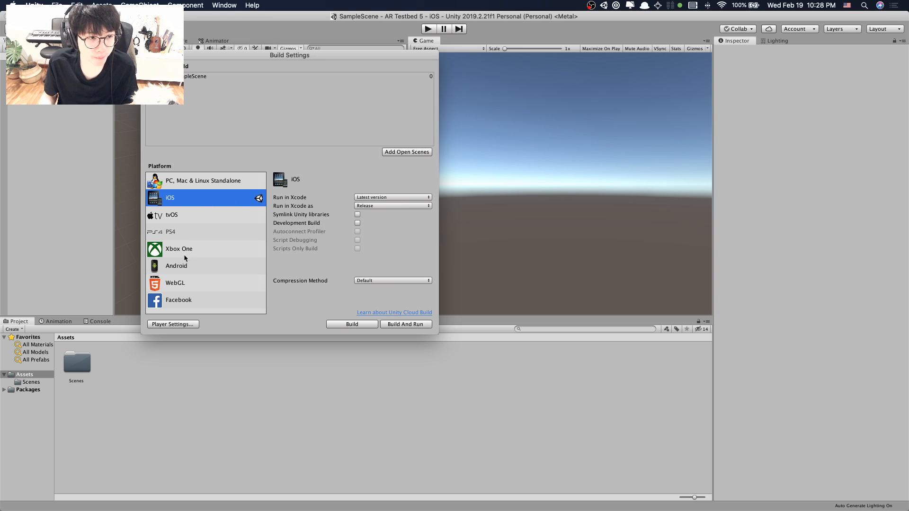
Open the Player settings beside the Build Settings window and look through the iOS options.
left_click(178, 326)
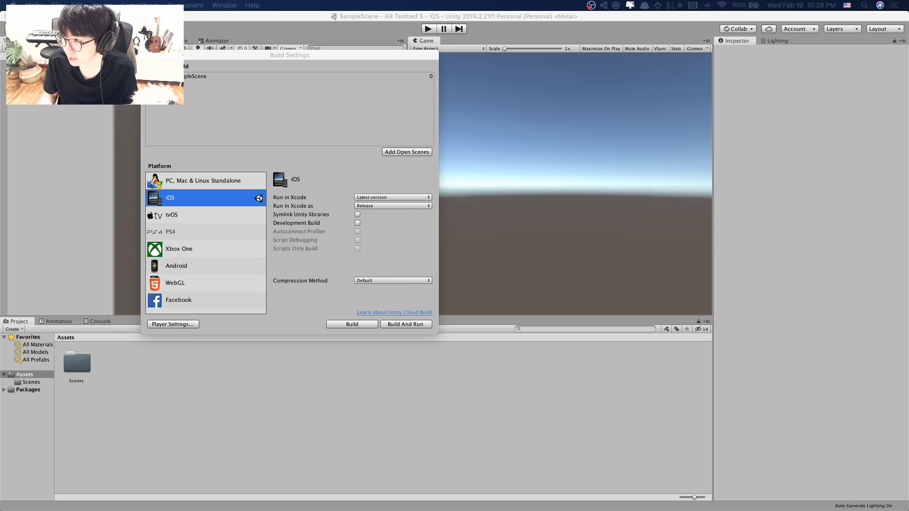
left_click_drag(893, 73, 482, 22)
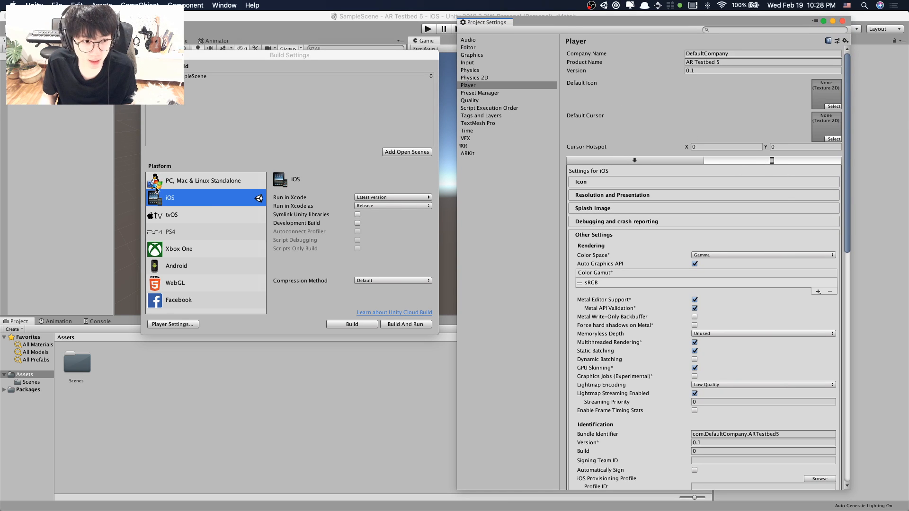
scroll(654, 242, "down", 15)
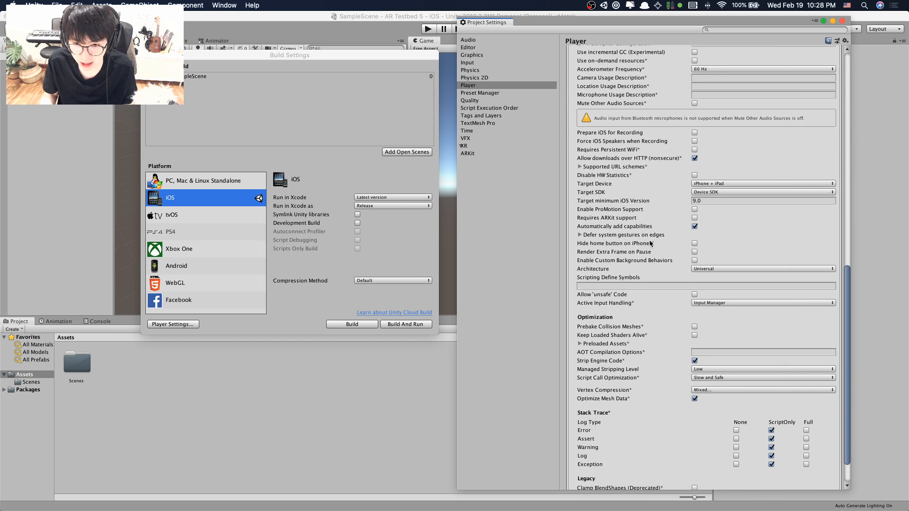
scroll(650, 242, "up", 20)
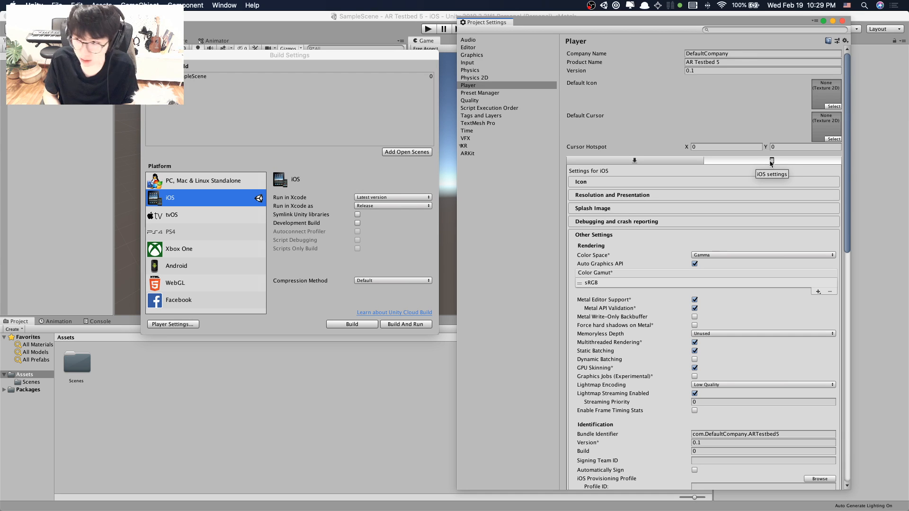
In Unity Hub, select Android Build Support in the Add Modules list for Unity 2019.3.1f1, and close the dialog and the Hub.
key("super+Tab")
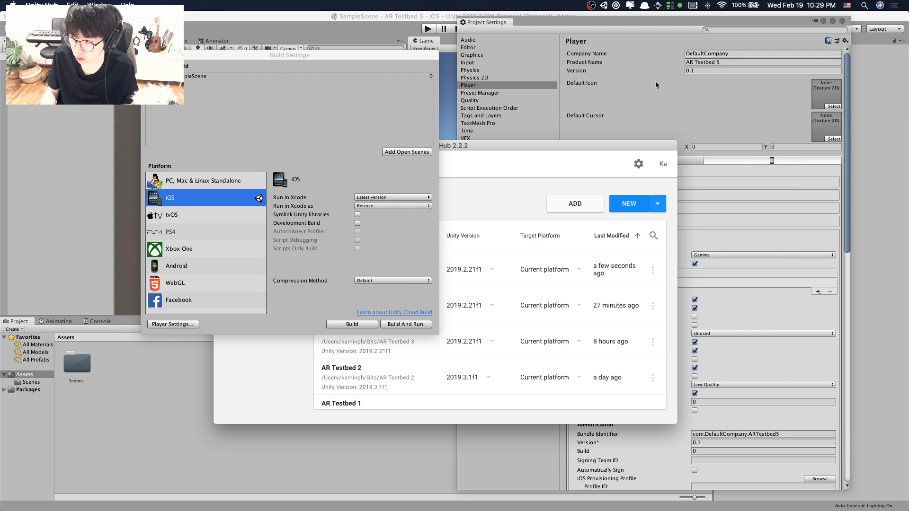
left_click_drag(520, 150, 589, 146)
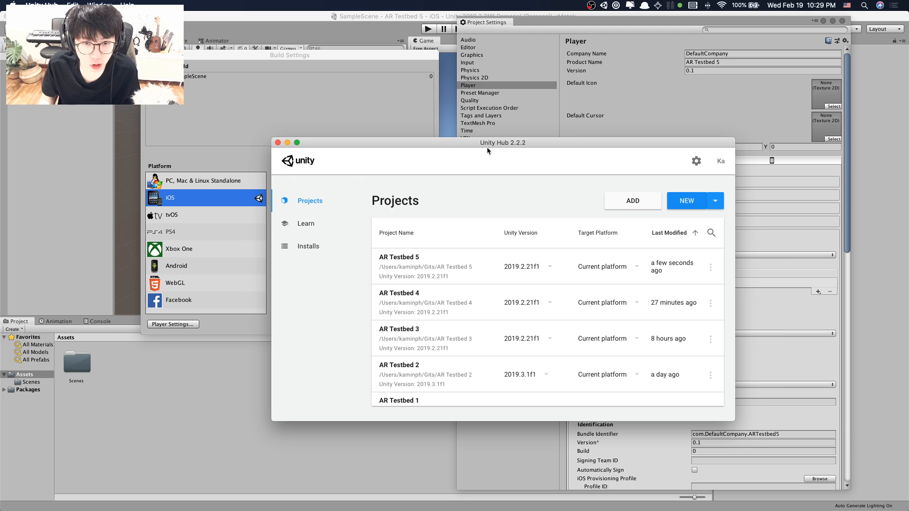
left_click(307, 250)
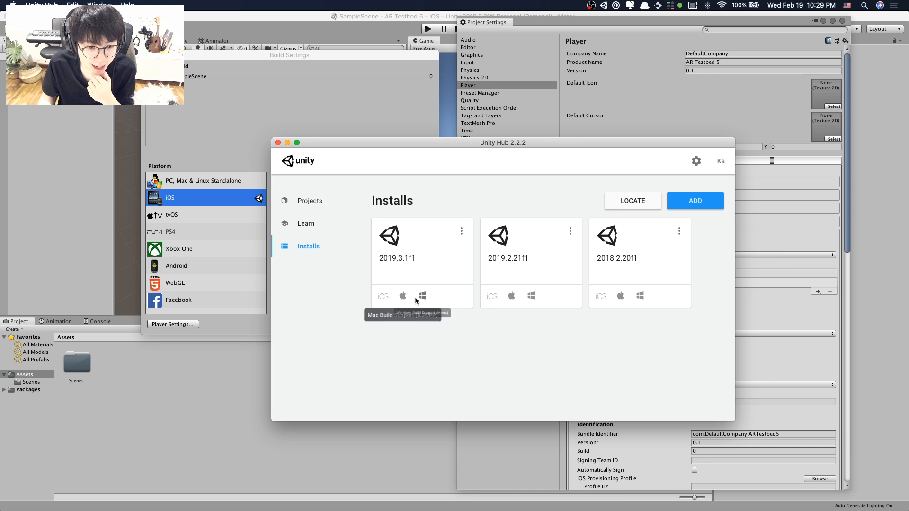
left_click(463, 230)
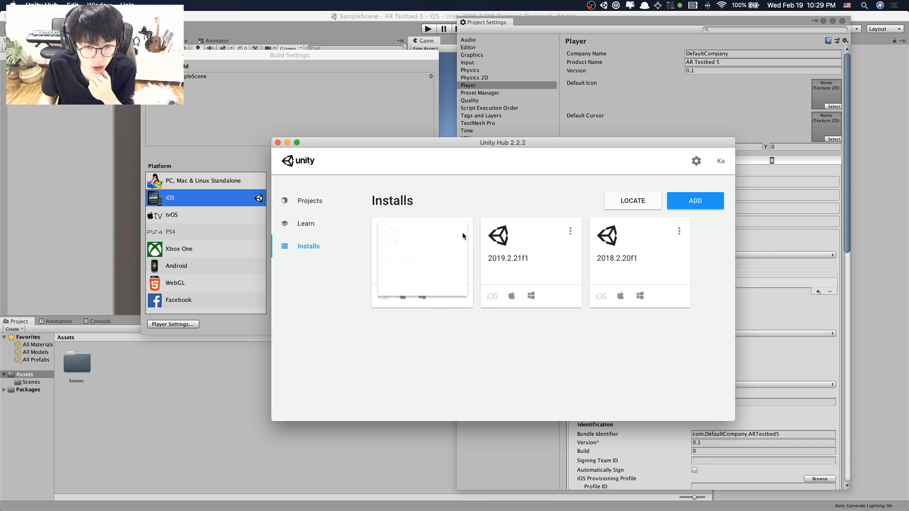
left_click(434, 245)
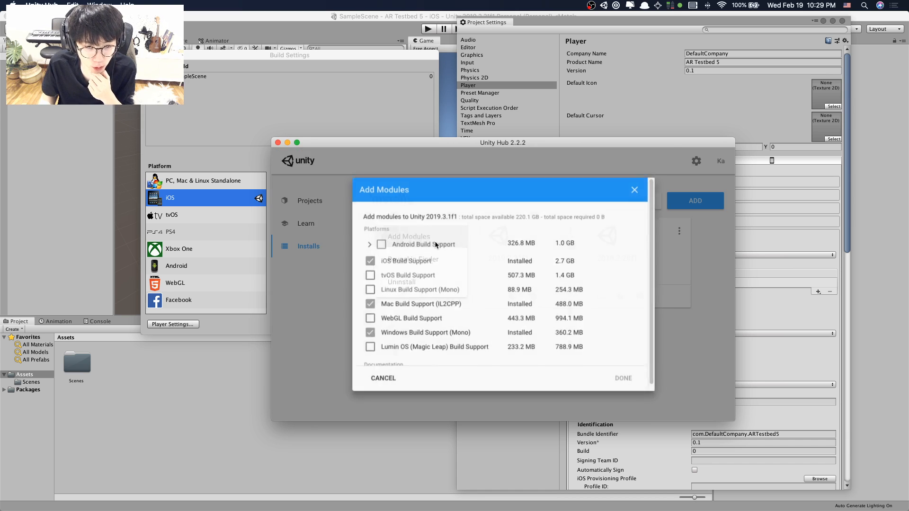
left_click(378, 244)
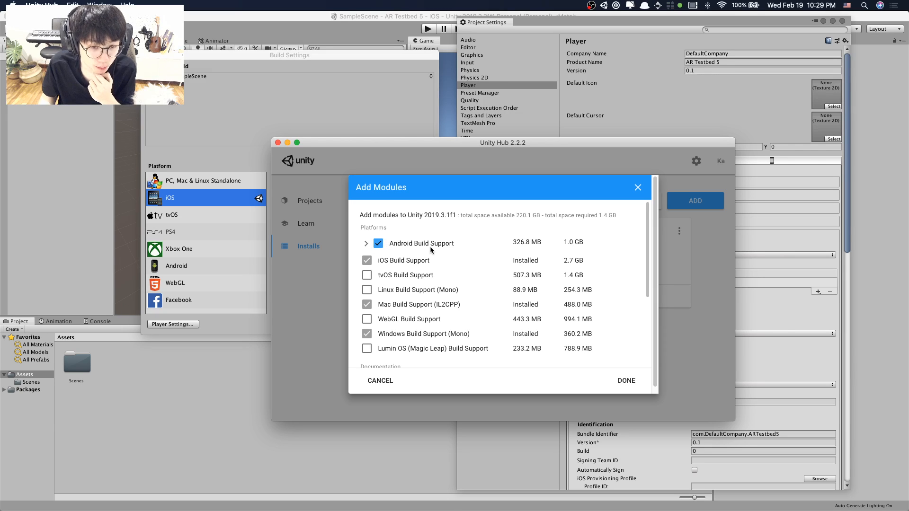
left_click(632, 390)
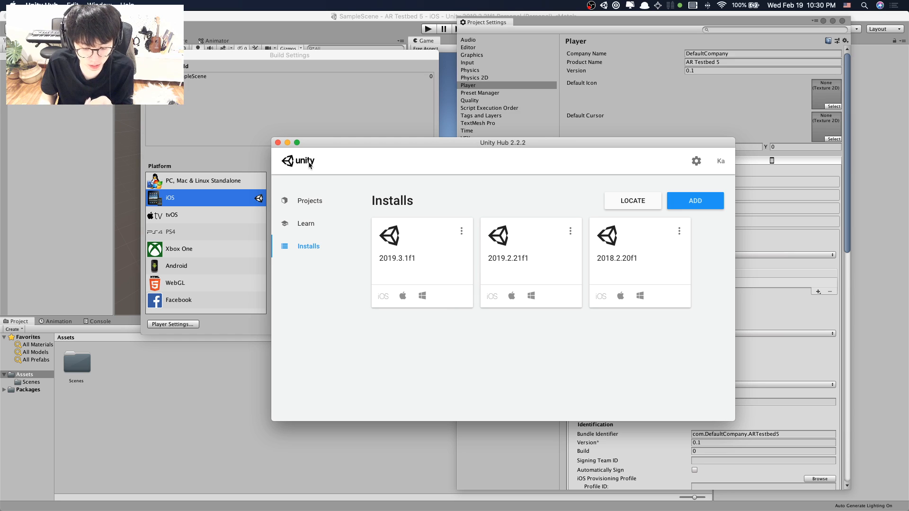
left_click(277, 142)
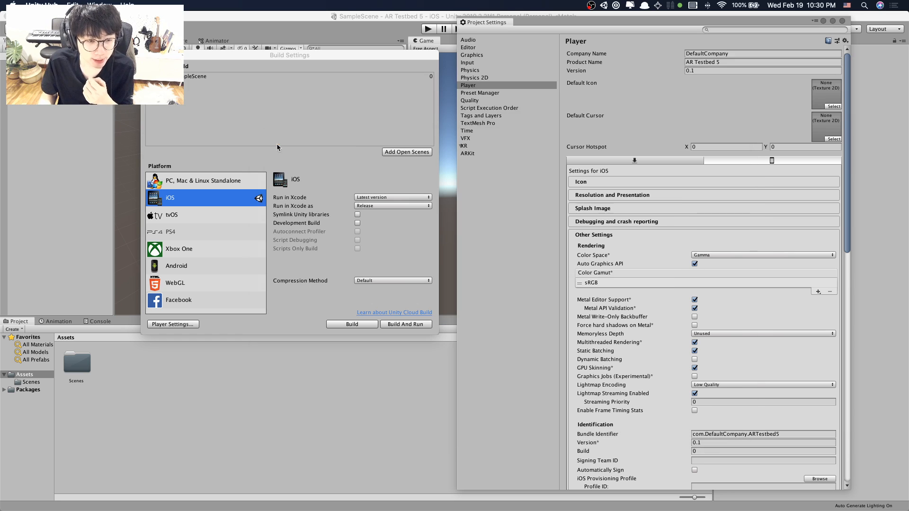
In the iOS Player settings, set the Architecture to ARM64.
left_click(332, 157)
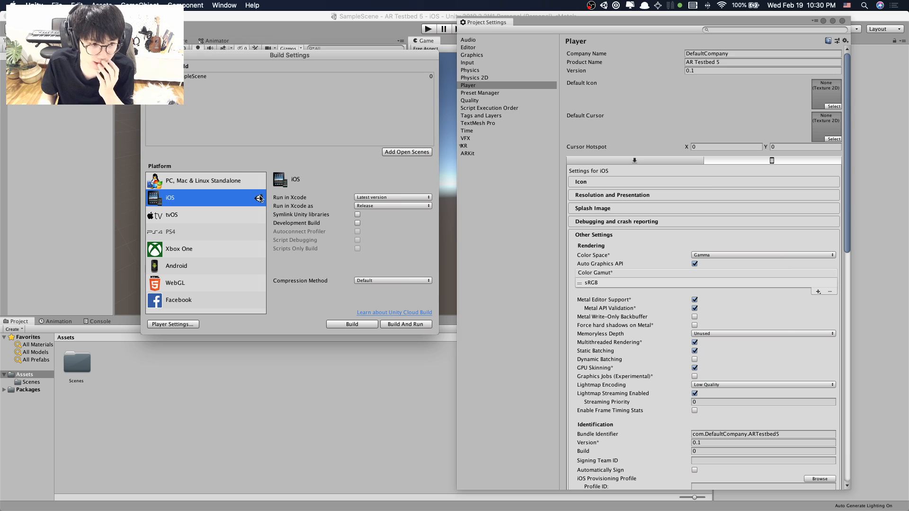
left_click(764, 161)
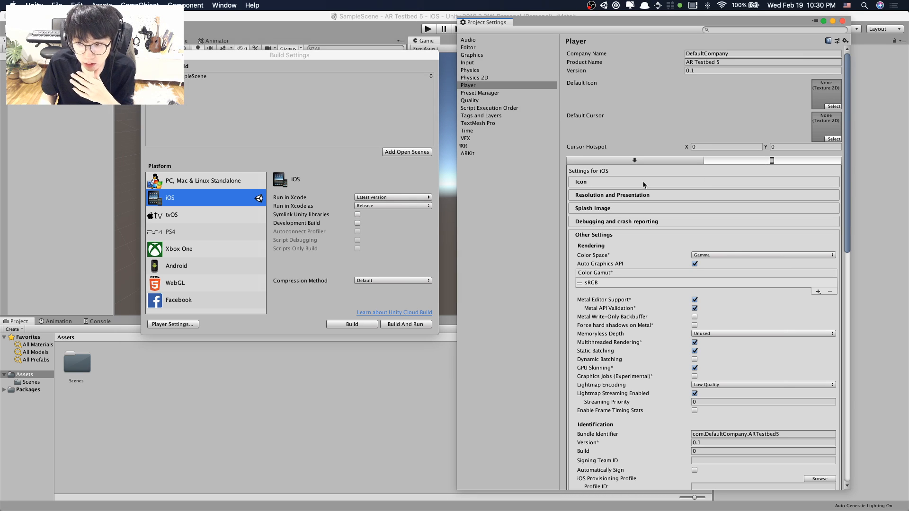
left_click(192, 325)
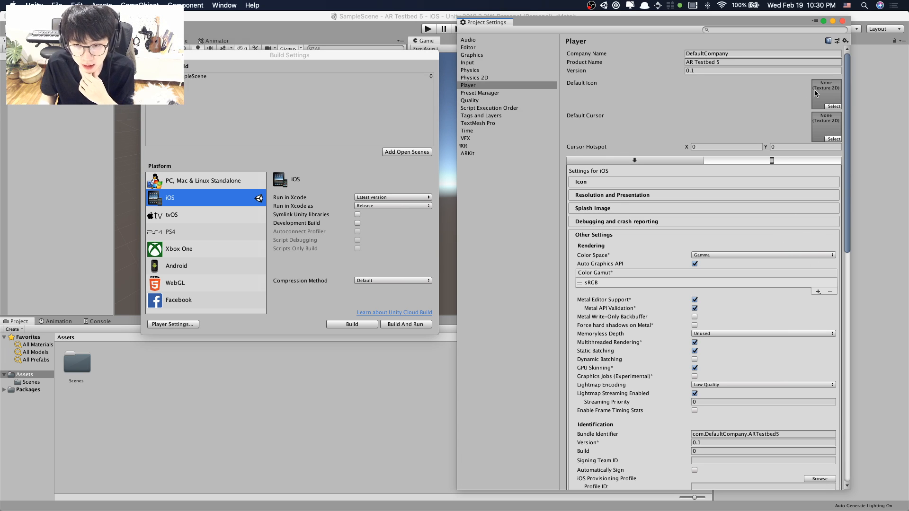
scroll(656, 254, "down", 10)
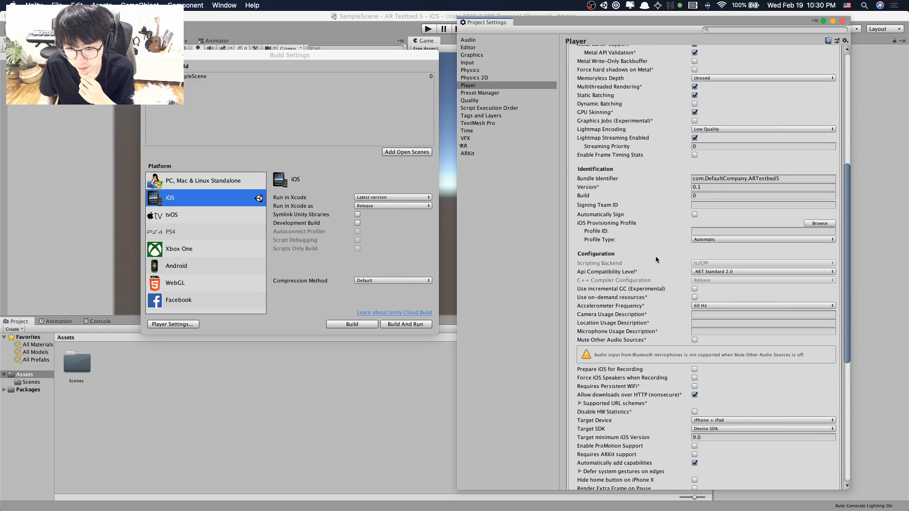
scroll(656, 257, "down", 9)
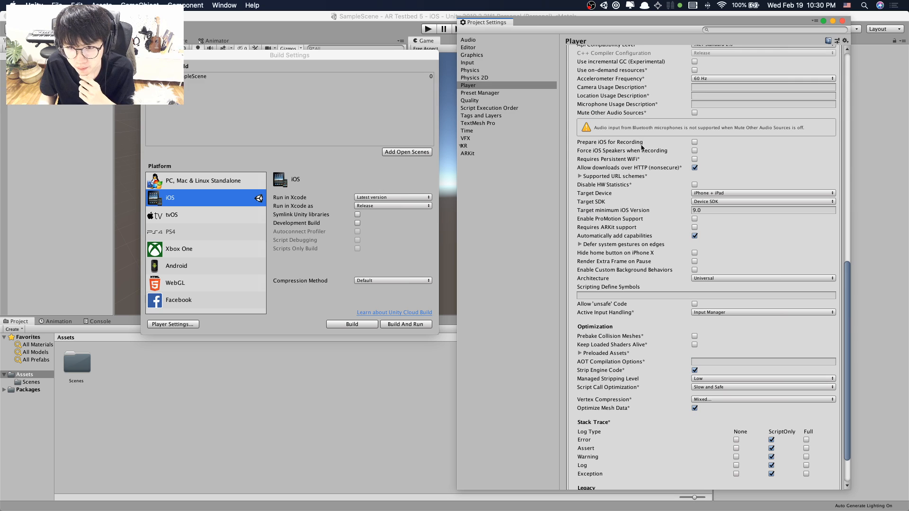
scroll(666, 186, "up", 4)
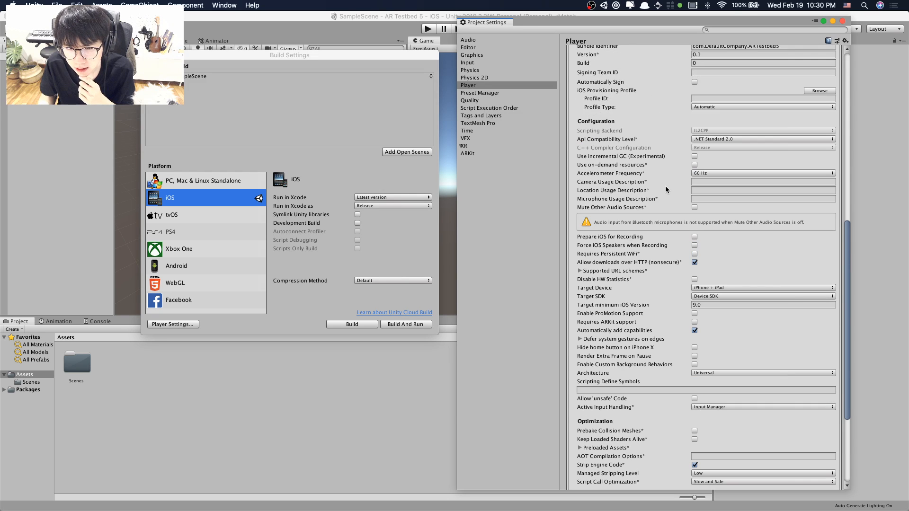
scroll(653, 197, "up", 1)
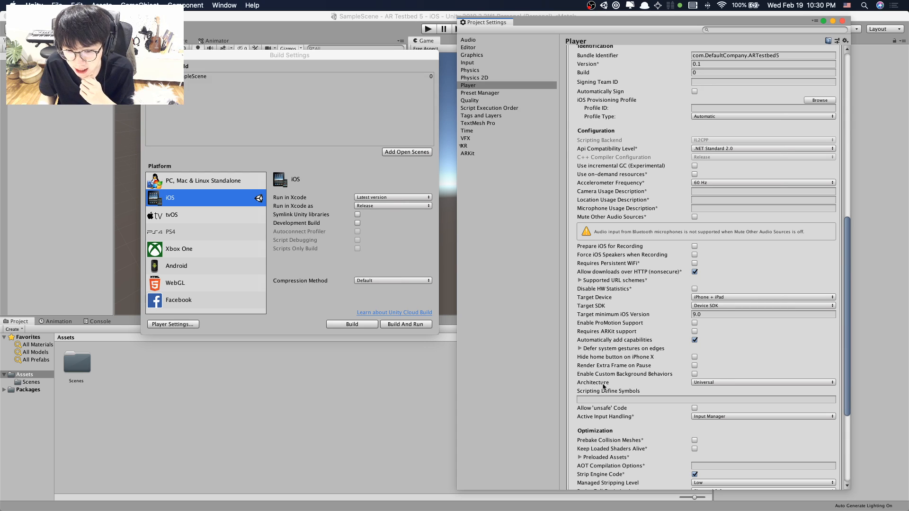
left_click(710, 383)
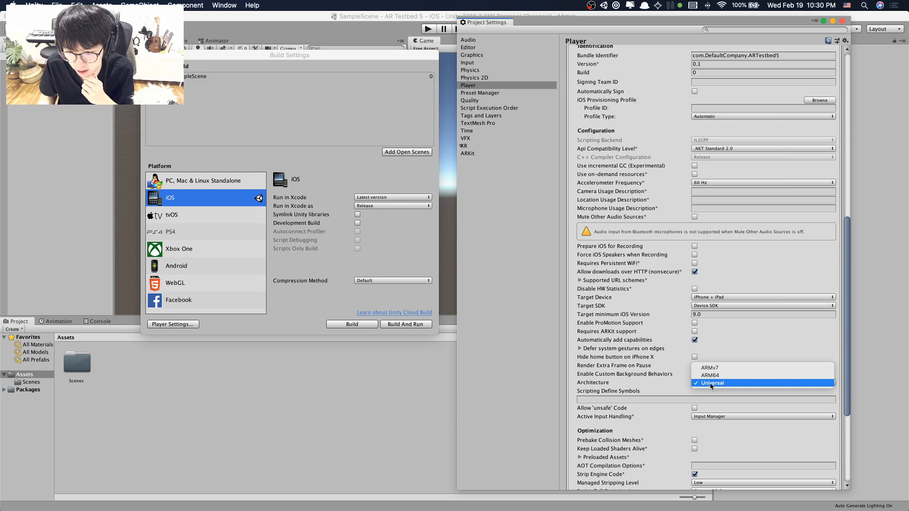
left_click(755, 376)
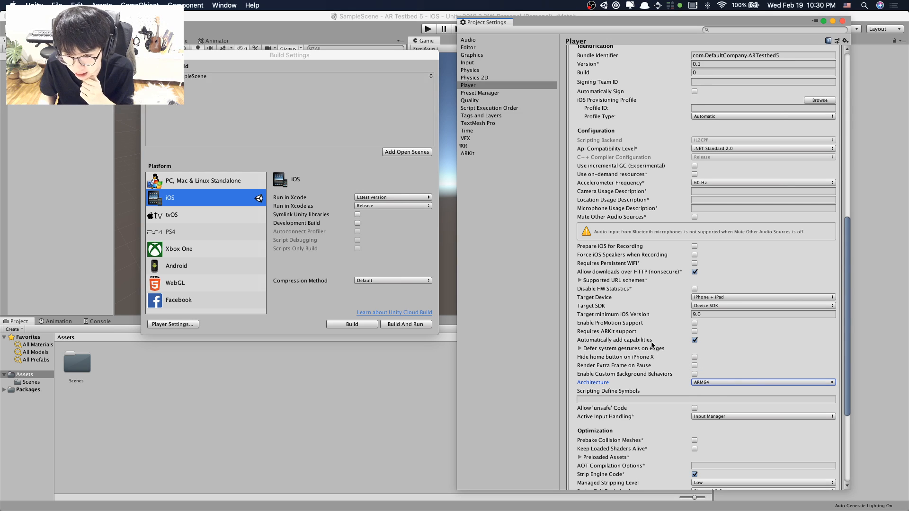
Set the Target minimum iOS Version to 11.0 in the Player settings.
left_click(707, 315)
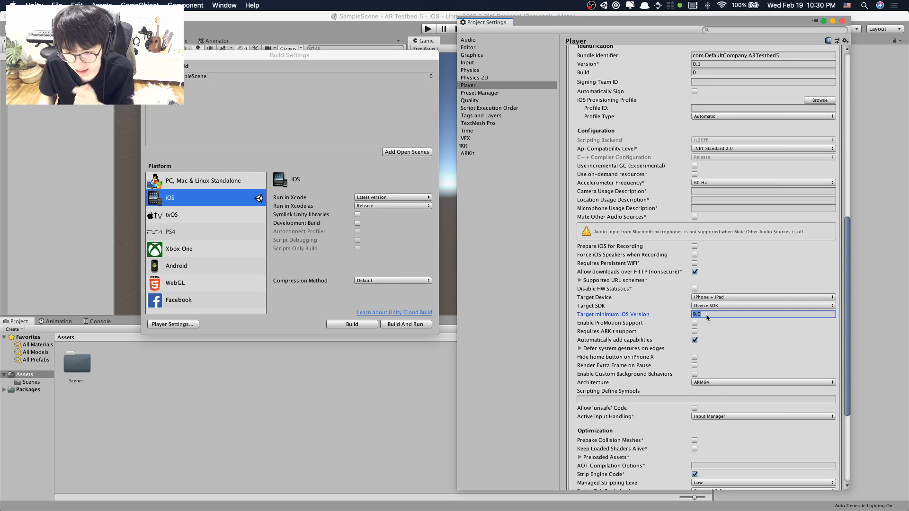
left_click(706, 313)
double_click(706, 314)
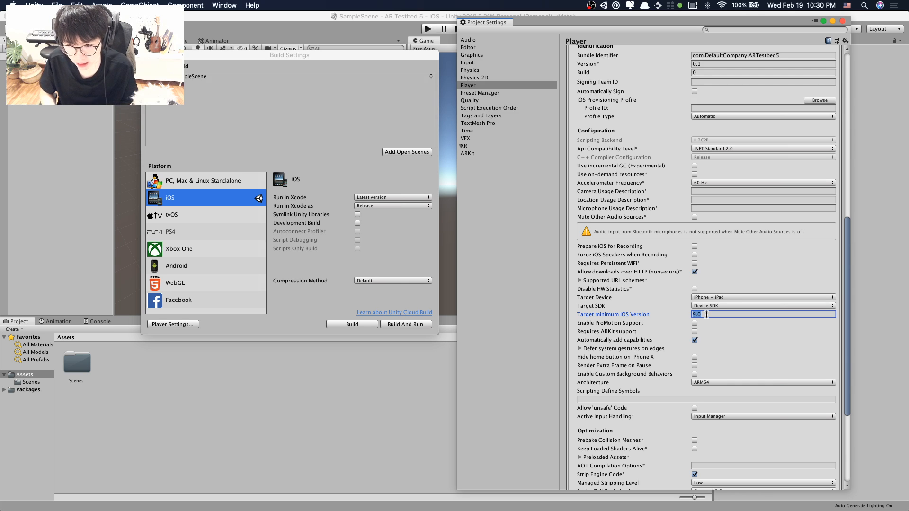
type("11")
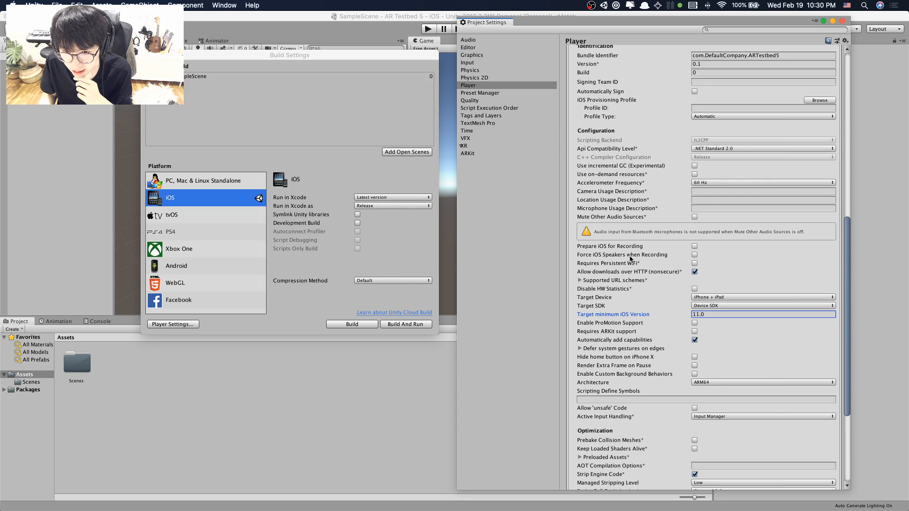
Enter "Please allows the access to your camera" as the Camera Usage Description.
left_click(702, 191)
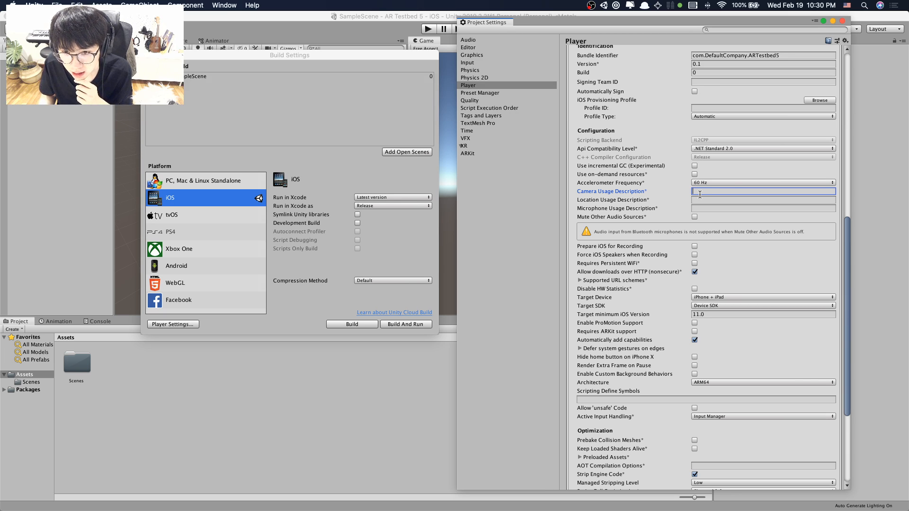
type("Ple")
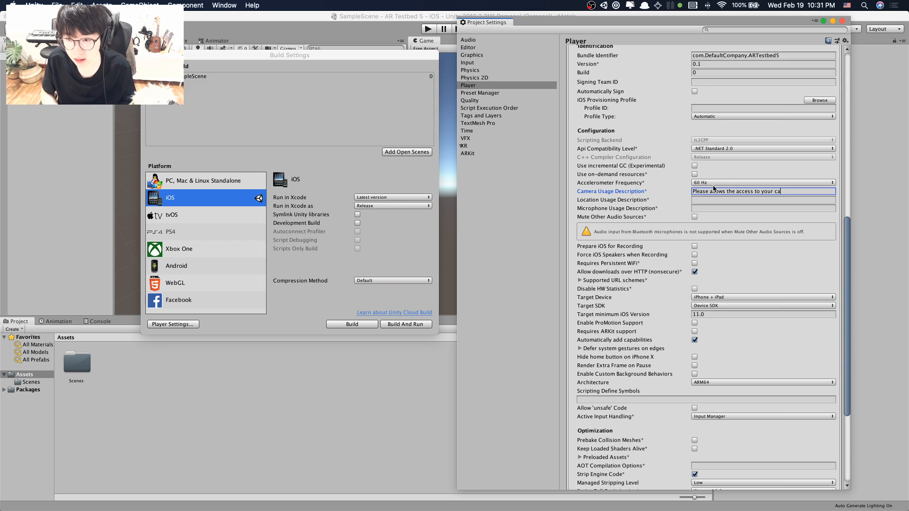
type("era")
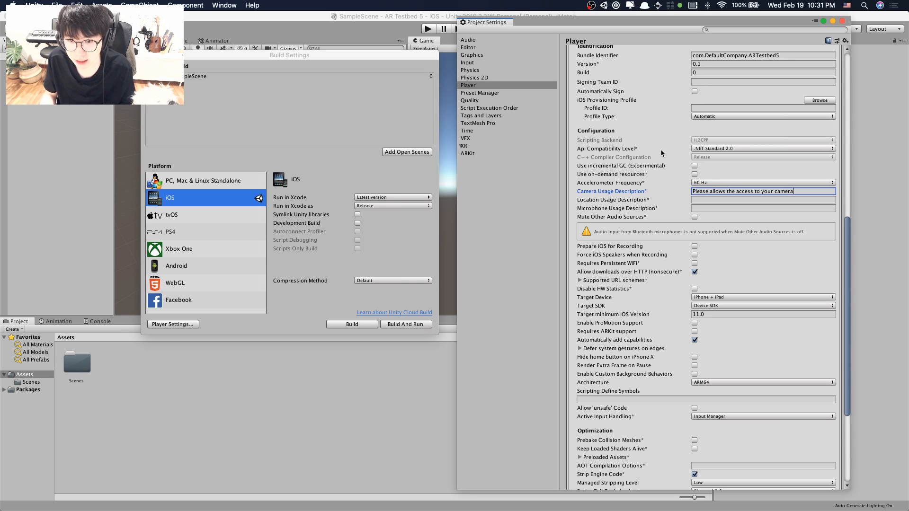
Enable Automatically Sign in the Identification settings and close the Project Settings window.
scroll(633, 180, "up", 2)
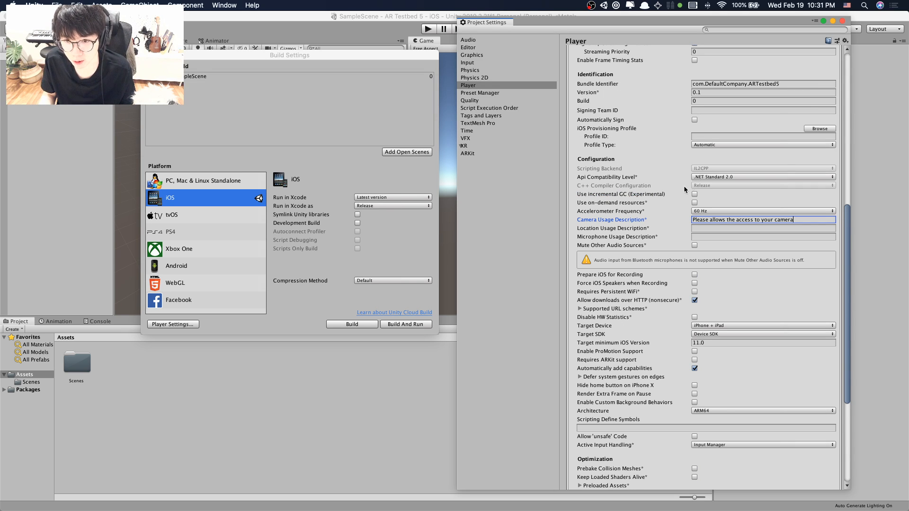
left_click(694, 120)
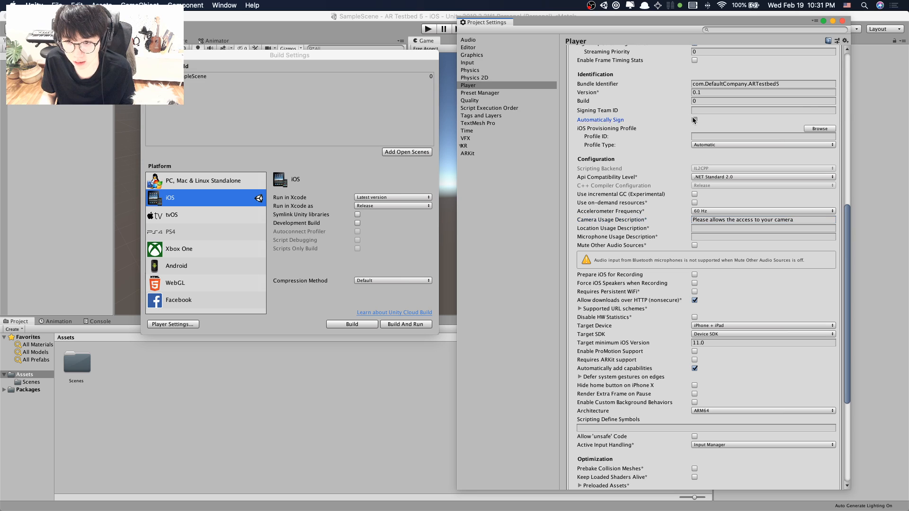
left_click(743, 196)
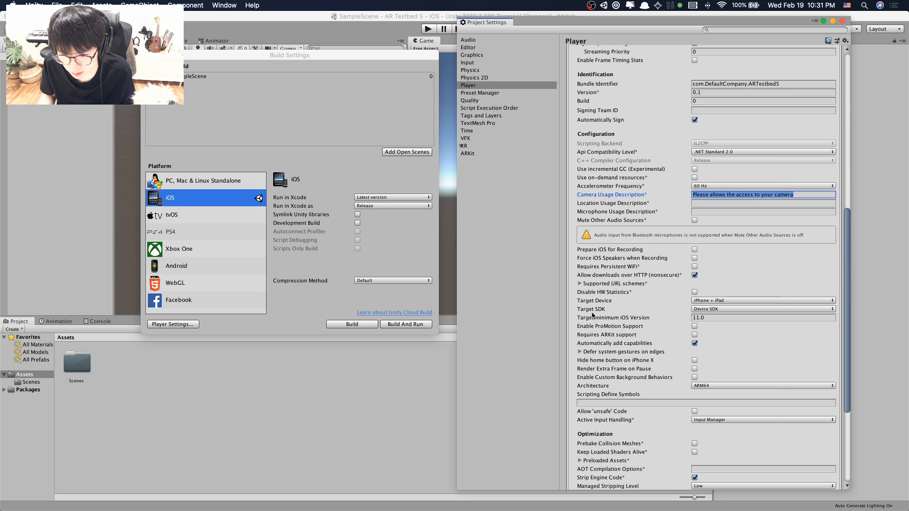
scroll(619, 324, "up", 5)
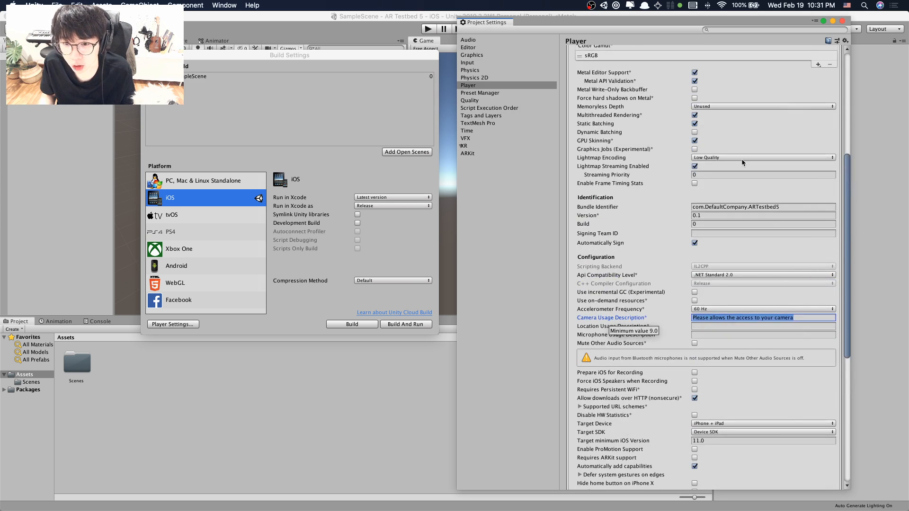
left_click(842, 21)
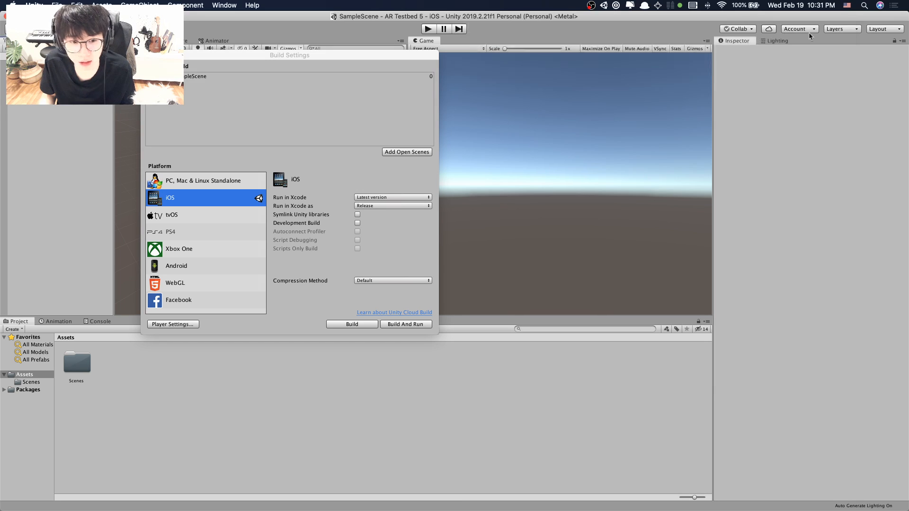
Build and run the iOS project, saving it as "Build 1" in a new "Builds" folder inside AR Testbed 5.
left_click(413, 327)
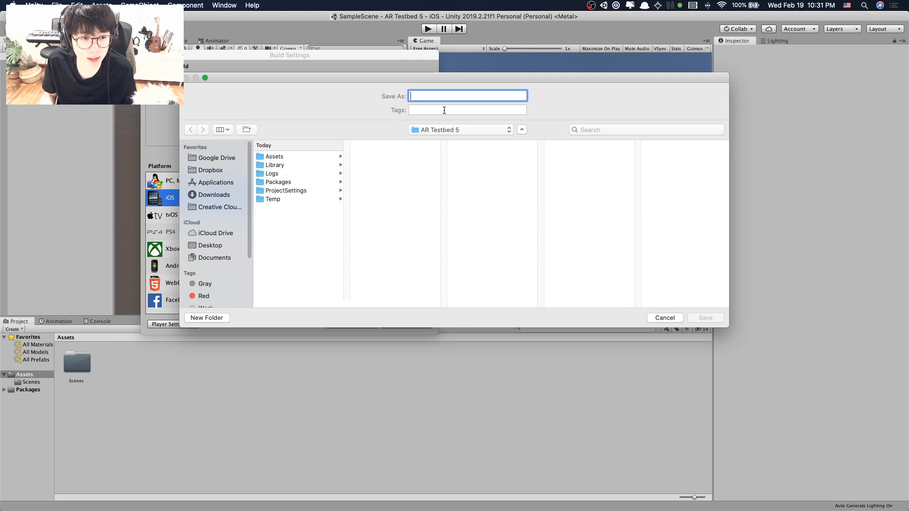
left_click_drag(352, 79, 415, 153)
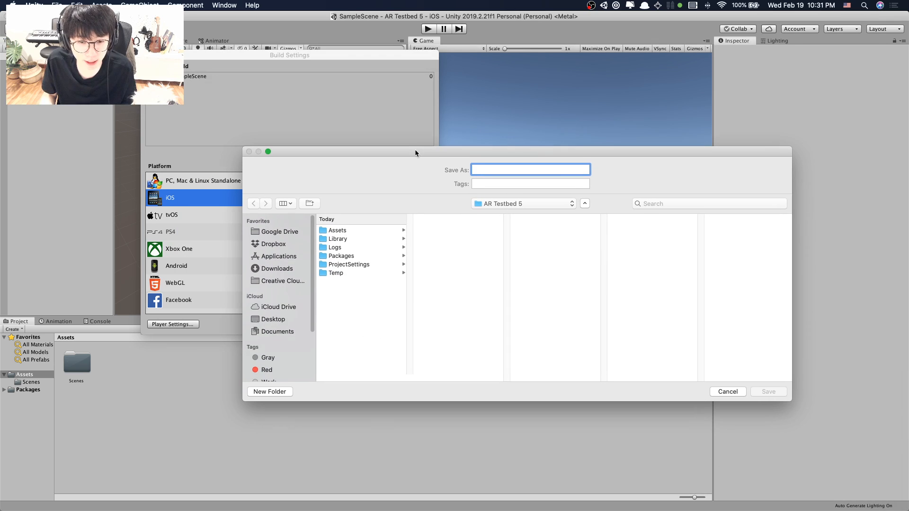
type("Bu")
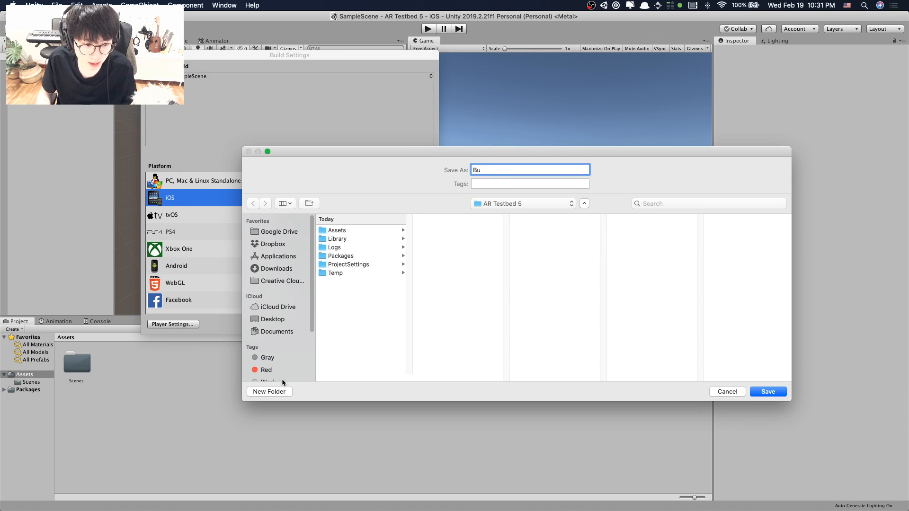
left_click(270, 391)
type("Buil")
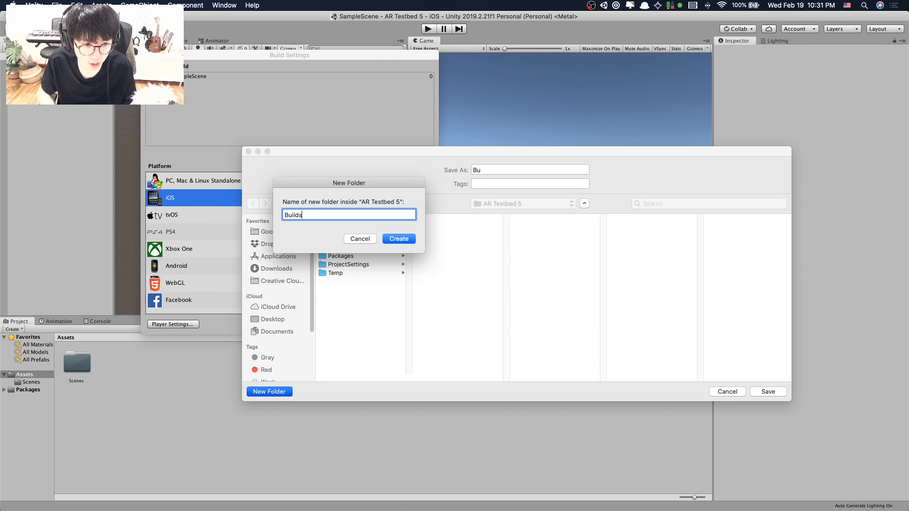
type("ds")
key("Return")
type("ild")
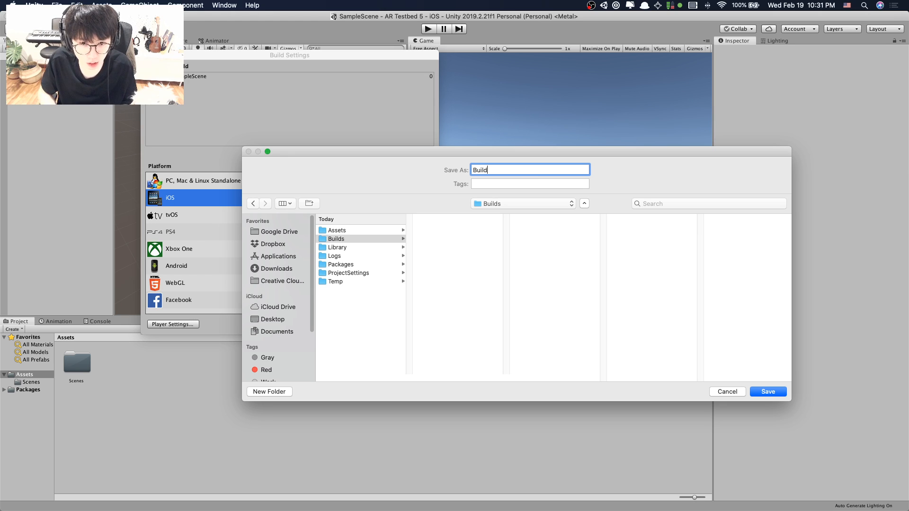
type(" 1")
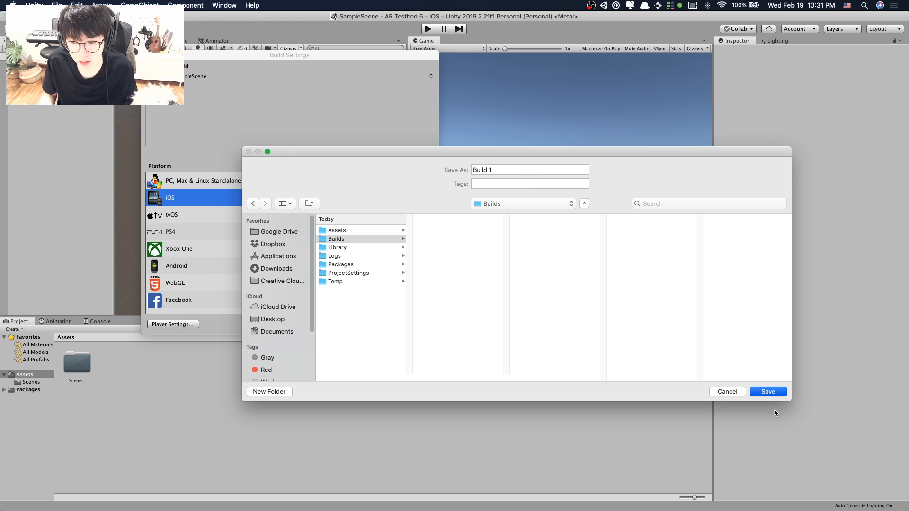
left_click(764, 392)
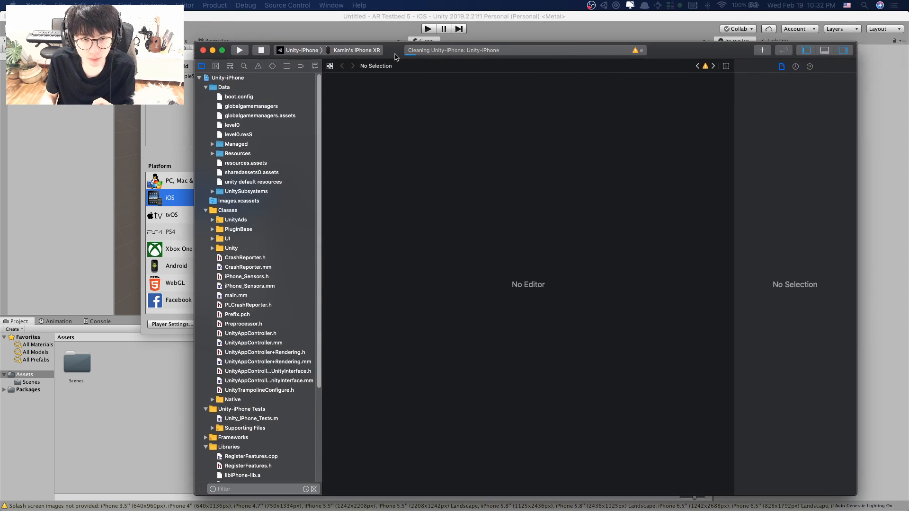
In Xcode, open the Unity-iPhone target's Signing & Capabilities settings and choose the developer's Personal Team for signing.
left_click_drag(396, 57, 388, 53)
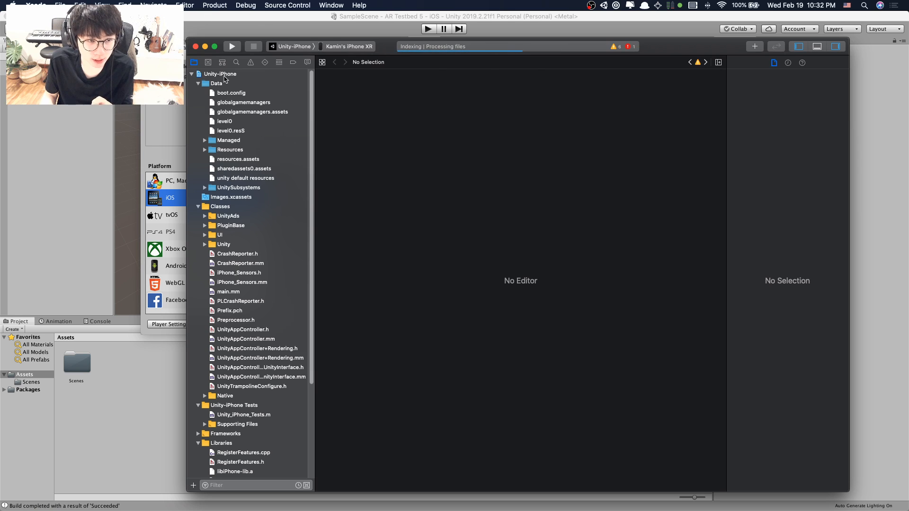
left_click(223, 75)
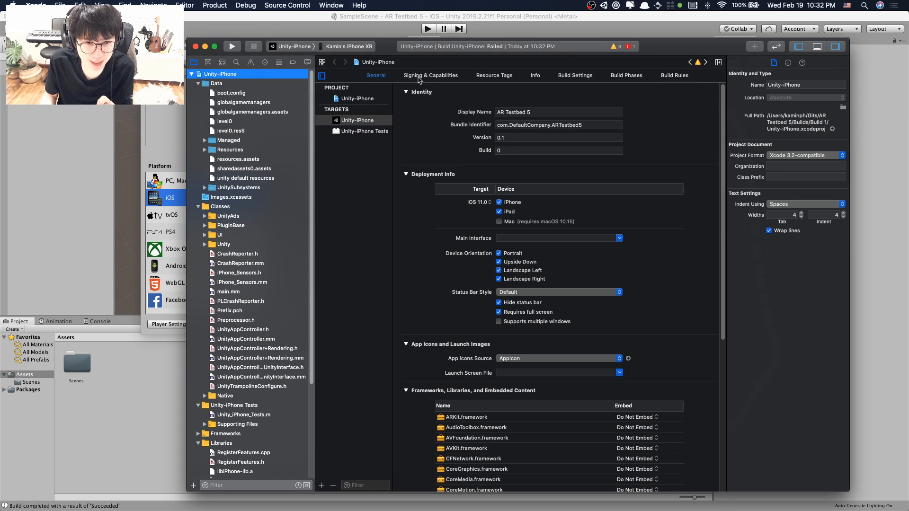
left_click(449, 77)
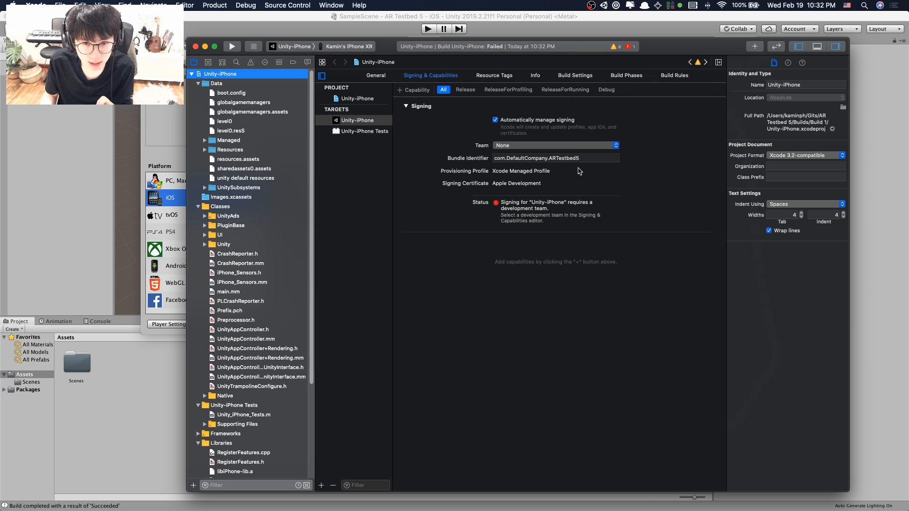
left_click(548, 147)
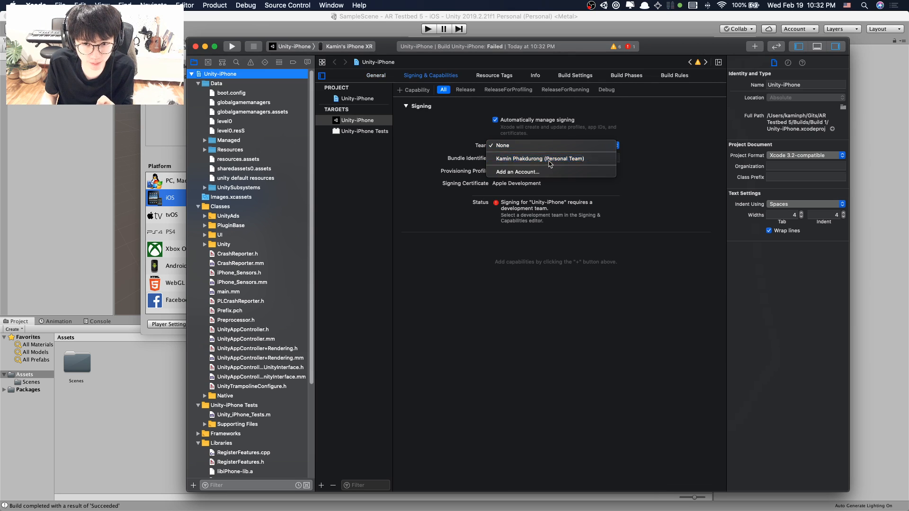
left_click(549, 159)
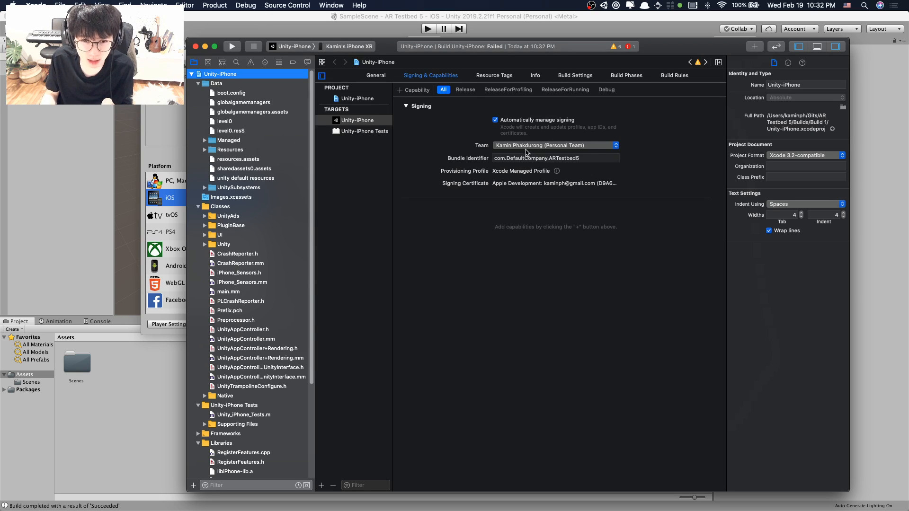
Examine the choices available for the Unity-iPhone target's signing team, including adding an account.
left_click(568, 146)
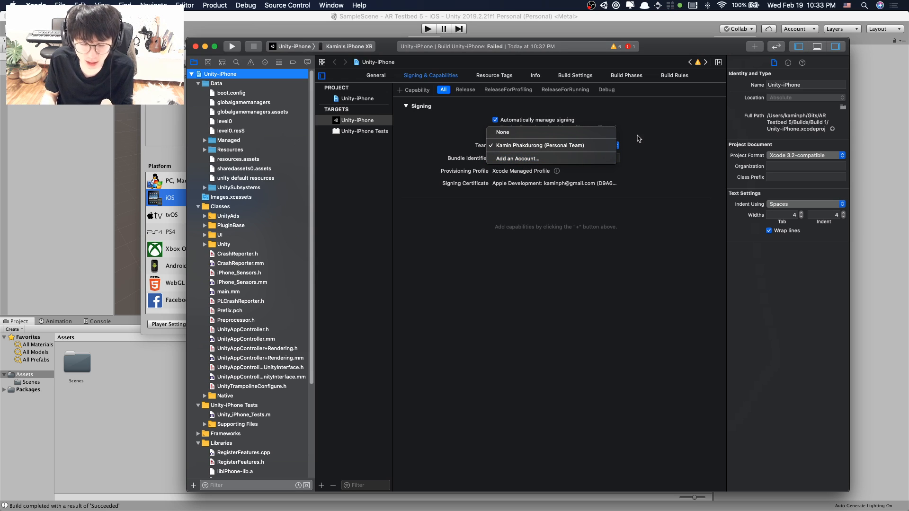
left_click(665, 146)
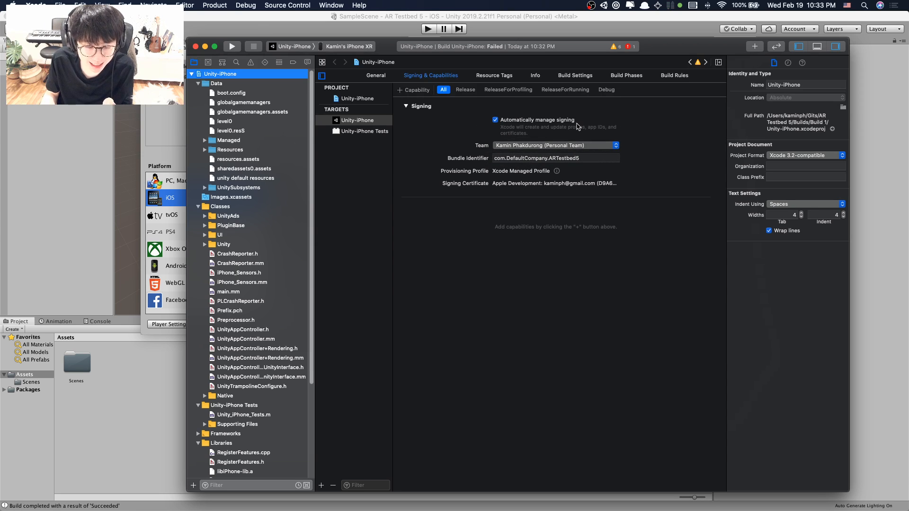
left_click(532, 146)
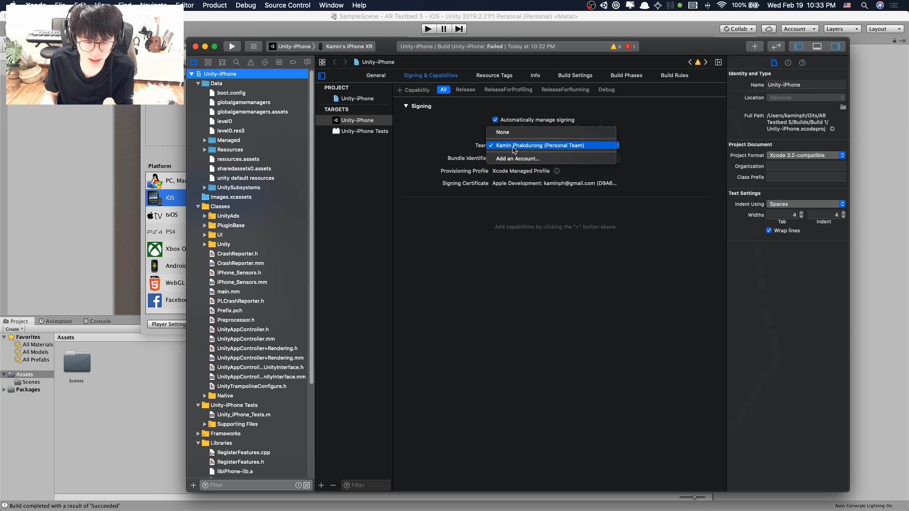
Keep the developer's Personal Team as the signing team and build and run the app on the iPhone XR.
left_click(596, 145)
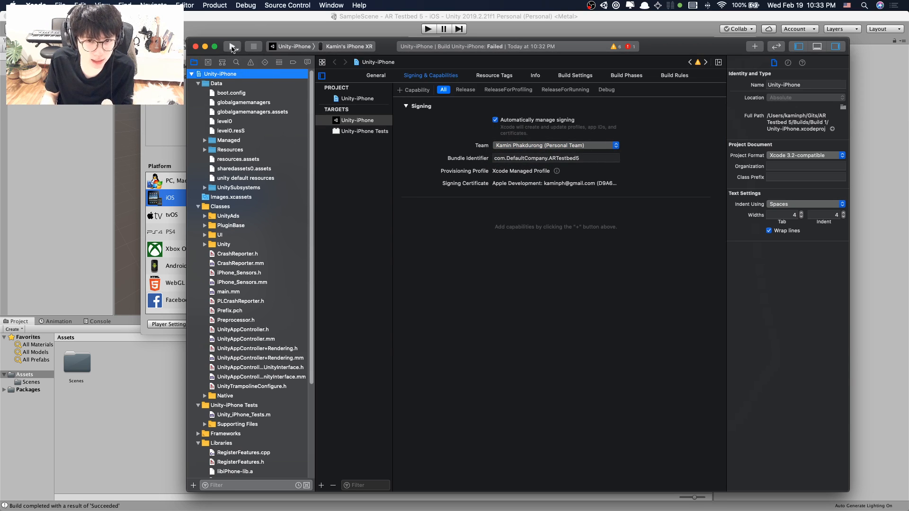
left_click(232, 47)
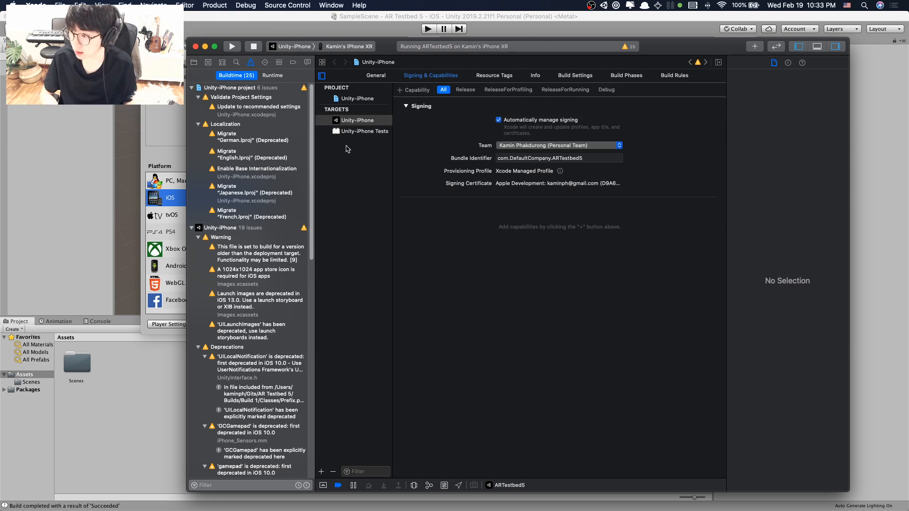
Switch to QuickTime Player and open a new movie recording window showing the iPhone's screen, placed beside the webcam view.
key("super+Tab")
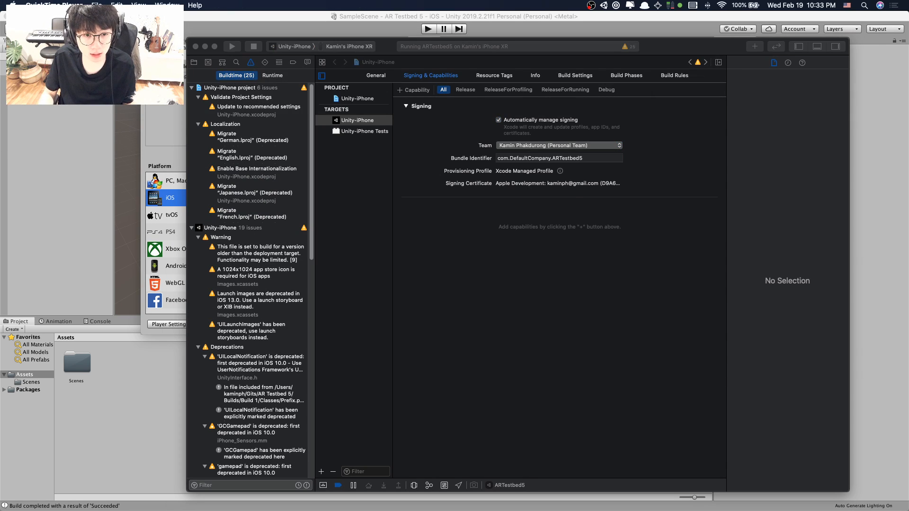
key("super+o")
left_click(96, 6)
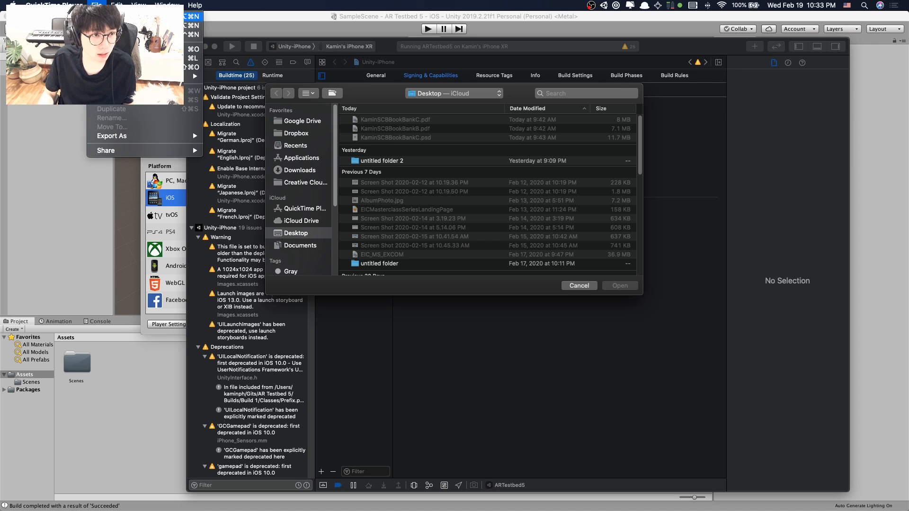
left_click(123, 17)
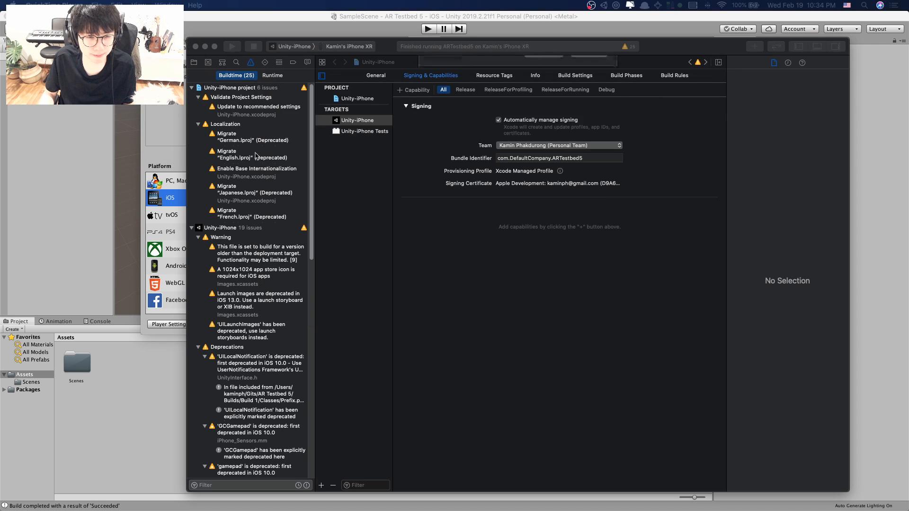
left_click(585, 119)
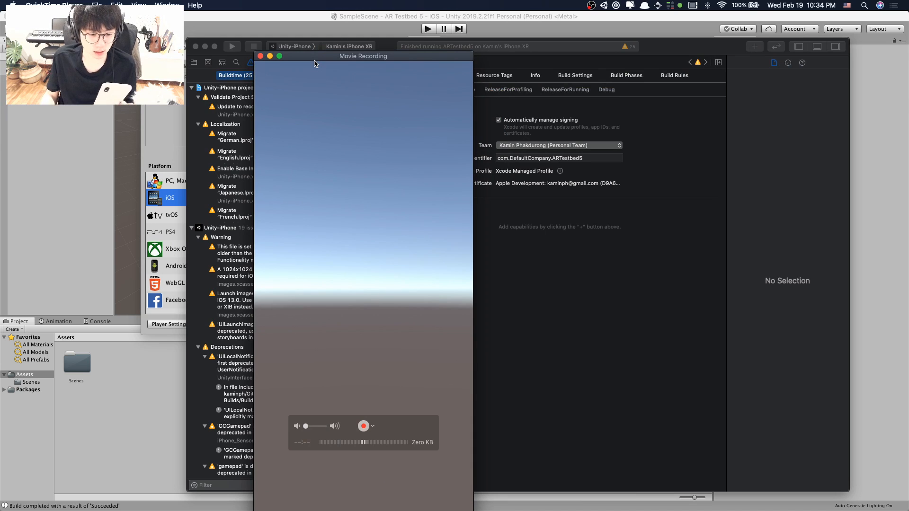
left_click_drag(417, 58, 330, 31)
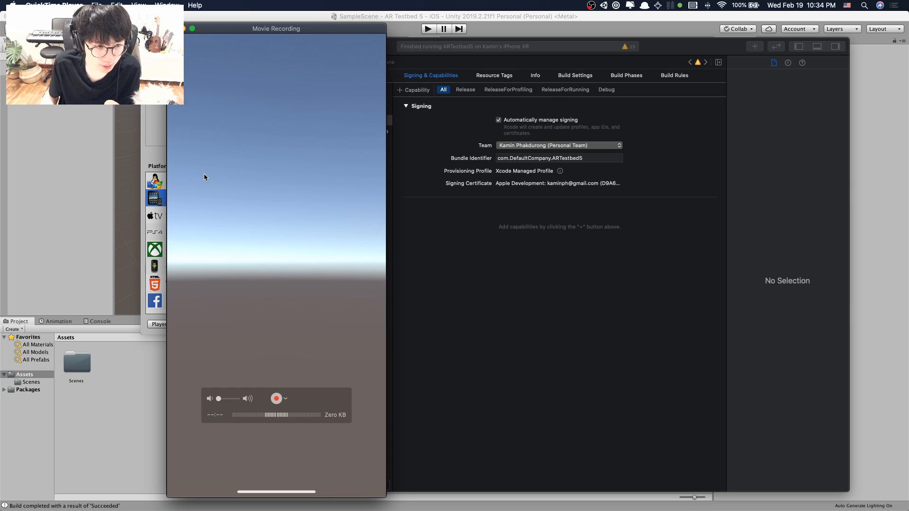
Switch back to Unity and close the Build Settings window.
left_click(150, 149)
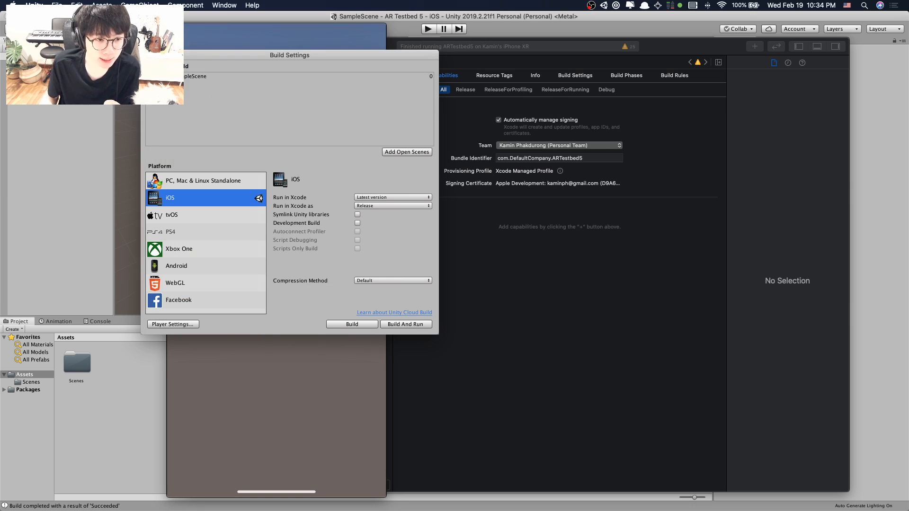
left_click(266, 385)
key("super+Tab")
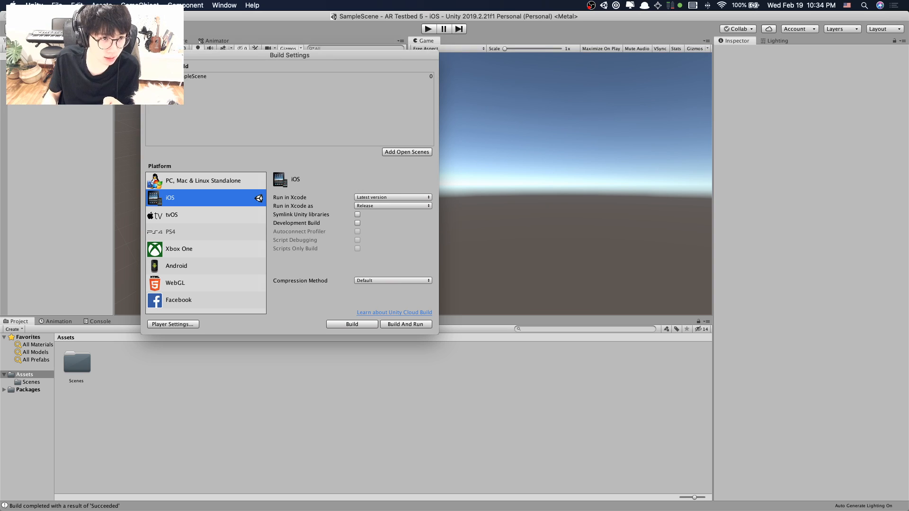
left_click(146, 56)
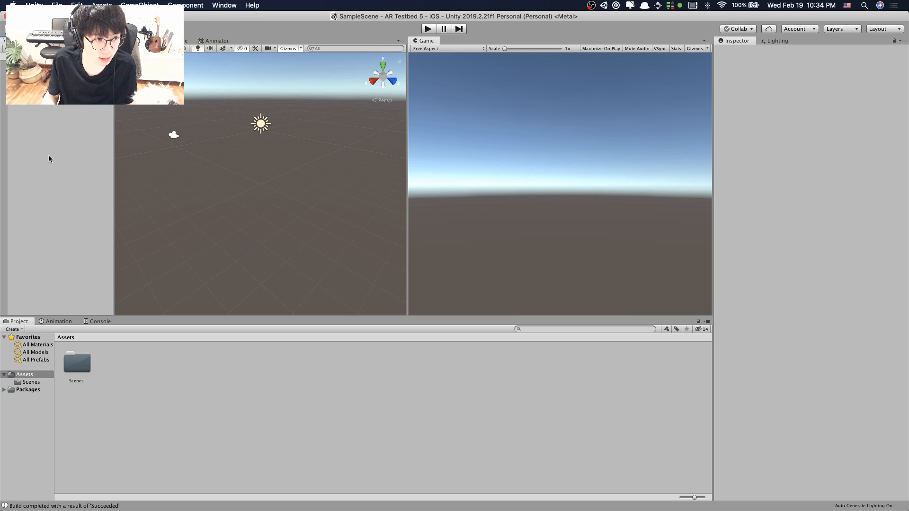
Examine the XR objects that can be added to the scene hierarchy.
right_click(83, 133)
mouse_move(137, 291)
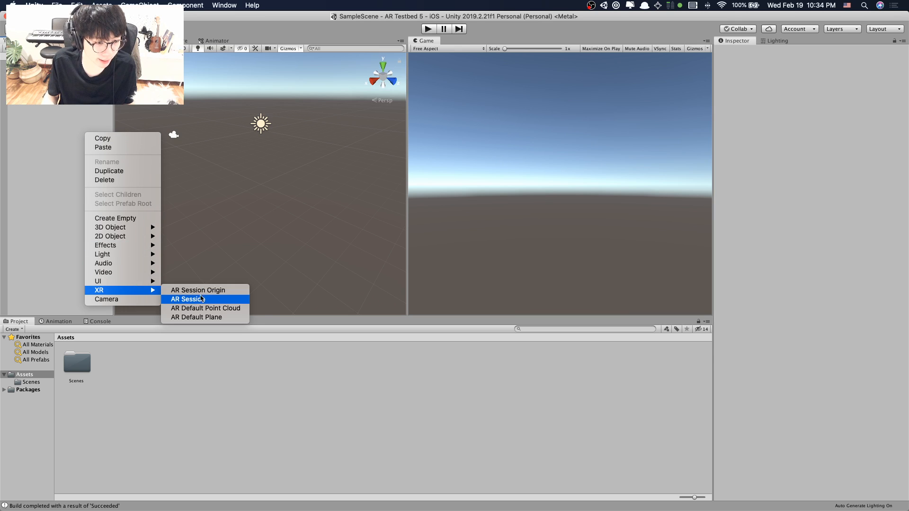
left_click(20, 244)
Review the installed AR Foundation and ARKit XR Plugin packages in the Package Manager, and close it.
left_click(186, 6)
mouse_move(221, 9)
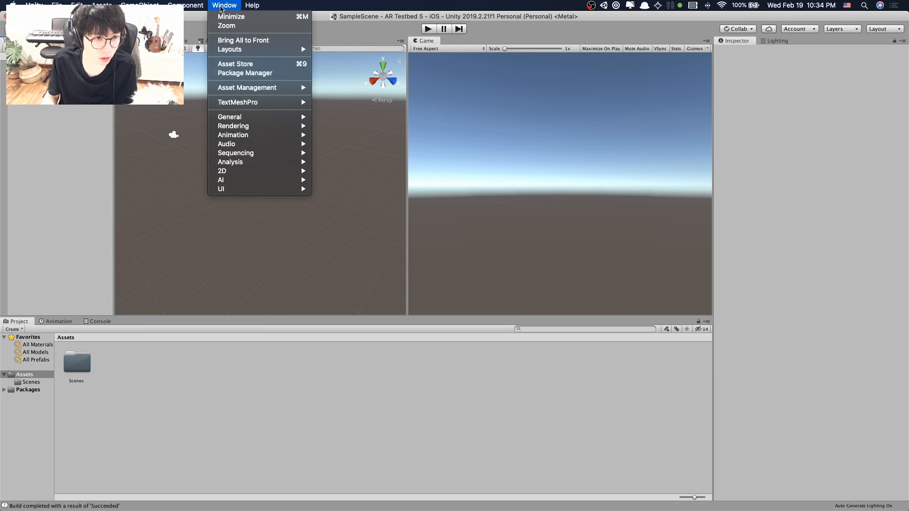
left_click(245, 73)
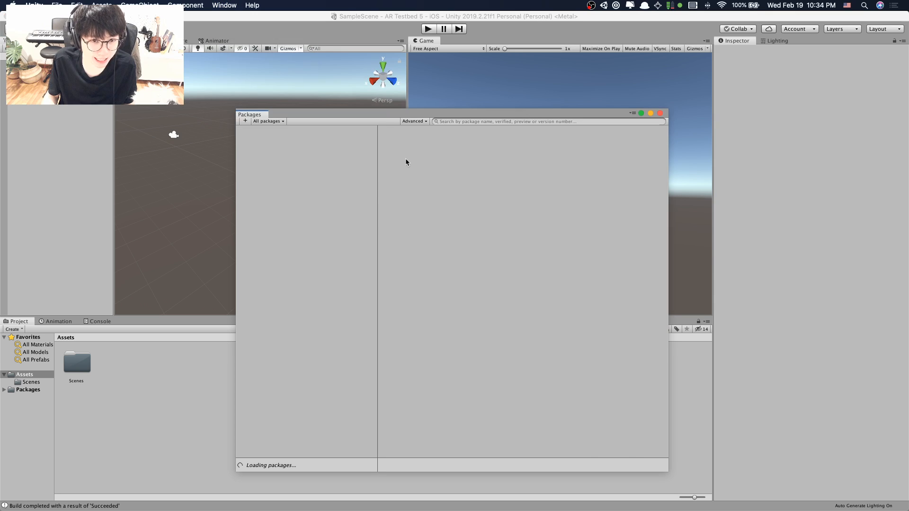
left_click(278, 186)
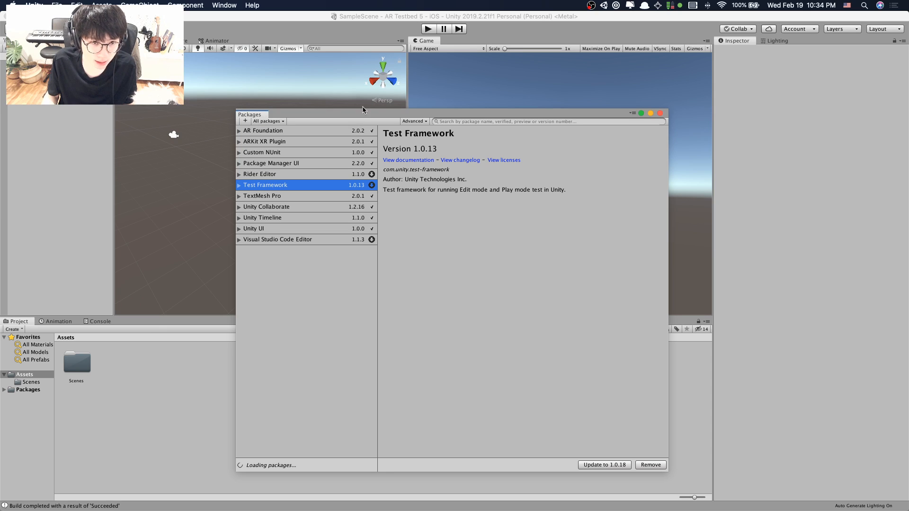
left_click_drag(363, 110, 327, 97)
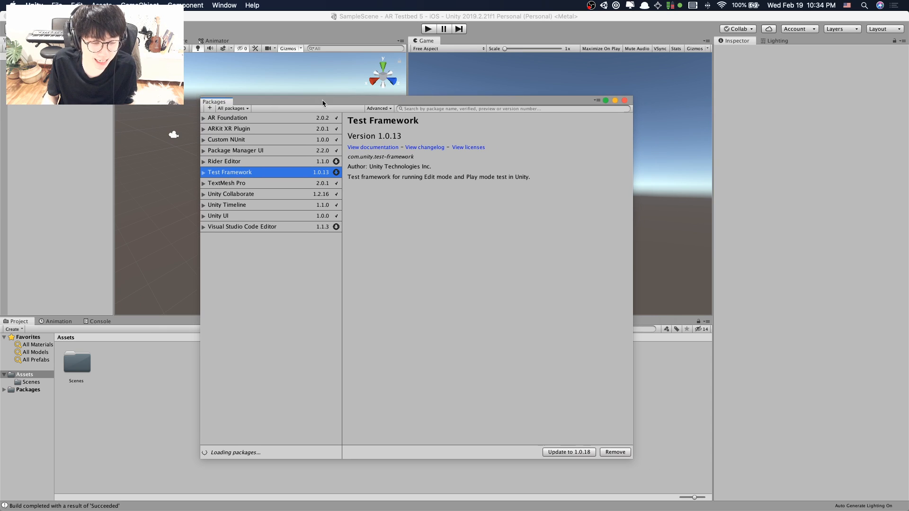
left_click(625, 101)
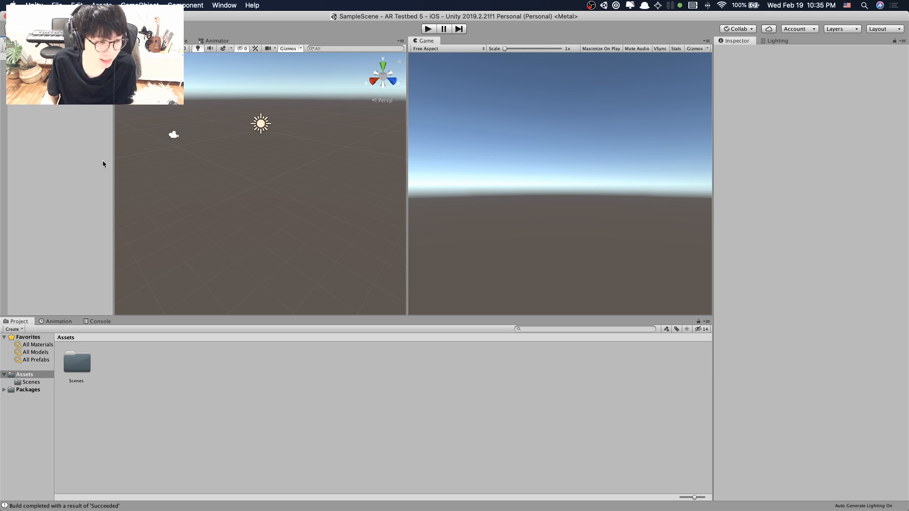
Add an AR Session Origin and an AR Session object to the scene hierarchy.
right_click(67, 146)
mouse_move(118, 303)
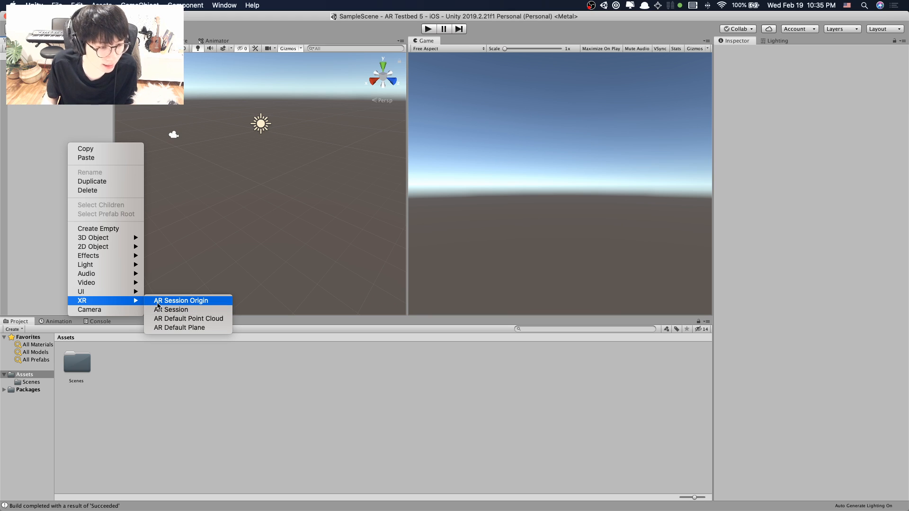
left_click(185, 303)
right_click(72, 175)
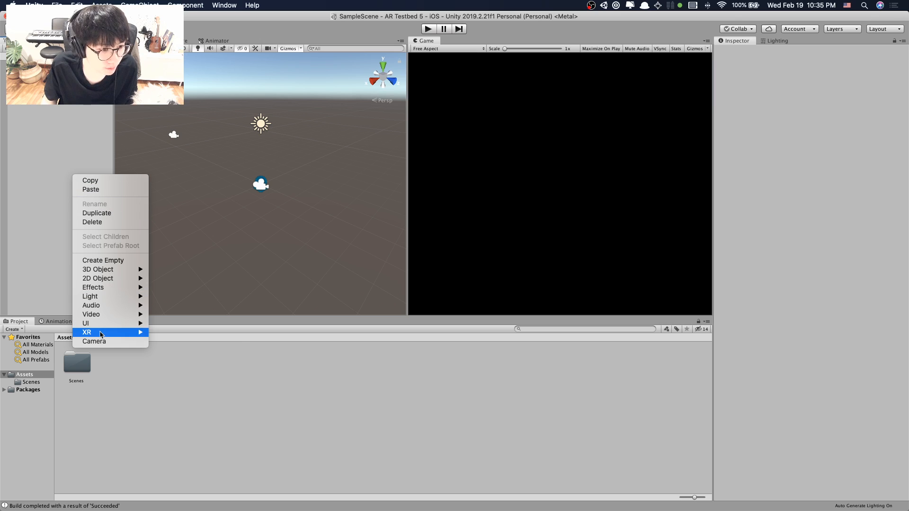
mouse_move(119, 332)
left_click(175, 340)
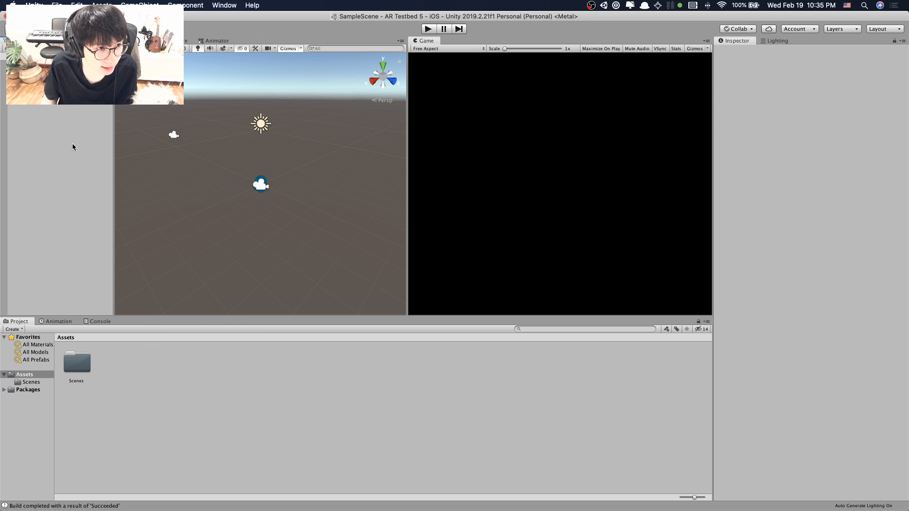
Inspect the properties of the AR Session Origin and Directional Light objects.
left_click(63, 86)
left_click(64, 79)
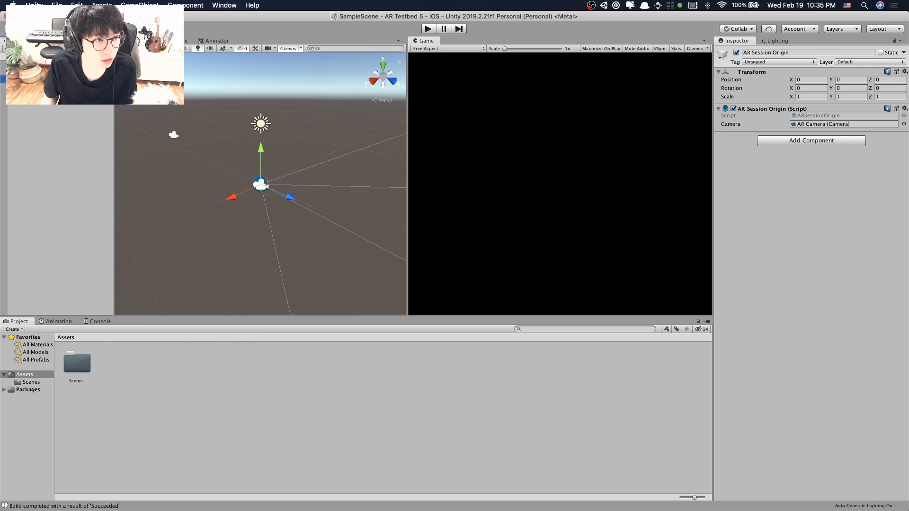
left_click(63, 97)
left_click(64, 71)
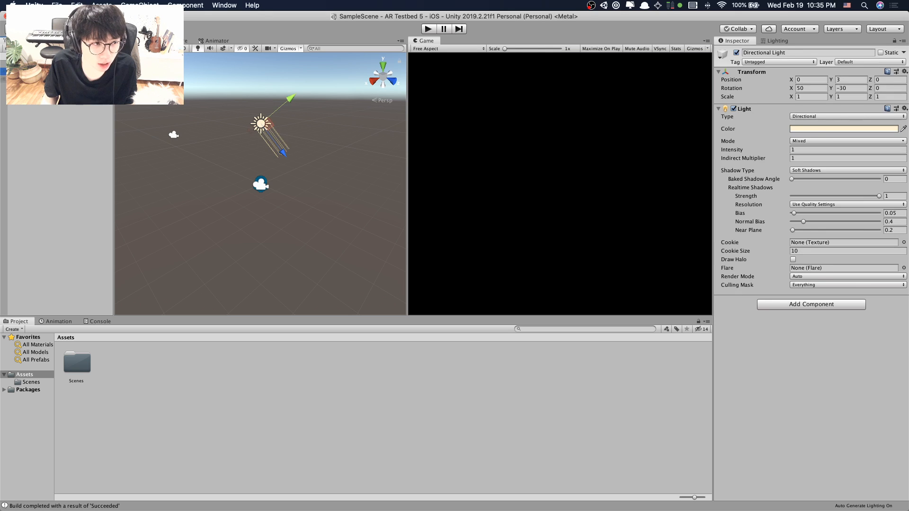
left_click(64, 79)
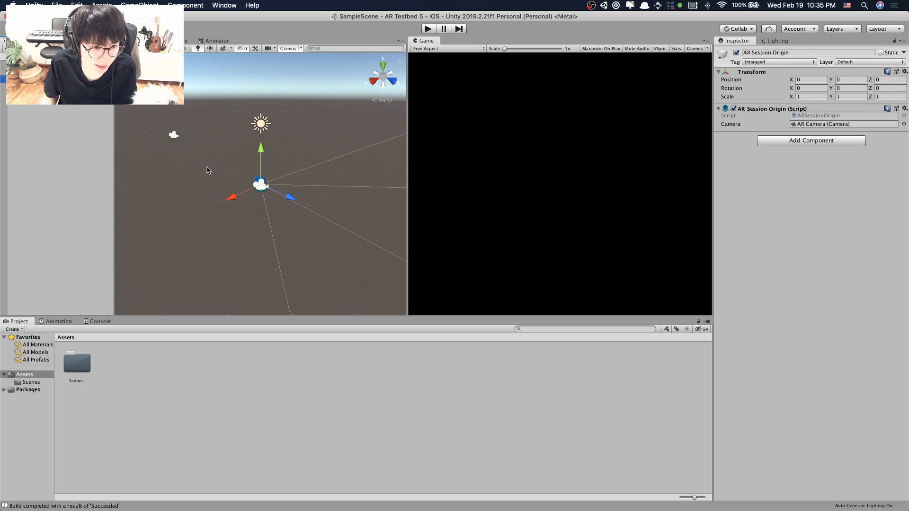
Move AR Session above AR Session Origin in the scene hierarchy.
left_click(82, 143)
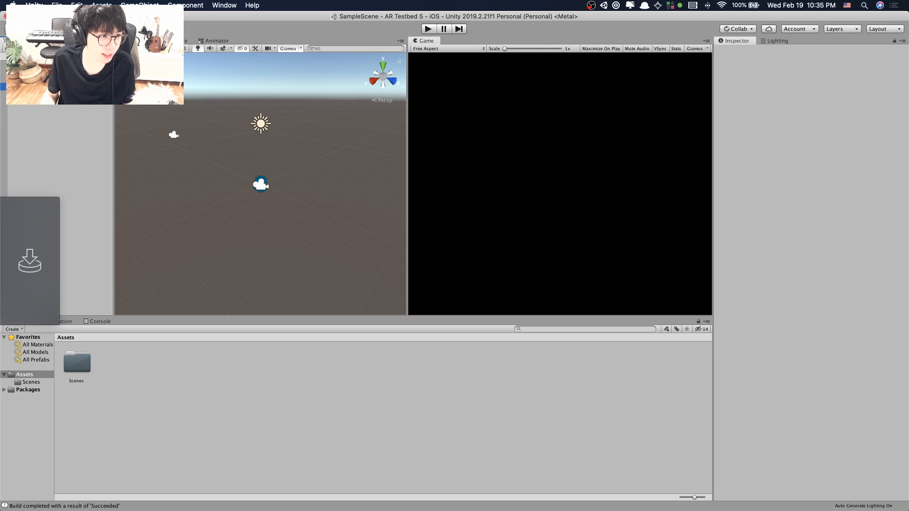
left_click(57, 87)
left_click(62, 125)
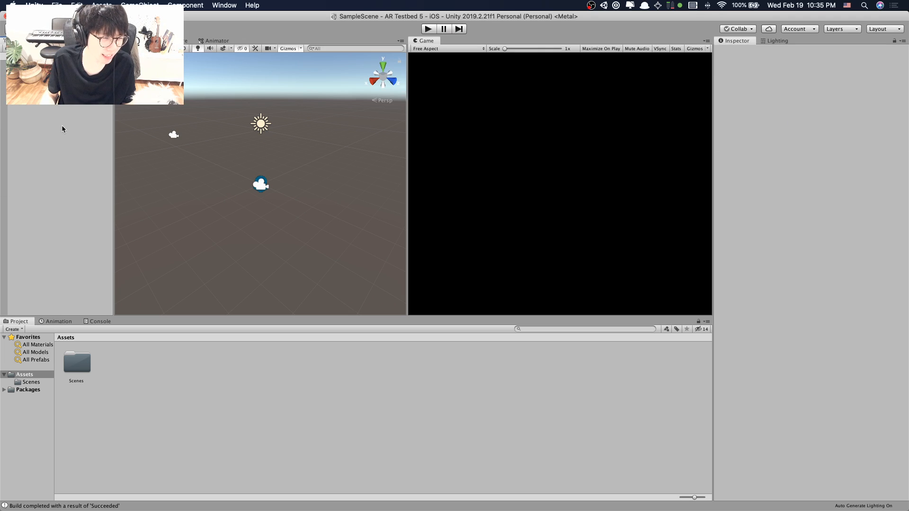
Examine the AR Session object's AR Session and AR Input Manager script components.
left_click(58, 79)
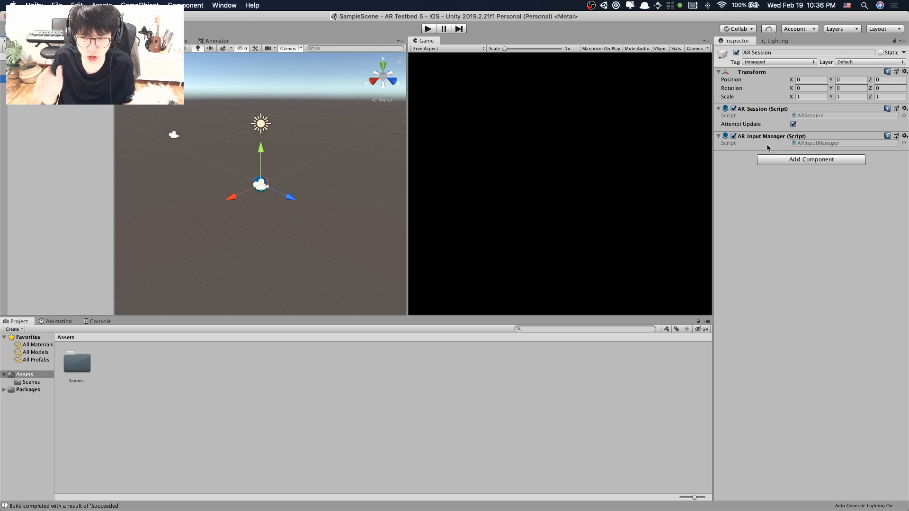
left_click(85, 115)
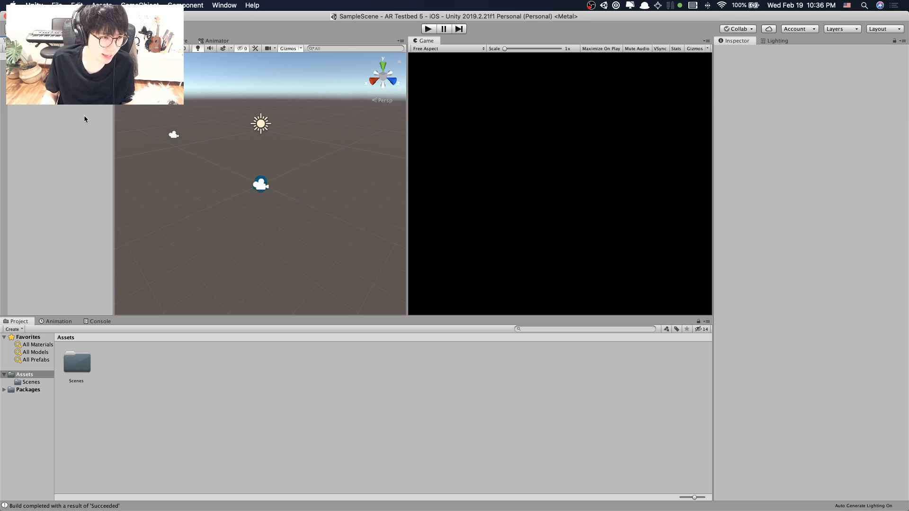
left_click(57, 79)
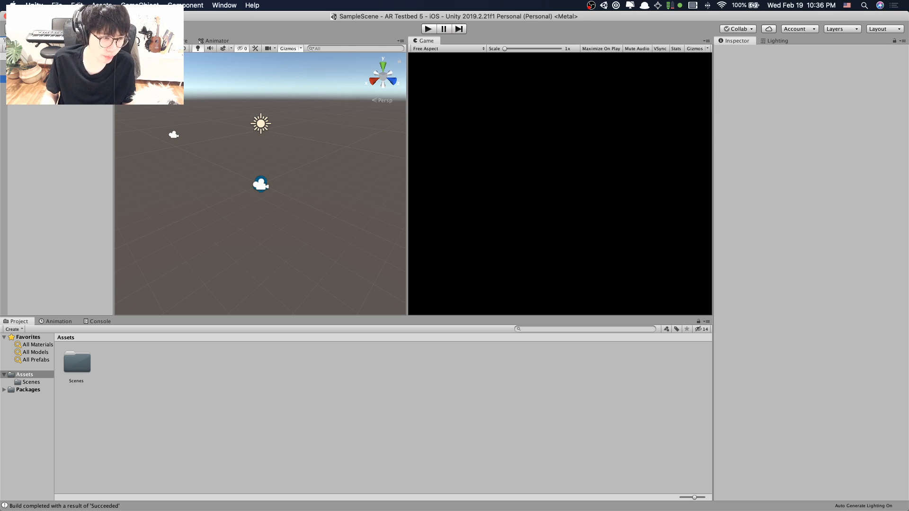
left_click(41, 107)
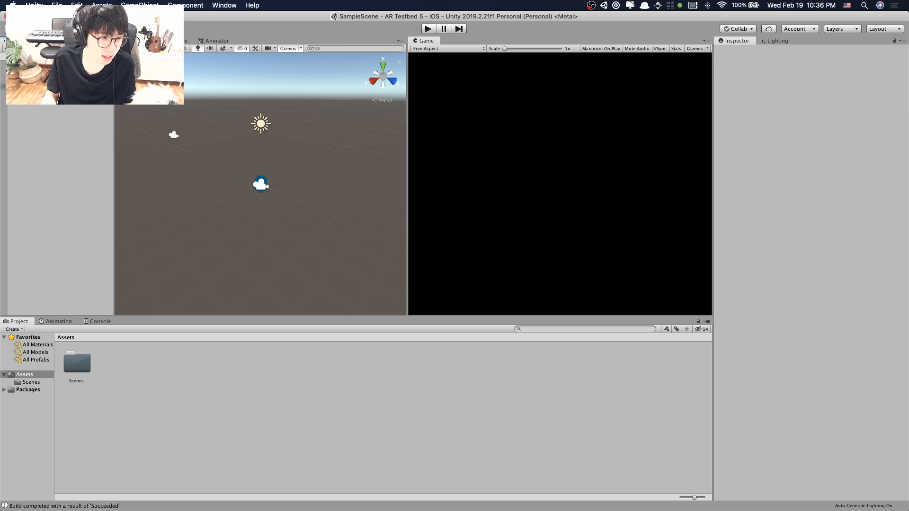
Examine the AR Session Origin object's transform and its script component's camera reference.
left_click(48, 87)
left_click(55, 118)
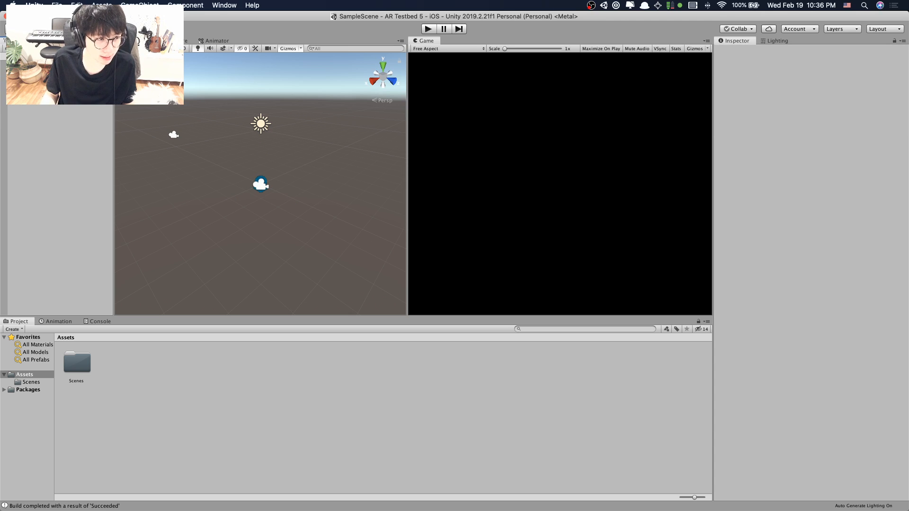
left_click(42, 86)
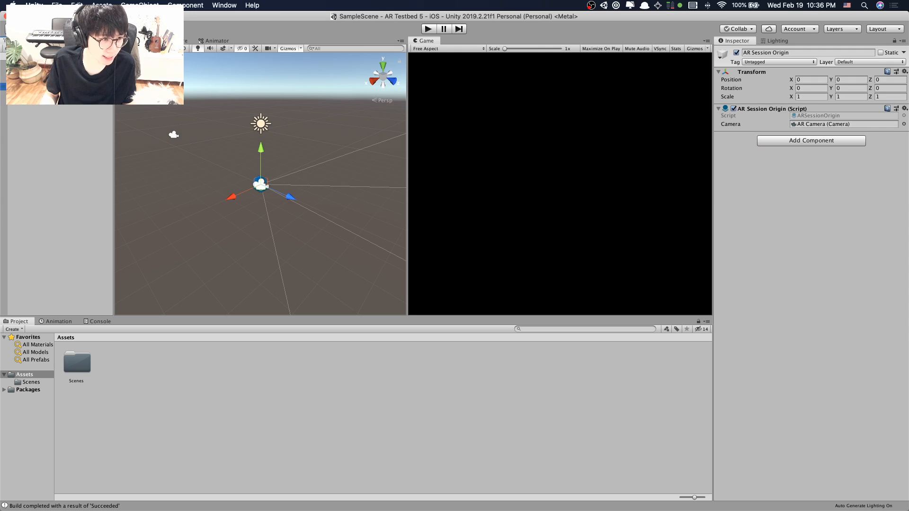
left_click(50, 116)
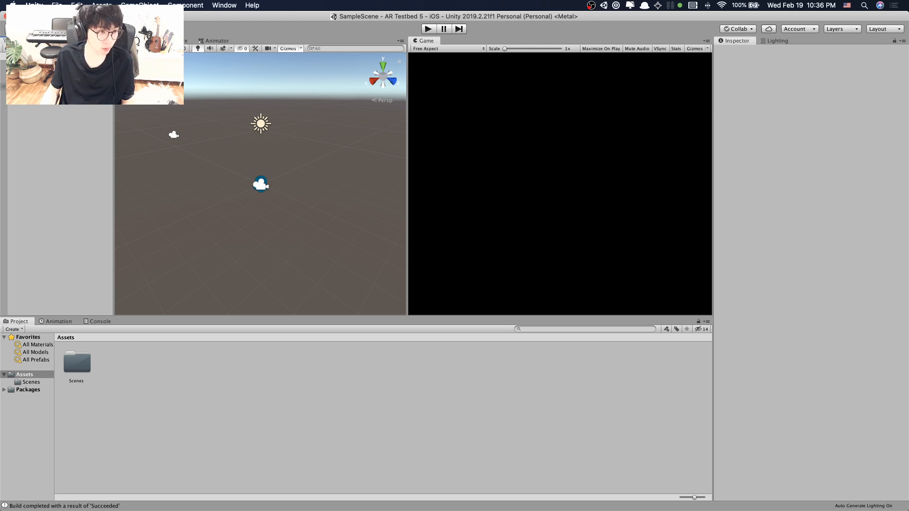
left_click(53, 86)
left_click(55, 110)
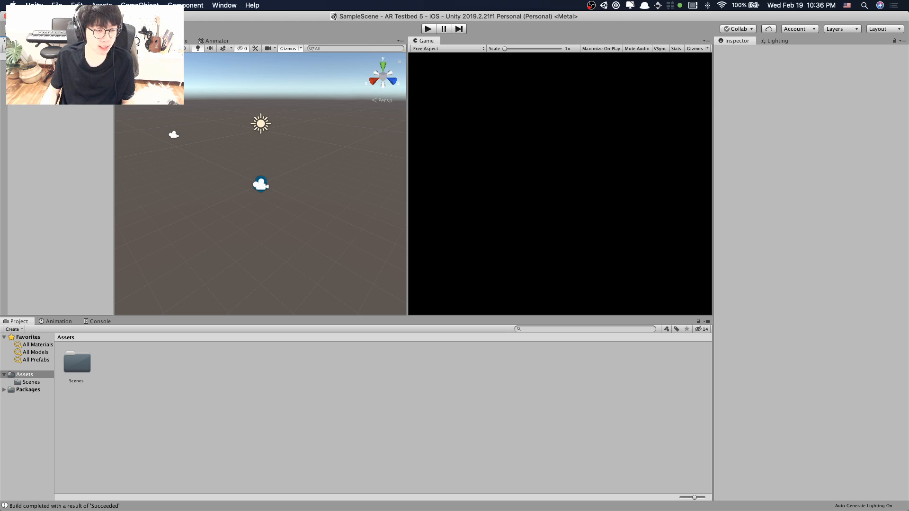
left_click(53, 87)
left_click(47, 104)
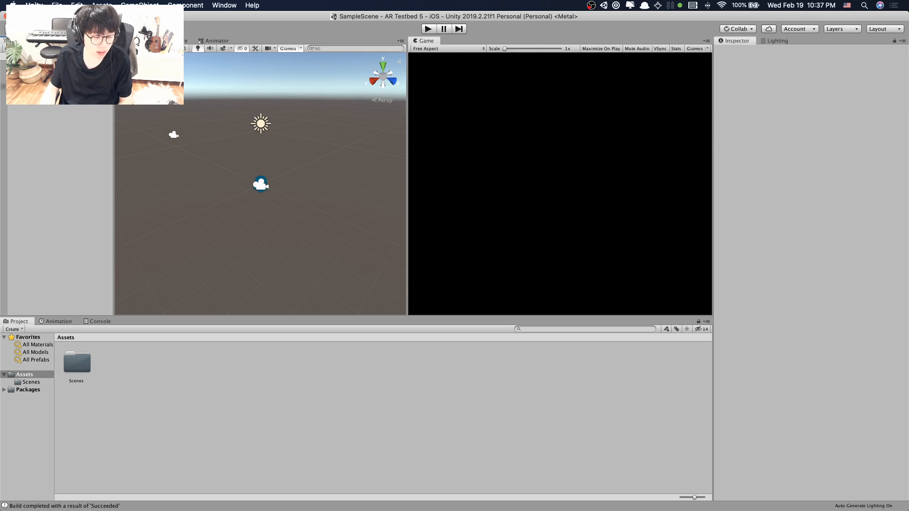
left_click(38, 86)
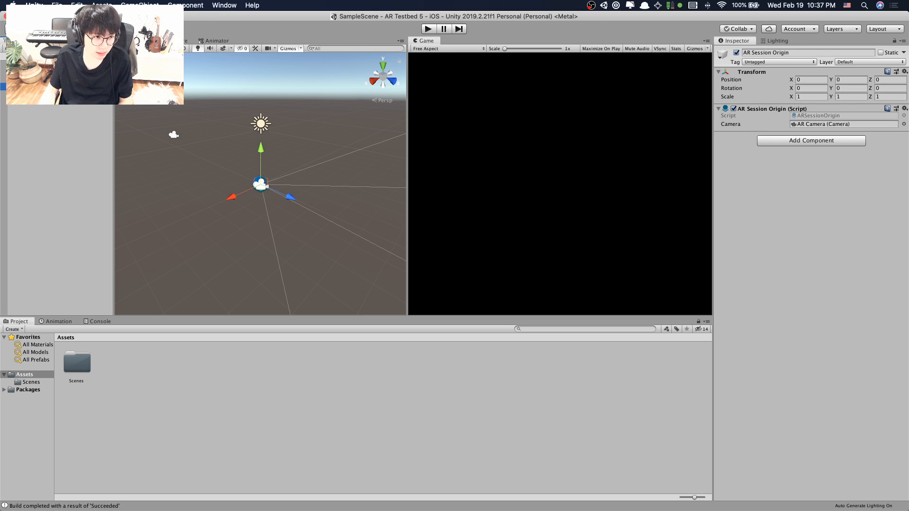
left_click(60, 108)
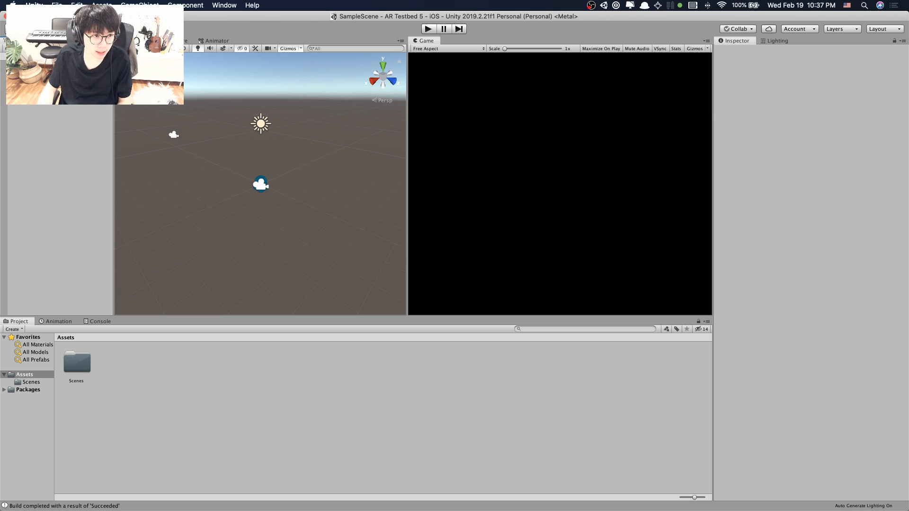
Delete the default Main Camera from the scene, keeping the AR Camera under AR Session Origin.
left_click(47, 94)
left_click(48, 132)
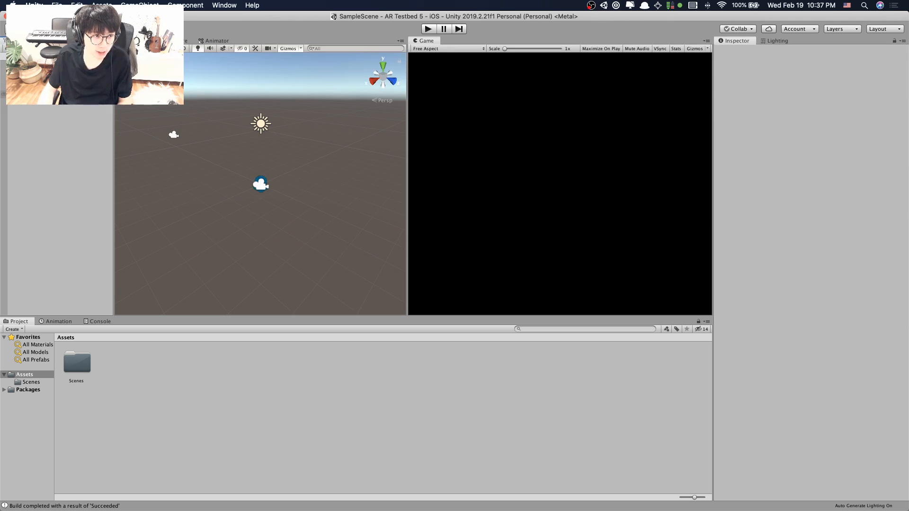
left_click(48, 94)
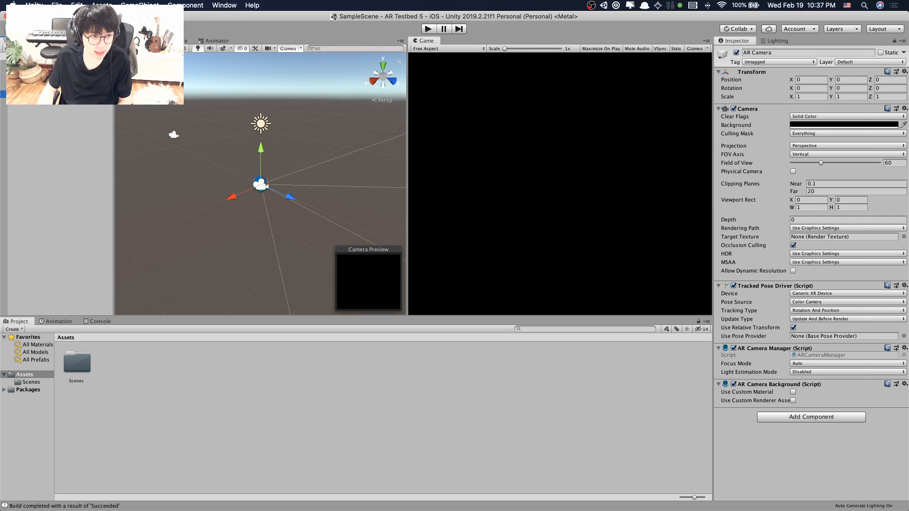
left_click(49, 64)
right_click(49, 63)
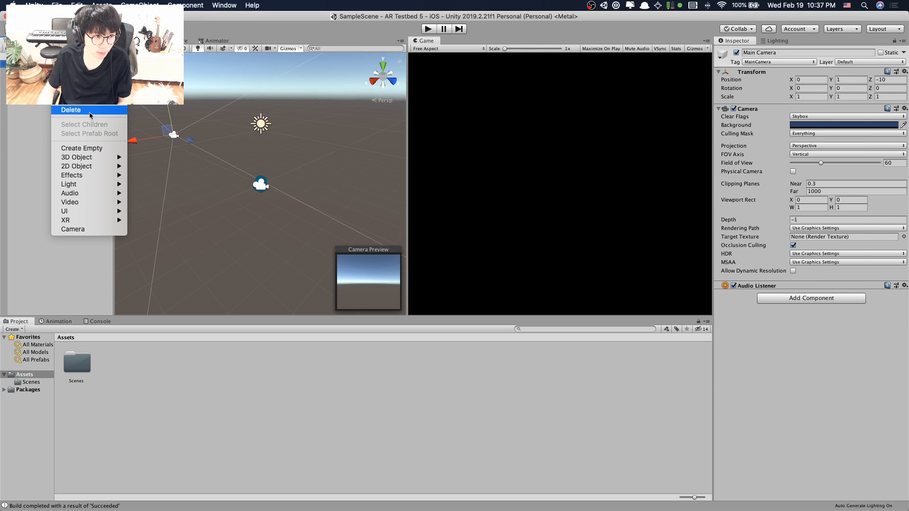
left_click(88, 112)
Examine the AR Camera's components and the AR Session Origin object that contains it.
left_click(53, 87)
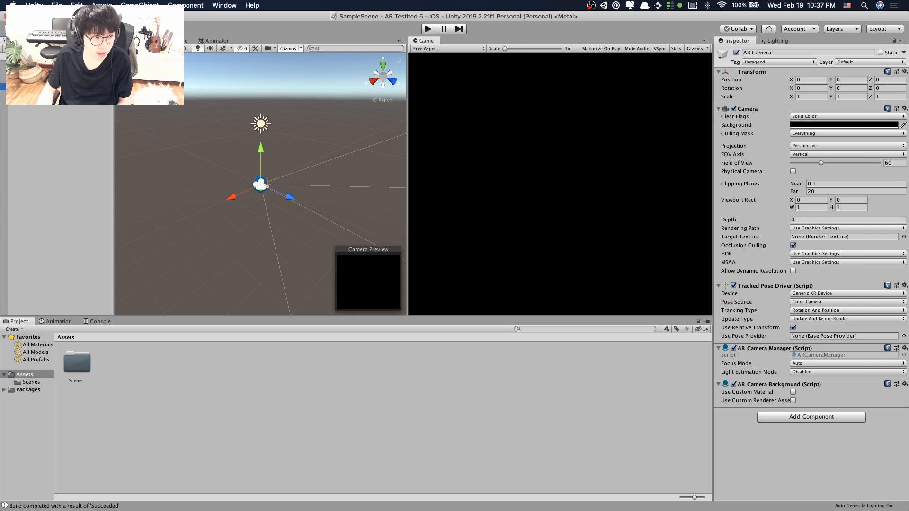
left_click(73, 110)
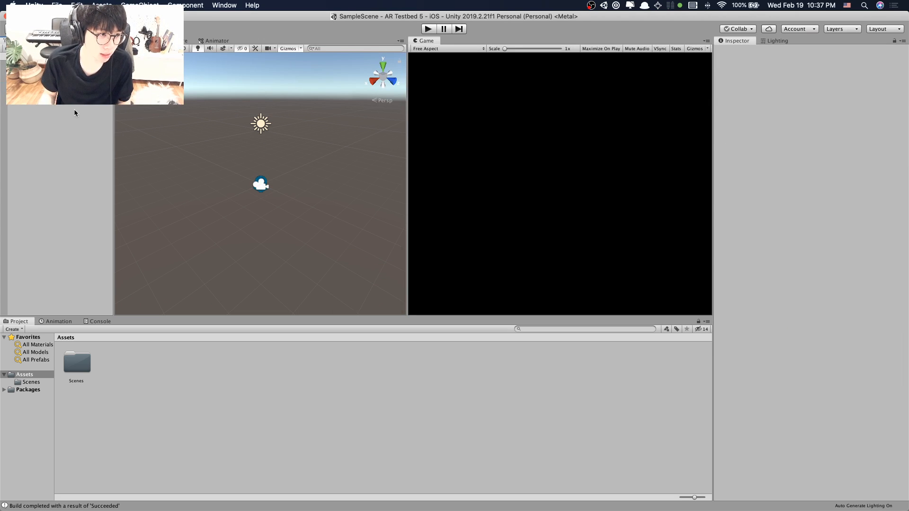
left_click(66, 87)
left_click(66, 79)
left_click(71, 102)
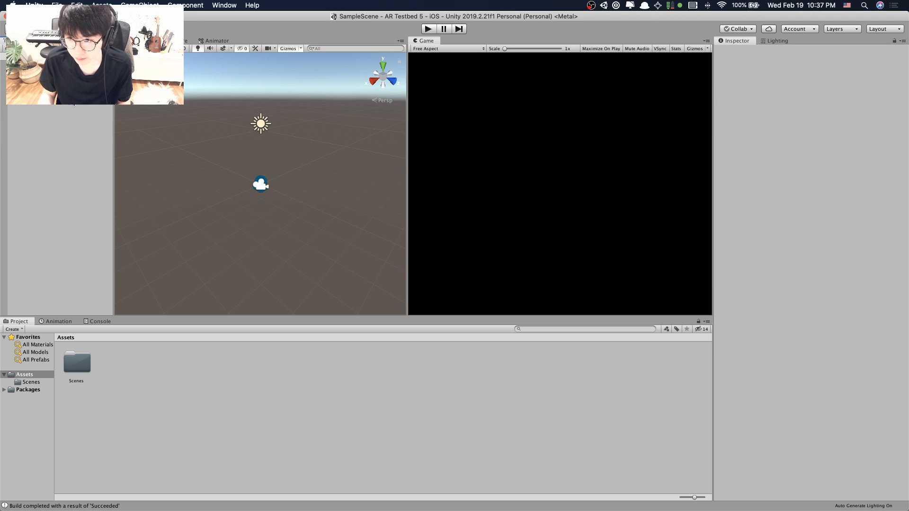
left_click(67, 105)
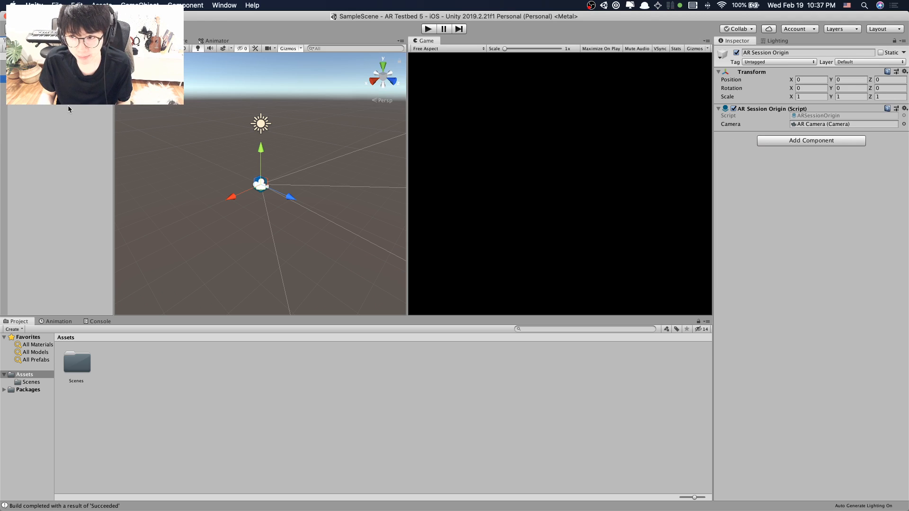
left_click(61, 115)
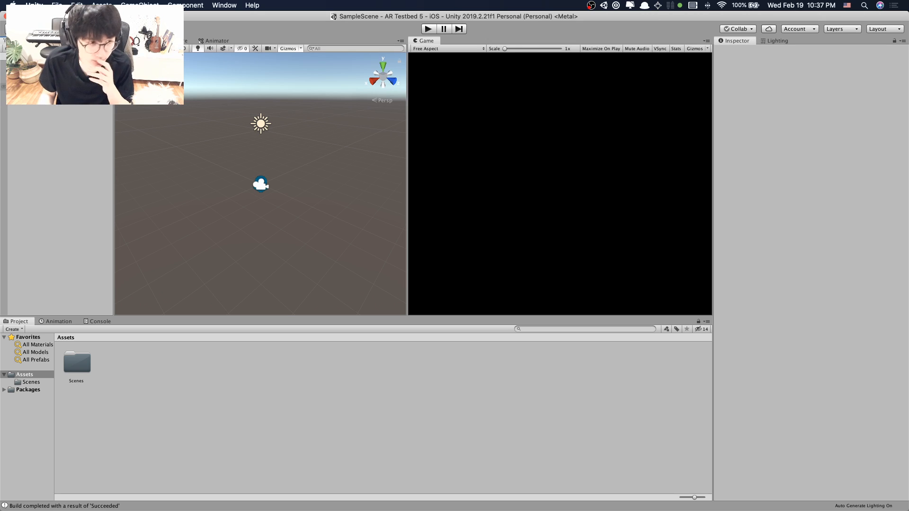
right_click(43, 98)
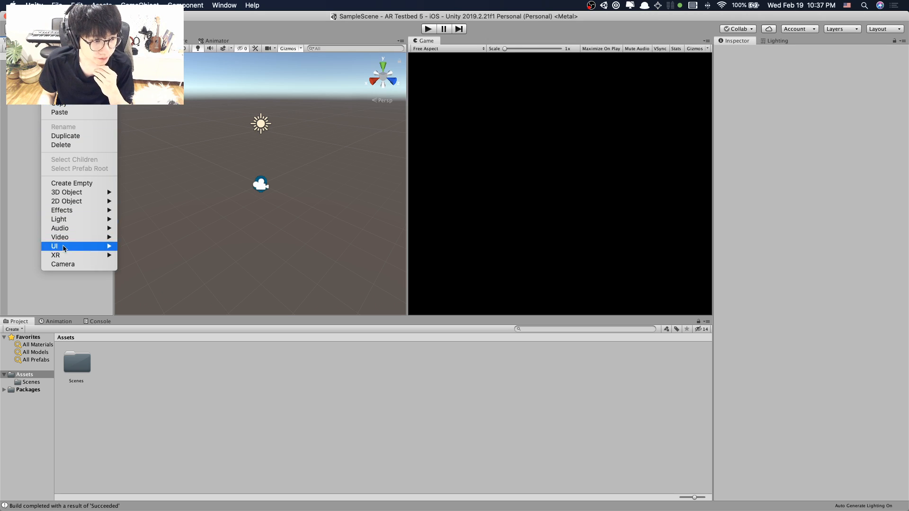
mouse_move(65, 256)
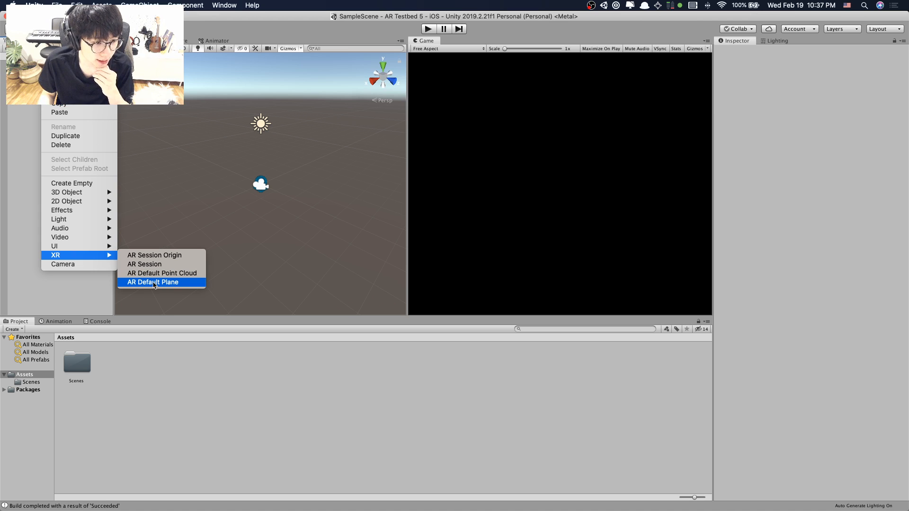
left_click(26, 221)
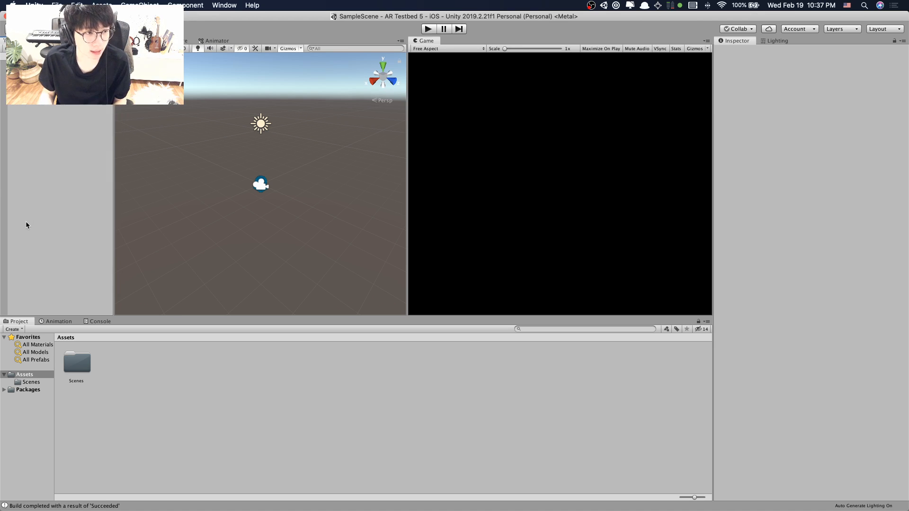
Switch to the AR_VR Class 11 slides in Safari and review Assignment 12's requirements for detected surfaces and point clouds.
key("ctrl+Up")
left_click(310, 194)
left_click(389, 36)
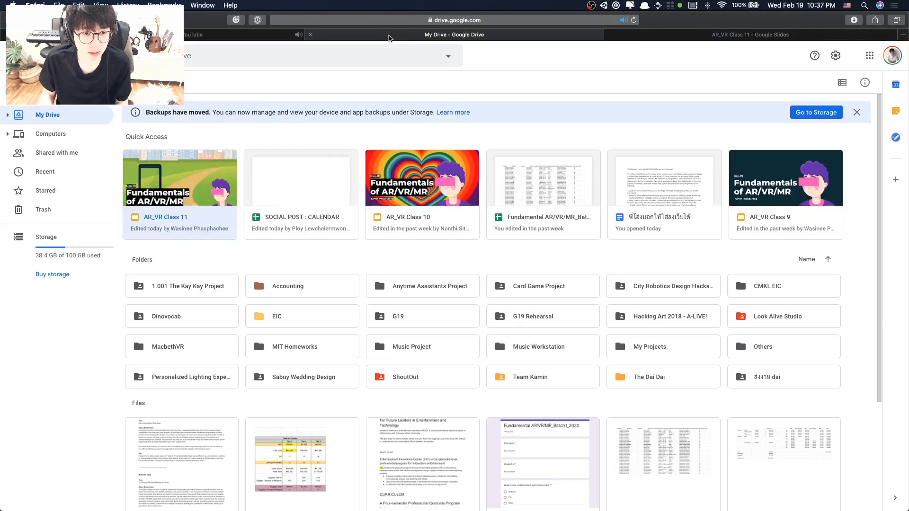
left_click(725, 32)
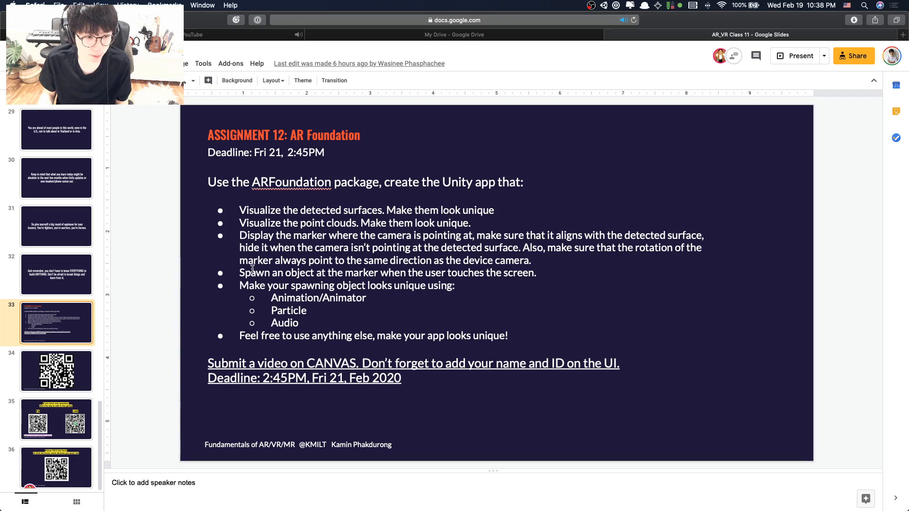
left_click(237, 210)
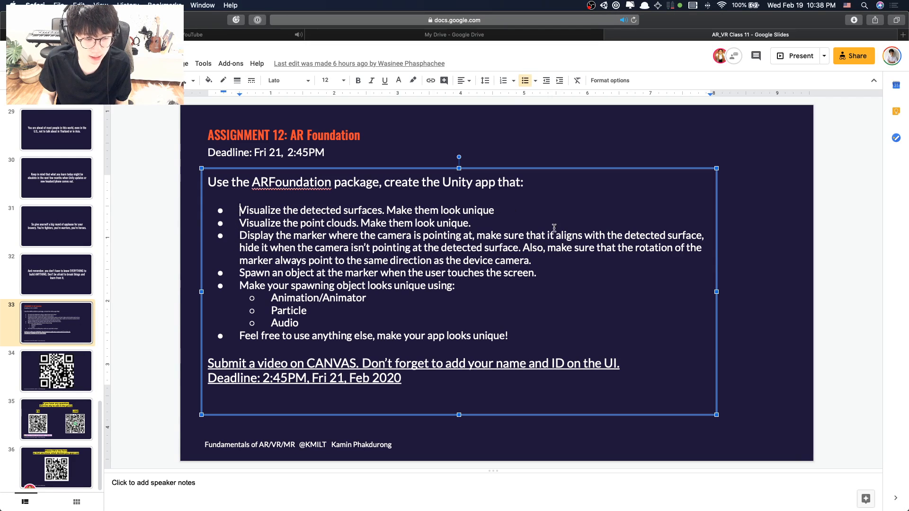
left_click(528, 227, "shift")
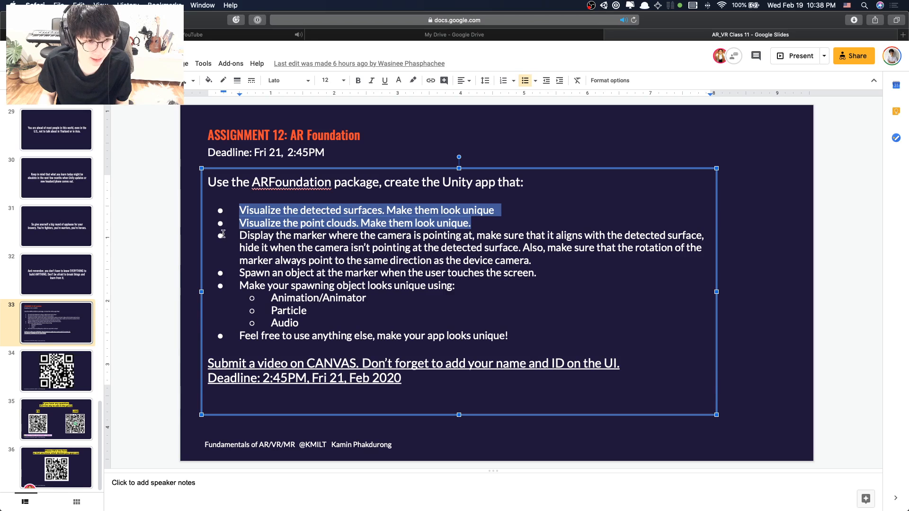
left_click(245, 223)
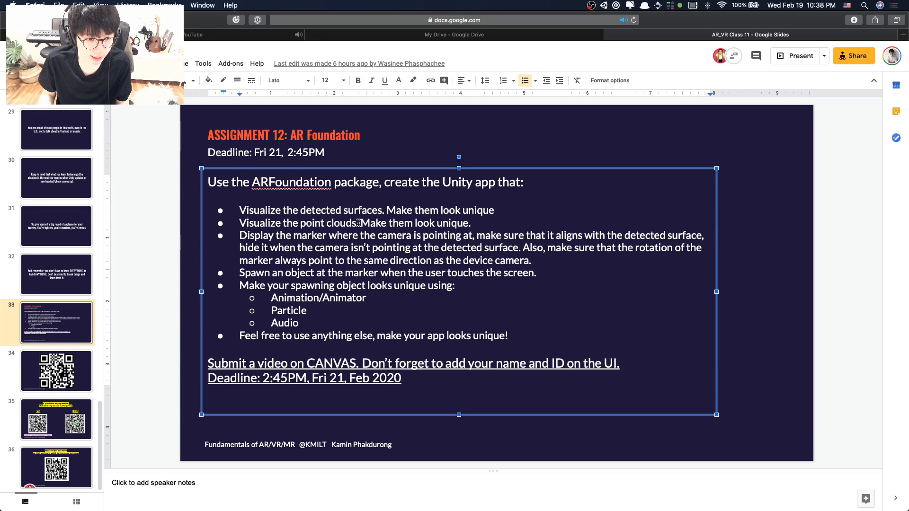
Switch back to Unity and add an AR Default Point Cloud and an AR Default Plane to the scene.
key("ctrl+Up")
left_click(209, 138)
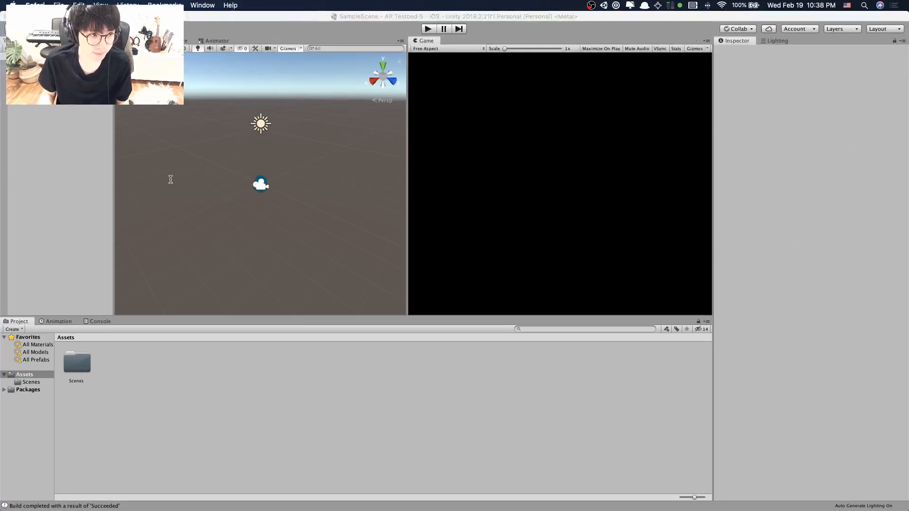
right_click(70, 105)
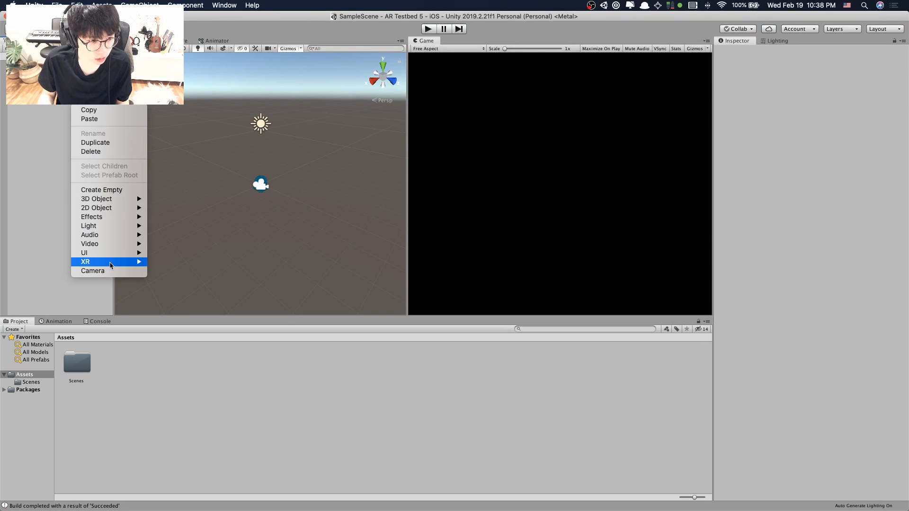
mouse_move(113, 265)
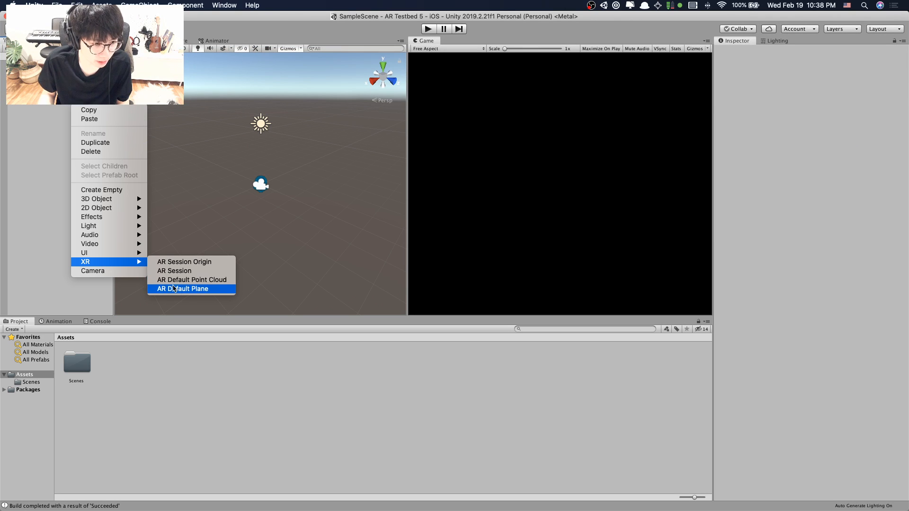
left_click(198, 283)
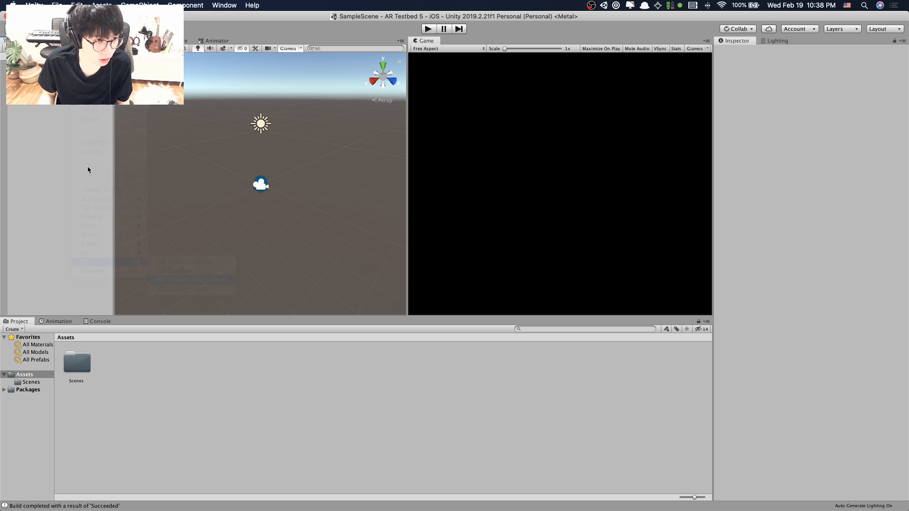
right_click(74, 141)
mouse_move(94, 299)
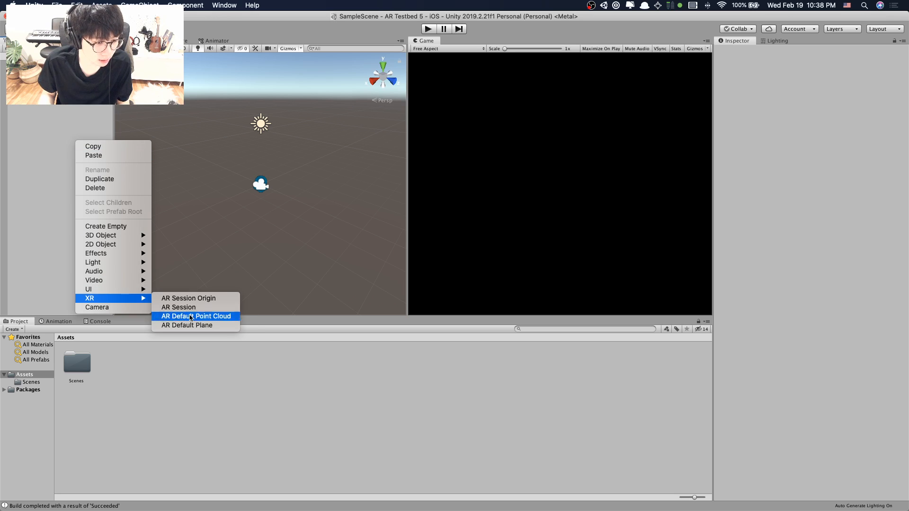
left_click(202, 325)
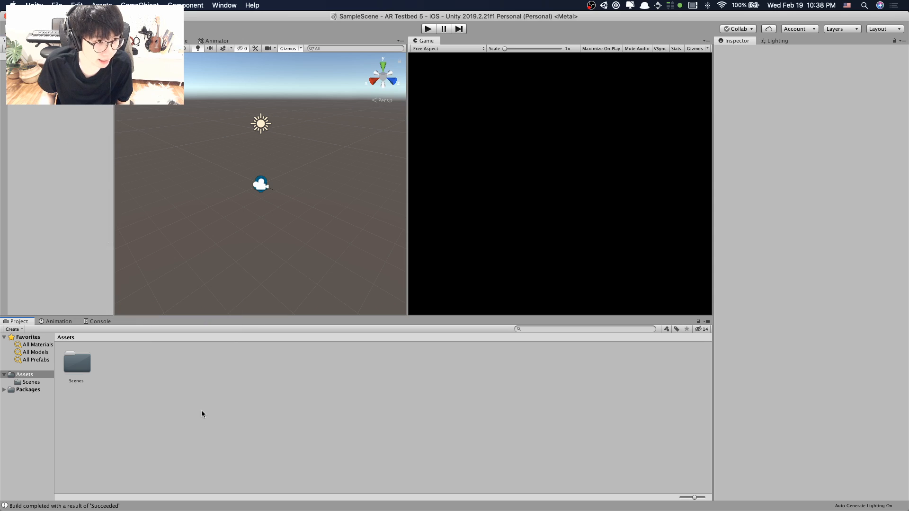
Create a folder named Prefabs inside Assets and open it.
right_click(112, 362)
mouse_move(119, 295)
left_click(254, 160)
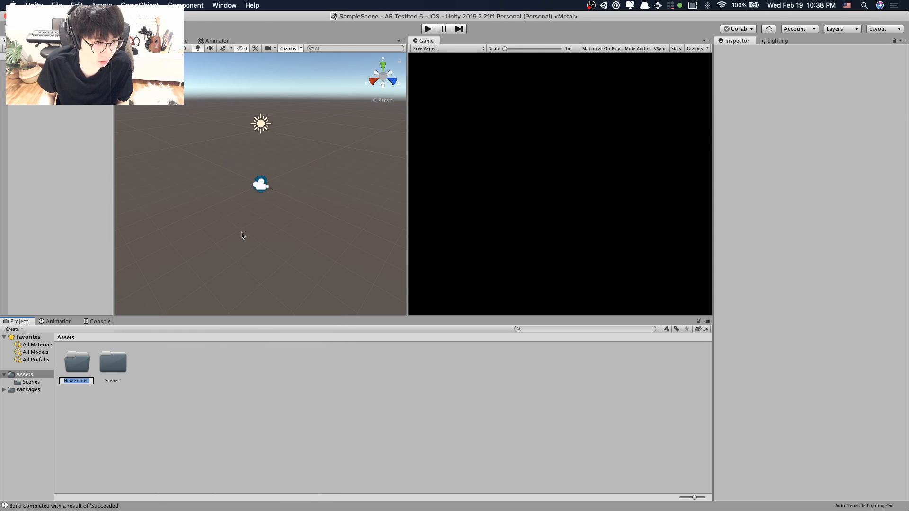
type("Prefabs")
key("Return")
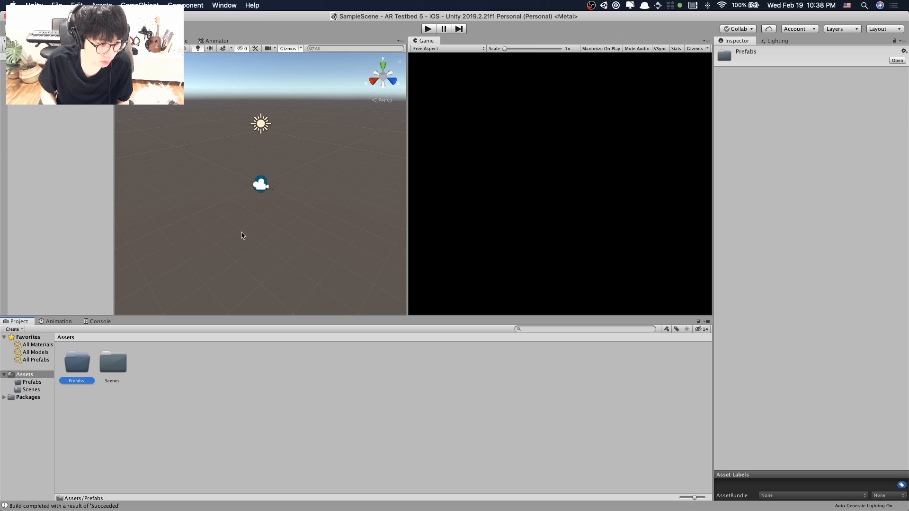
double_click(83, 364)
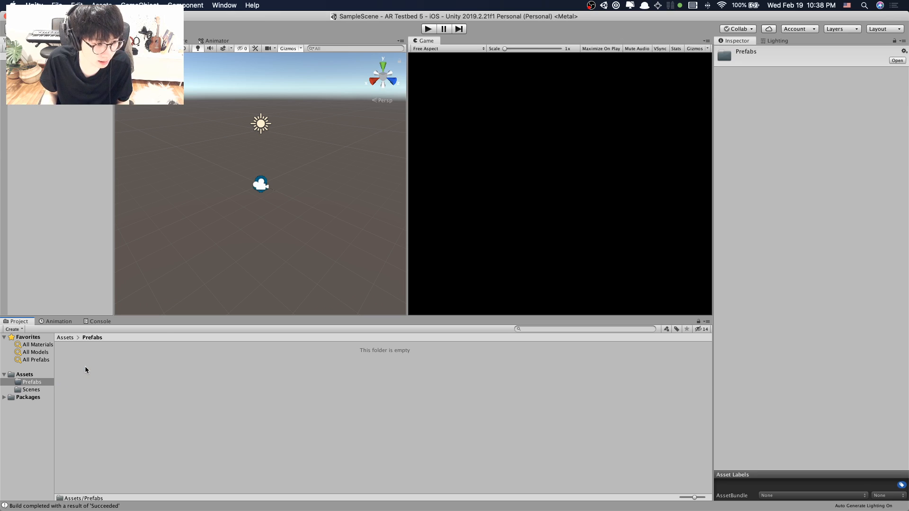
Save the scene's AR Default Point Cloud and AR Default Plane objects as prefabs in the Prefabs folder.
left_click(69, 125)
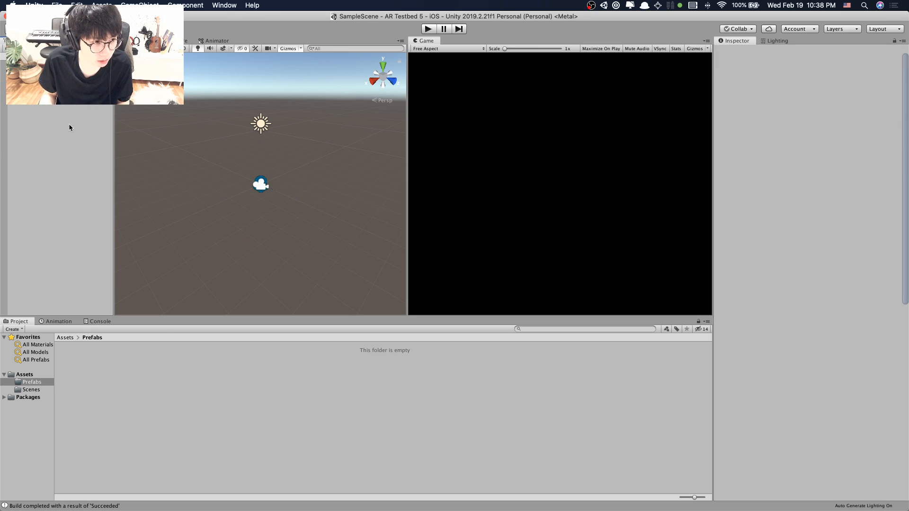
left_click_drag(52, 87, 107, 383)
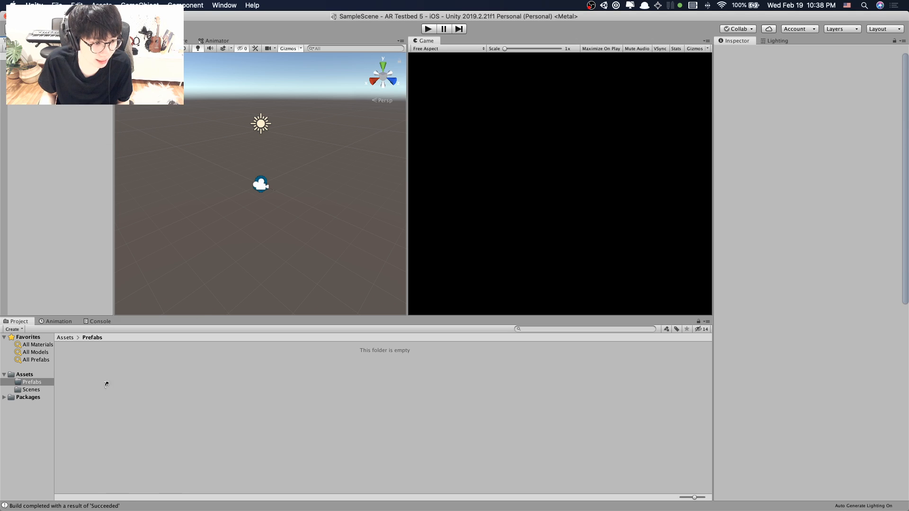
left_click_drag(54, 95, 182, 376)
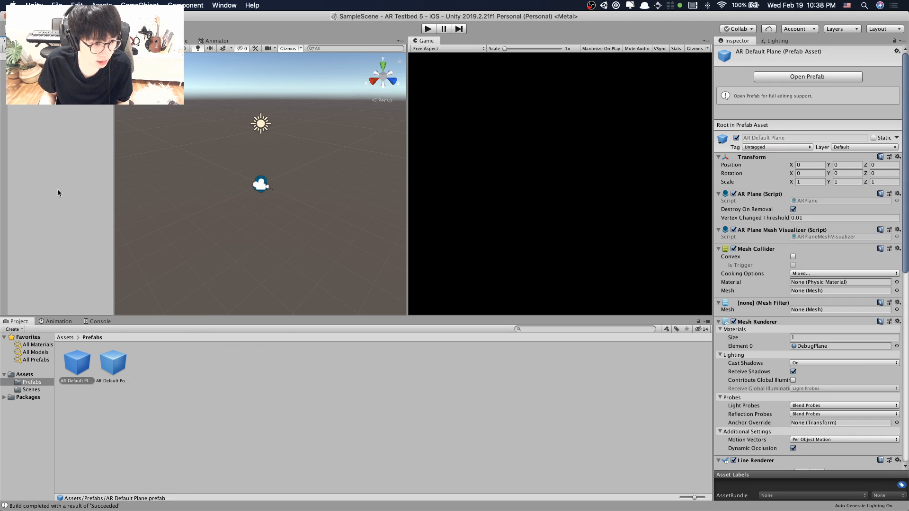
Delete the AR Default Plane and AR Default Point Cloud instances from the scene hierarchy.
left_click(59, 186)
left_click(54, 94)
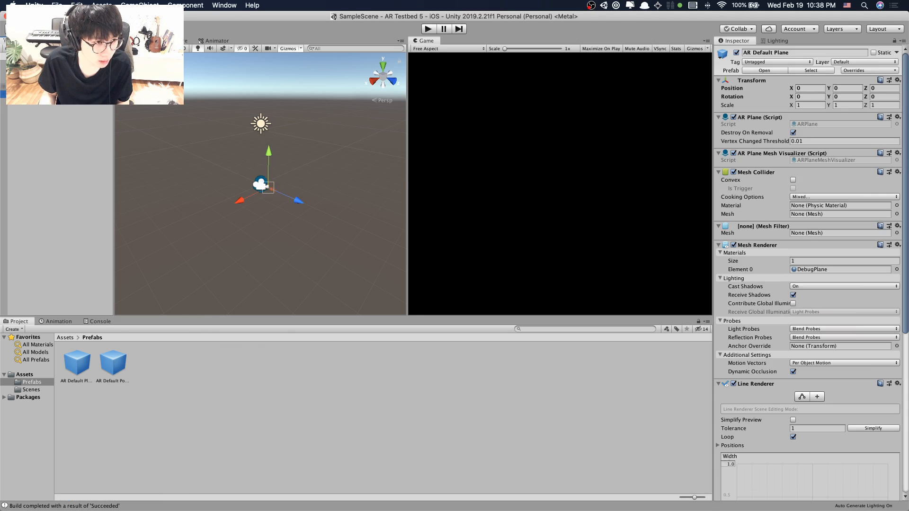
left_click(55, 87, "shift")
right_click(54, 88)
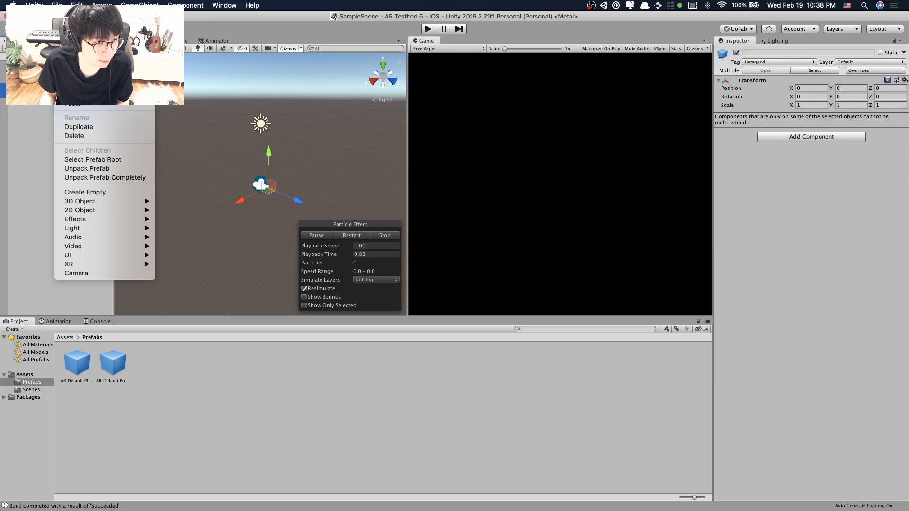
left_click(88, 136)
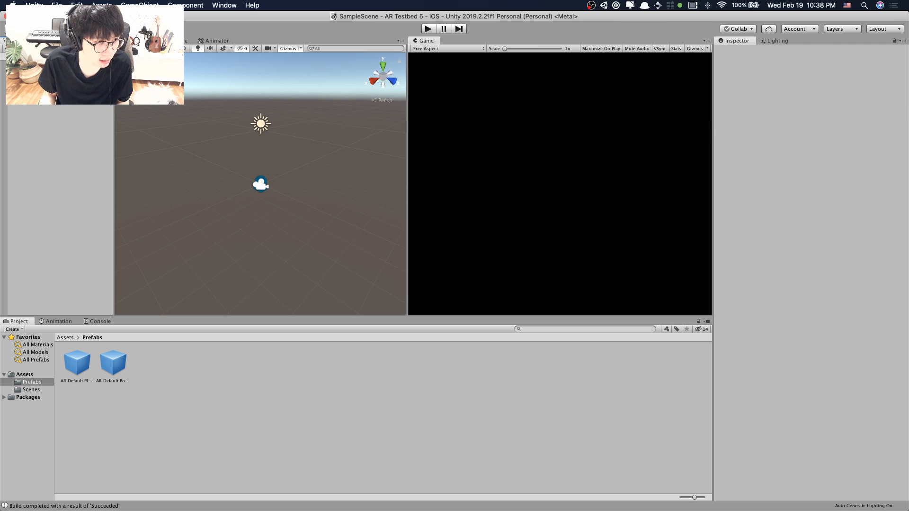
Try adding an AR Point Cloud Manager component to the AR Session object, and undo the addition.
left_click(55, 71)
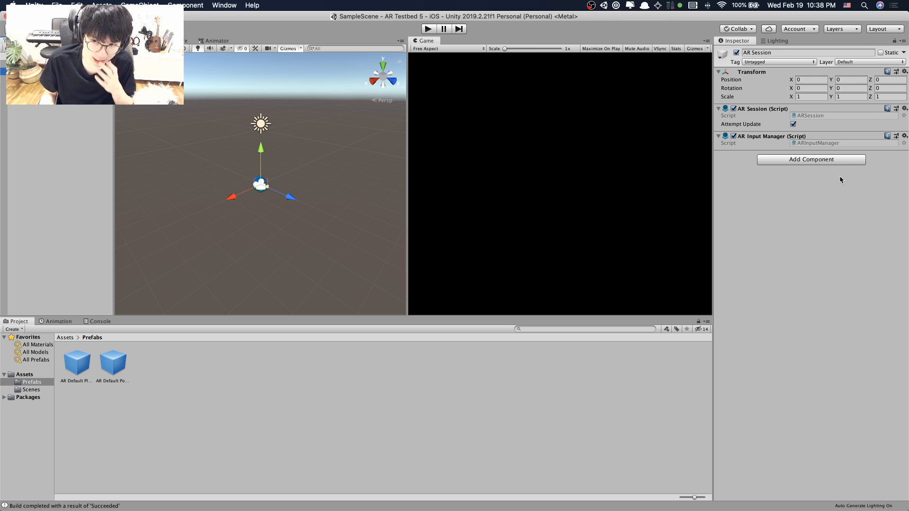
left_click(808, 159)
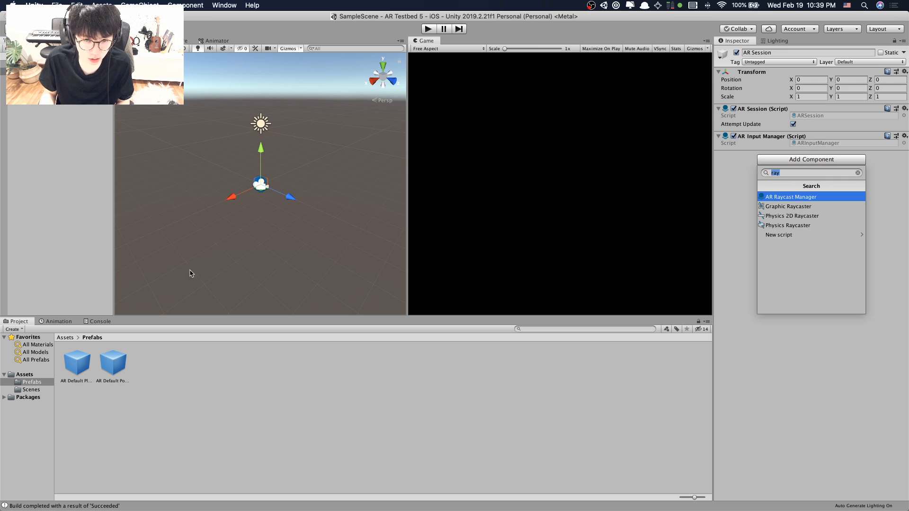
left_click(183, 378)
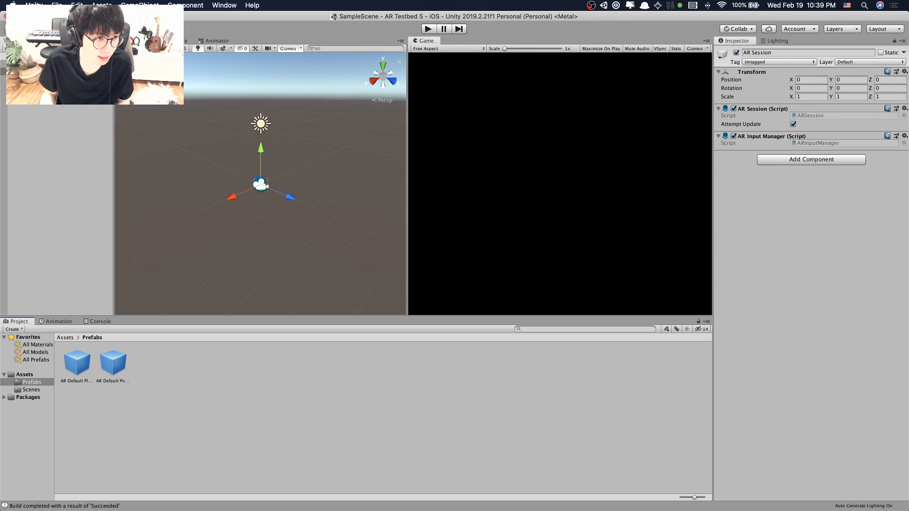
left_click(819, 164)
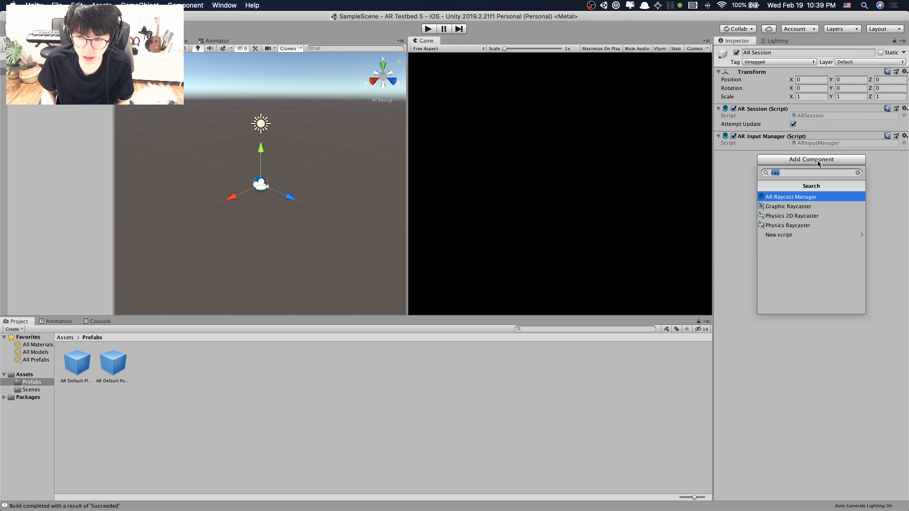
type("ar de")
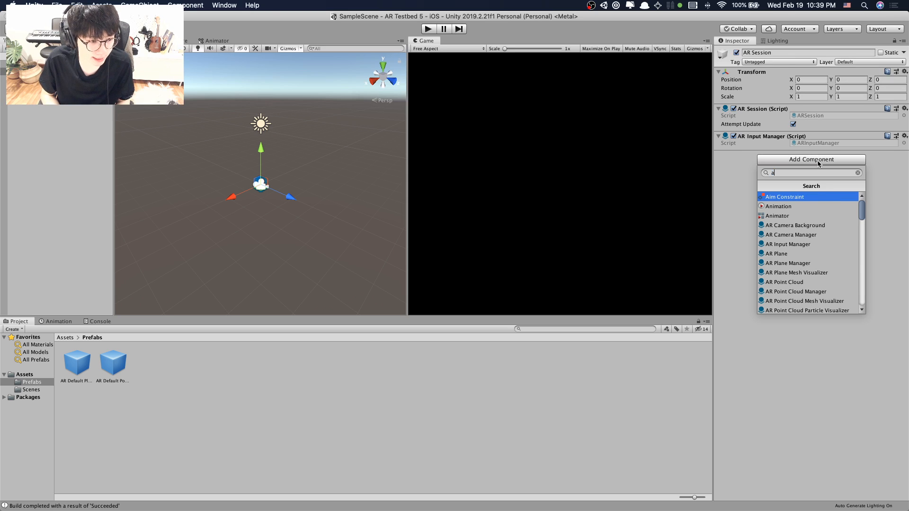
key("BackSpace")
key("BackSpace")
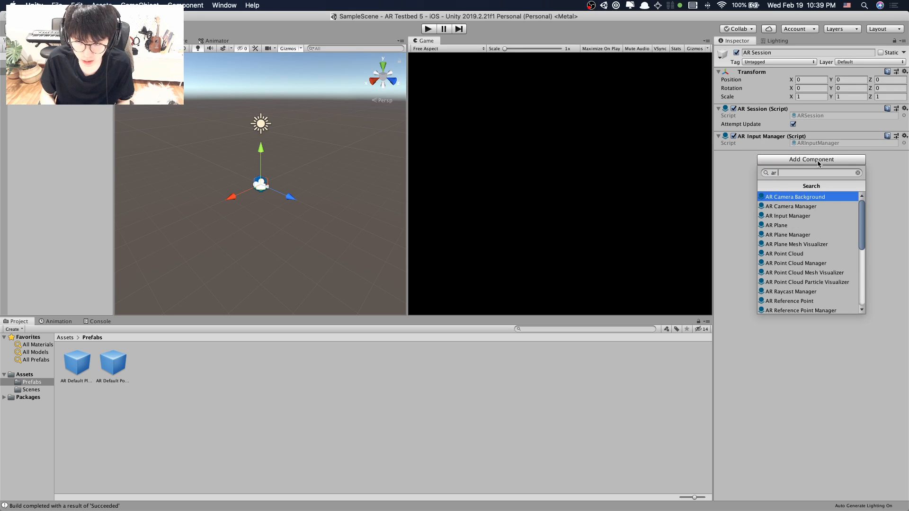
type("pl")
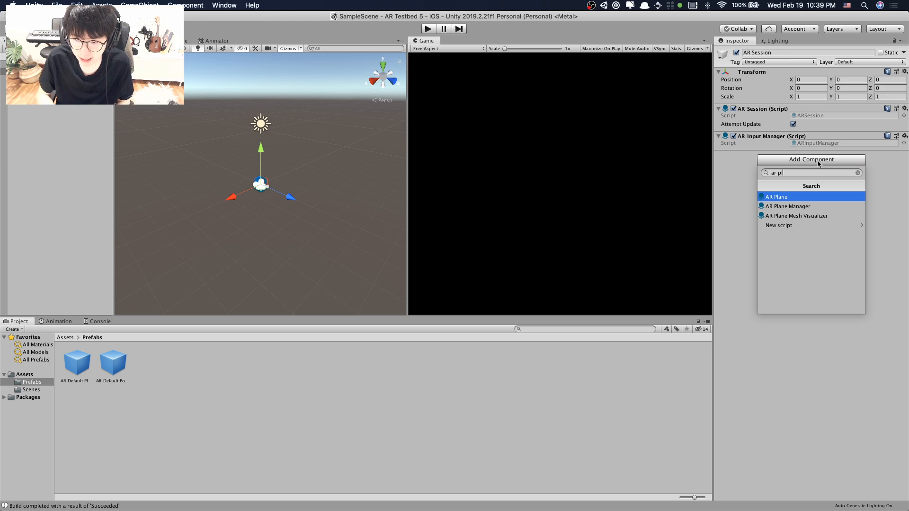
key("BackSpace")
type("oin")
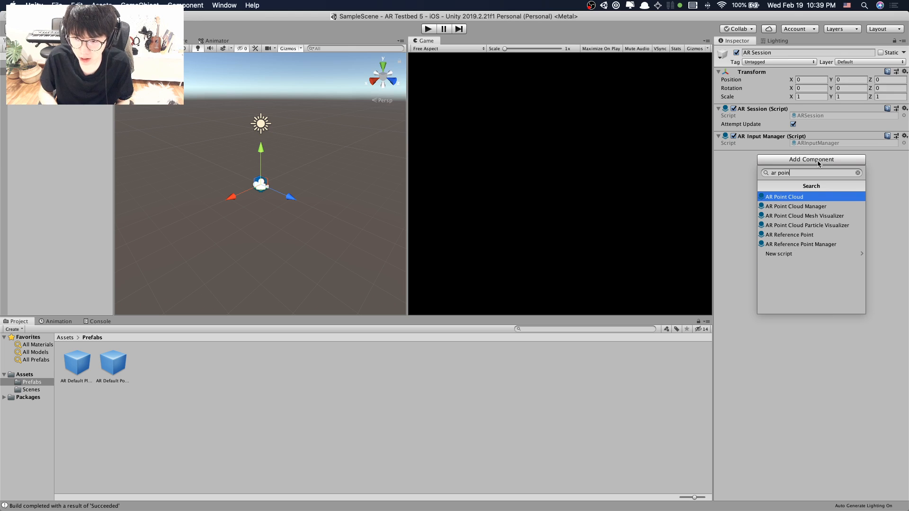
left_click(805, 207)
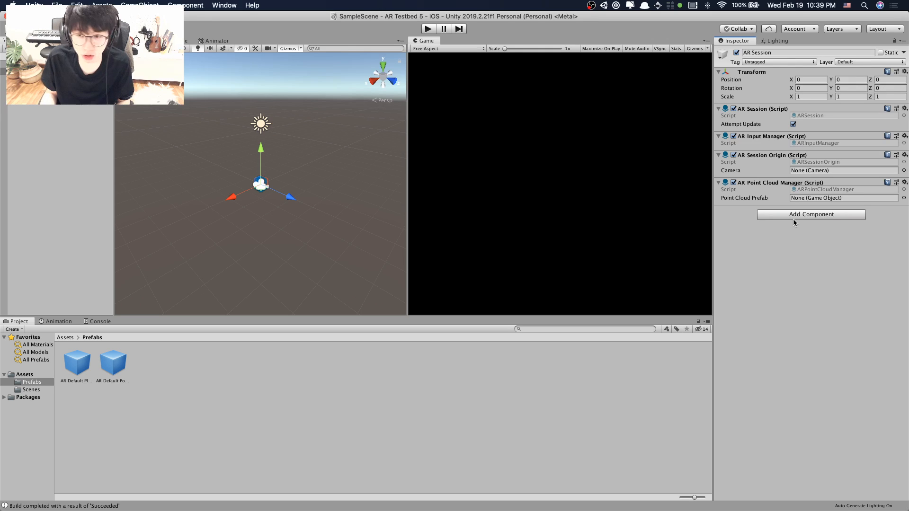
key("super+z")
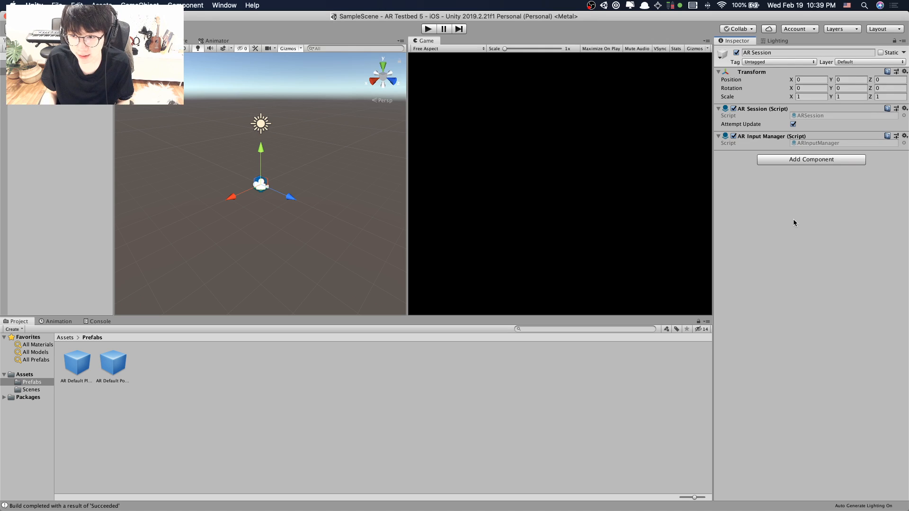
Add an AR Point Cloud Manager and an AR Plane Manager component to the AR Session Origin object.
left_click(36, 80)
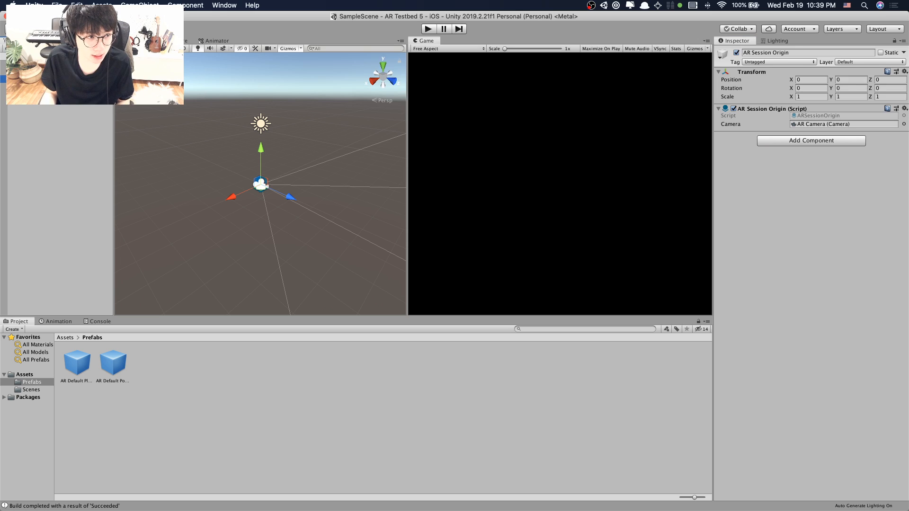
left_click(814, 141)
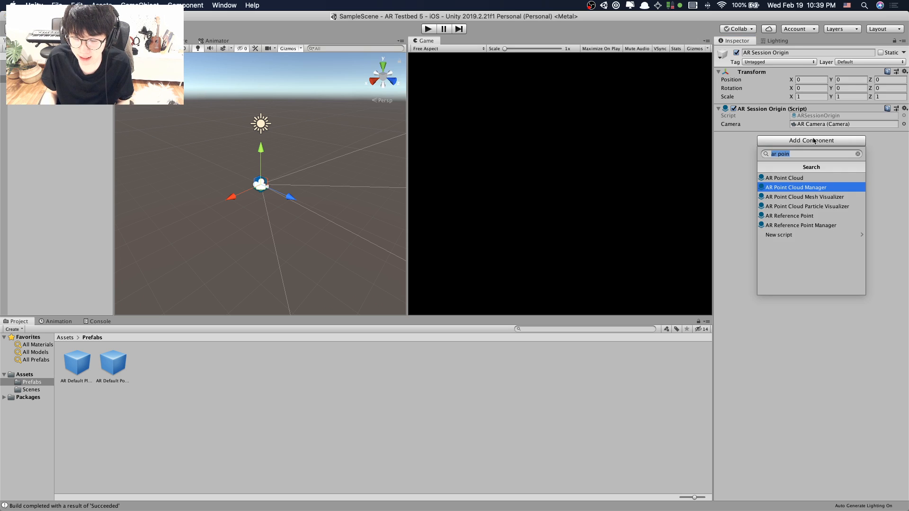
left_click(805, 188)
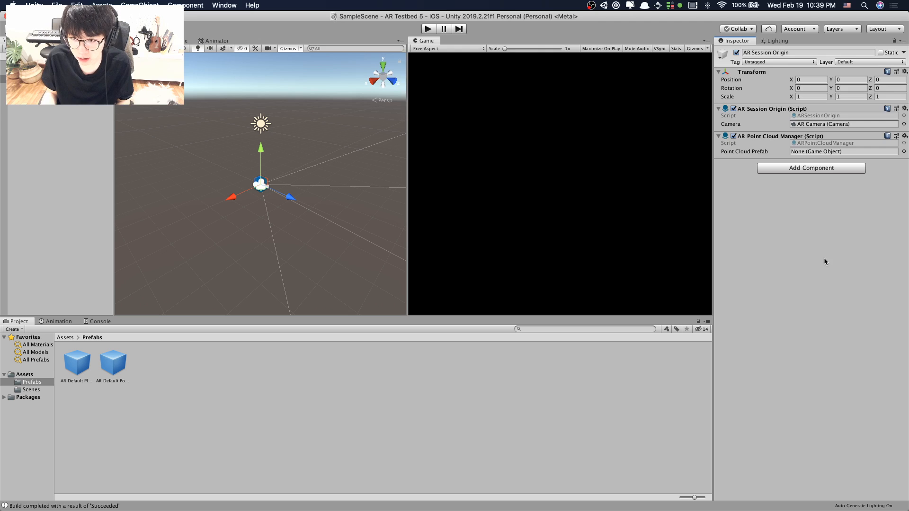
left_click(814, 173)
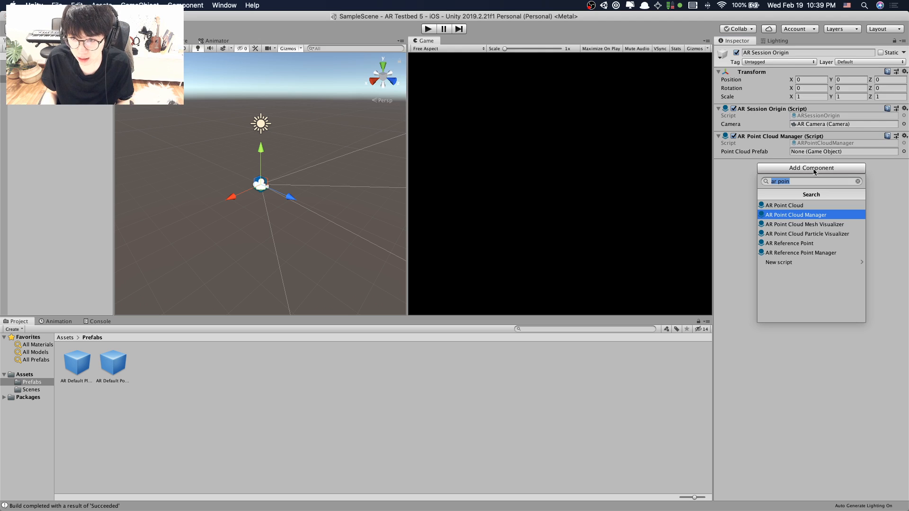
type("ar ")
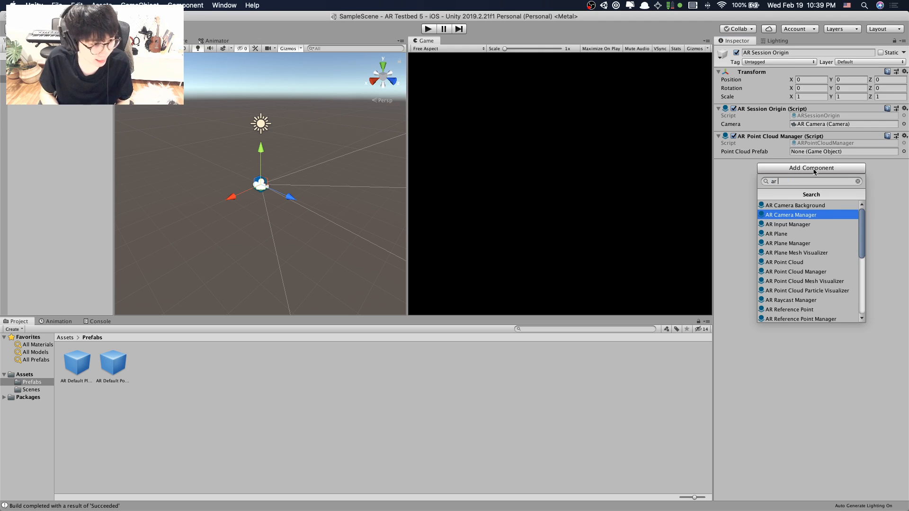
type("plan")
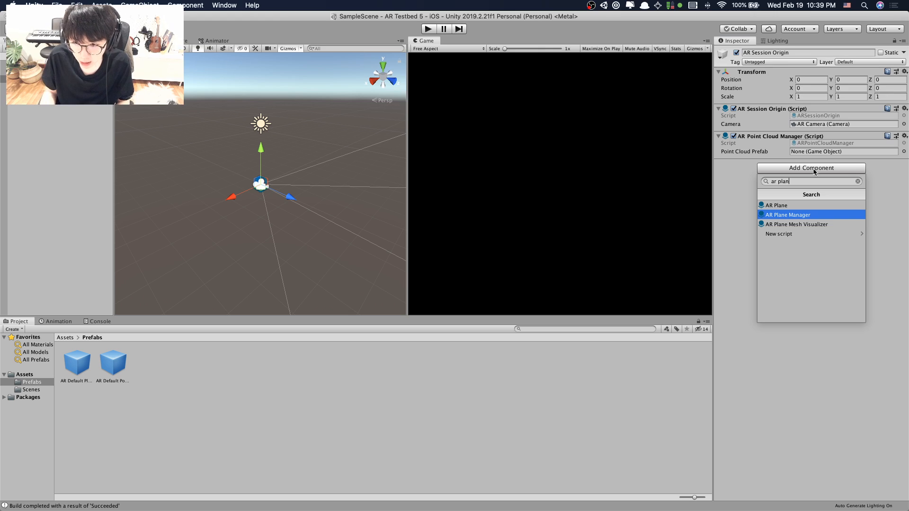
left_click(812, 216)
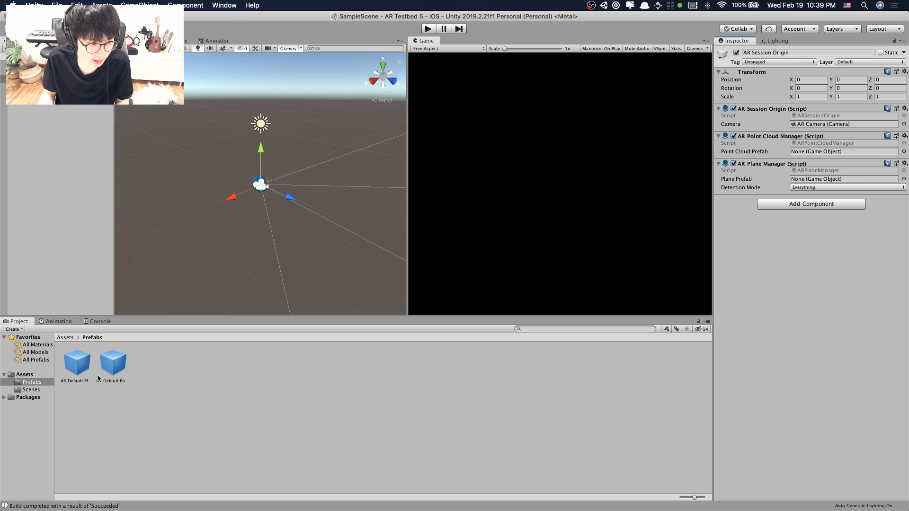
Assign AR Default Plane as the plane prefab and AR Default Point Cloud as the point cloud prefab on AR Session Origin.
left_click_drag(79, 370, 795, 179)
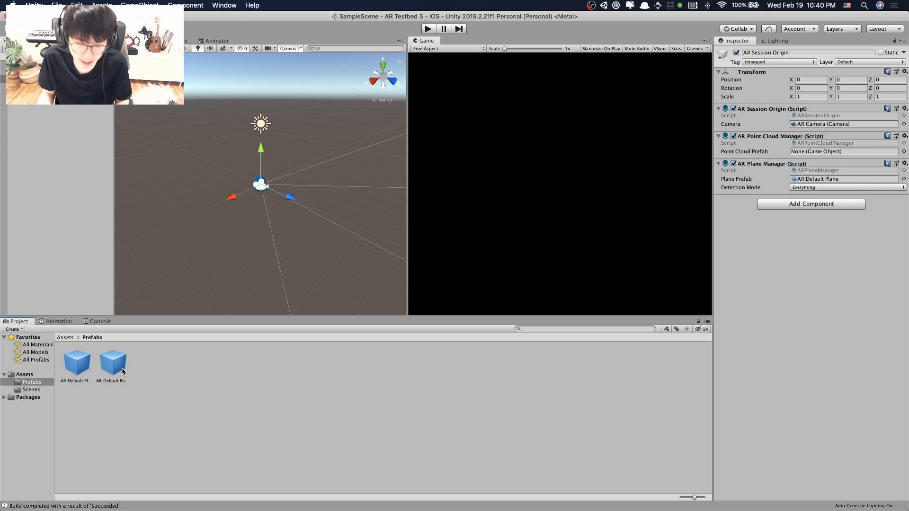
left_click_drag(124, 371, 818, 153)
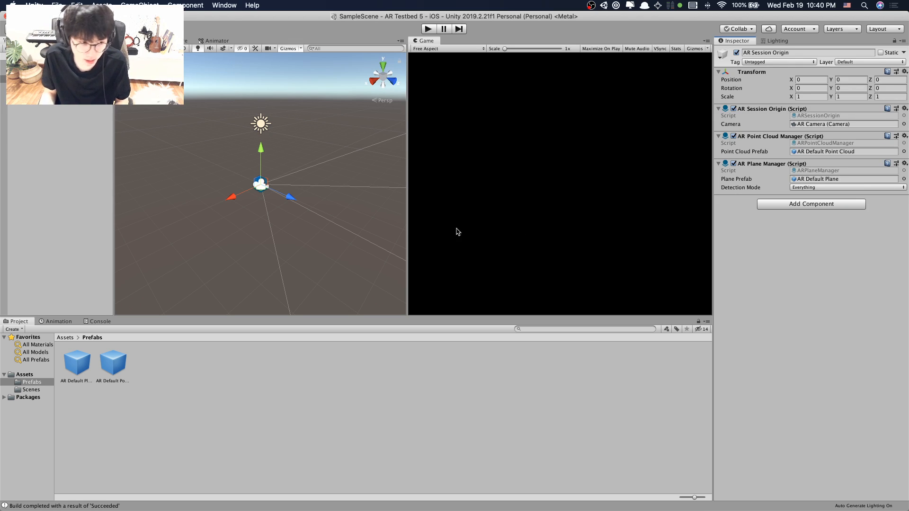
left_click(81, 110)
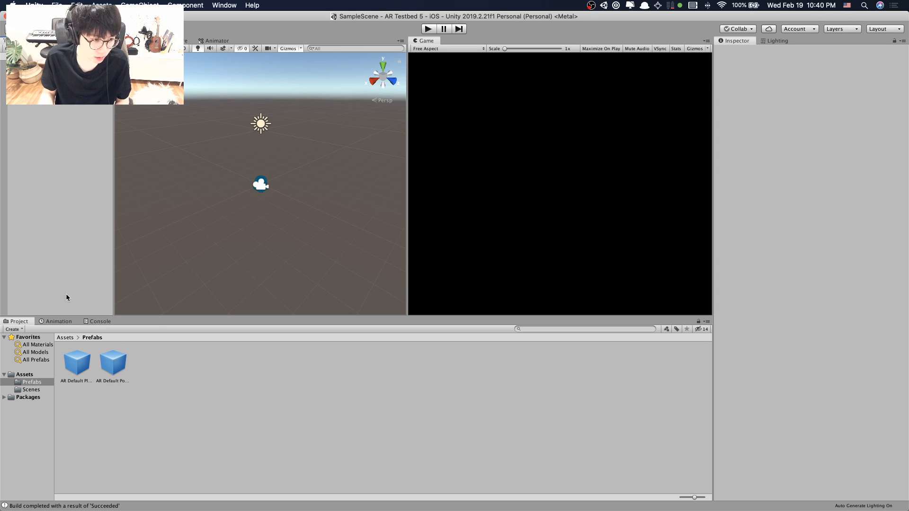
Review the components attached to the AR Session Origin and AR Session objects.
left_click(71, 79)
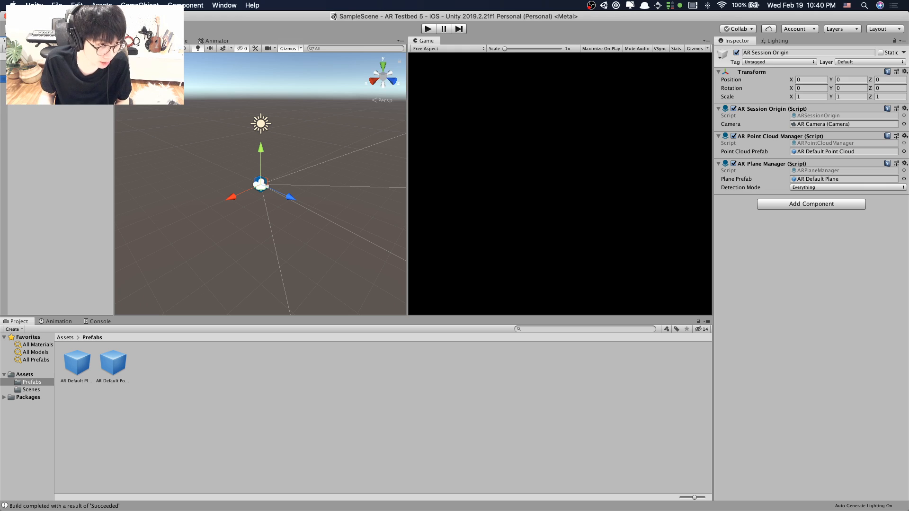
left_click(58, 105)
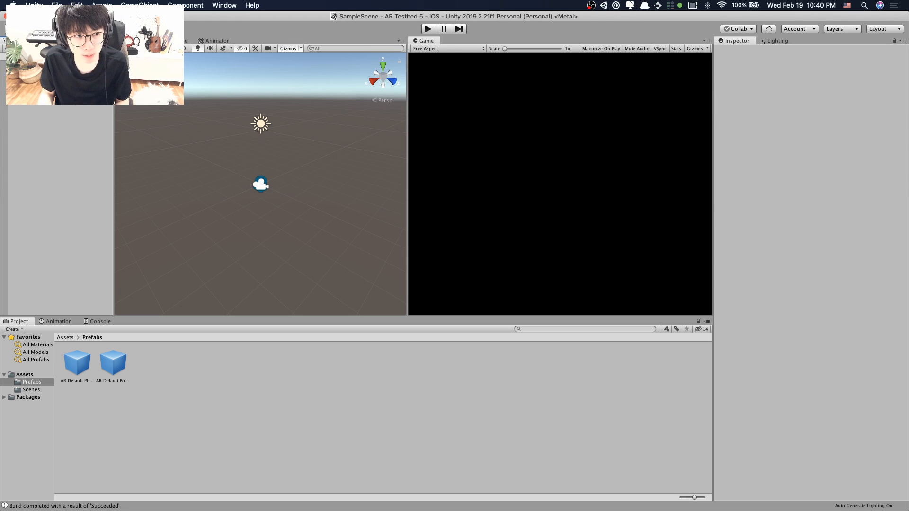
left_click(38, 79)
left_click(38, 71)
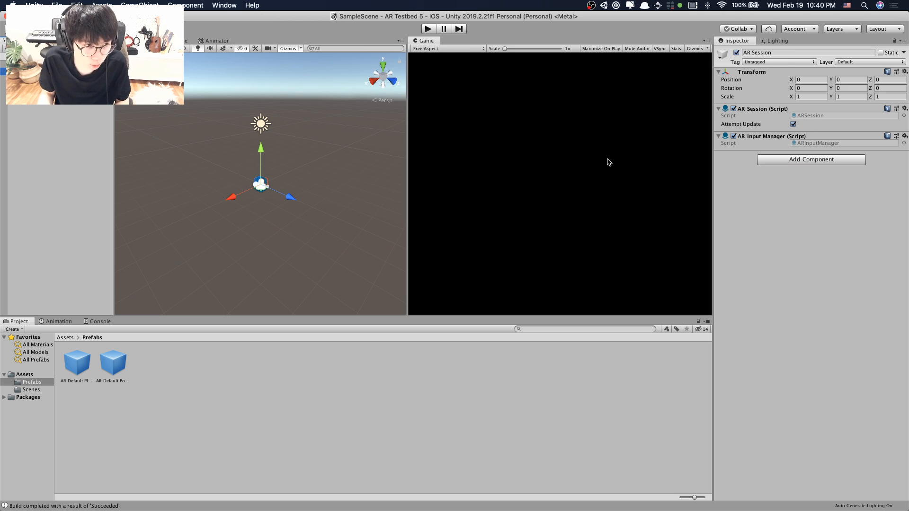
left_click(42, 79)
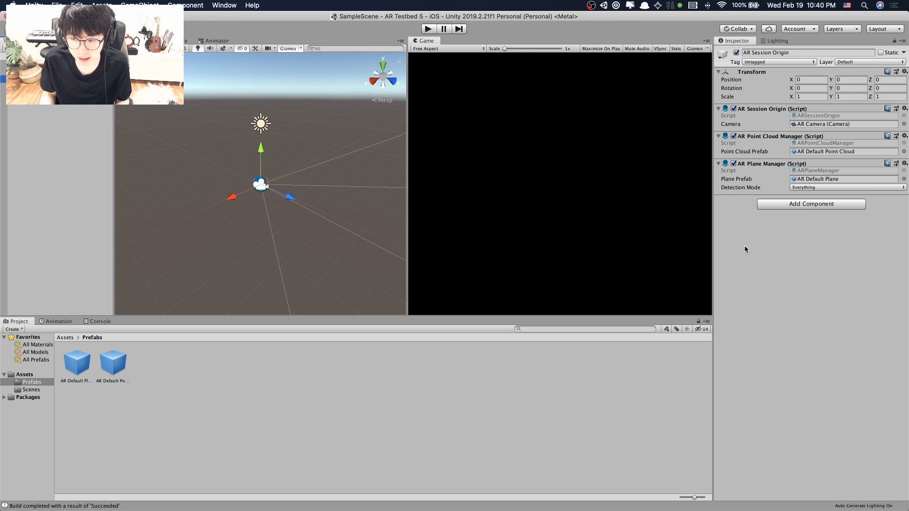
Build the project and run it on the connected iPhone.
left_click(62, 157)
left_click(57, 5)
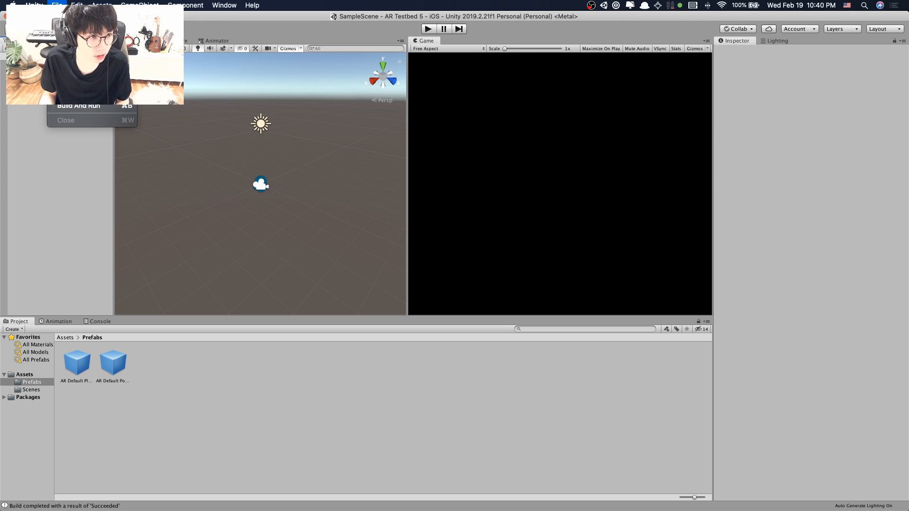
left_click(98, 111)
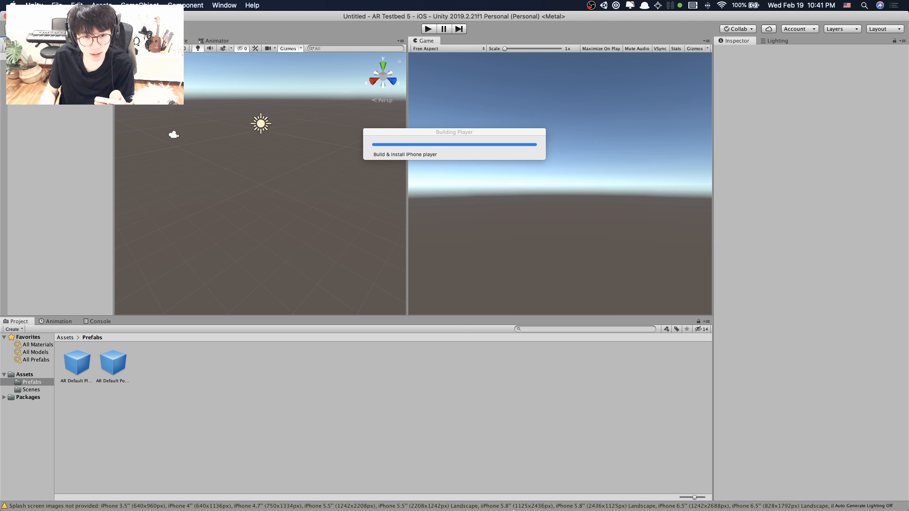
Switch to QuickTime Player, mirror the iPhone screen in a new movie recording, and dismiss Xcode's lost debugger connection alert.
mouse_move(512, 509)
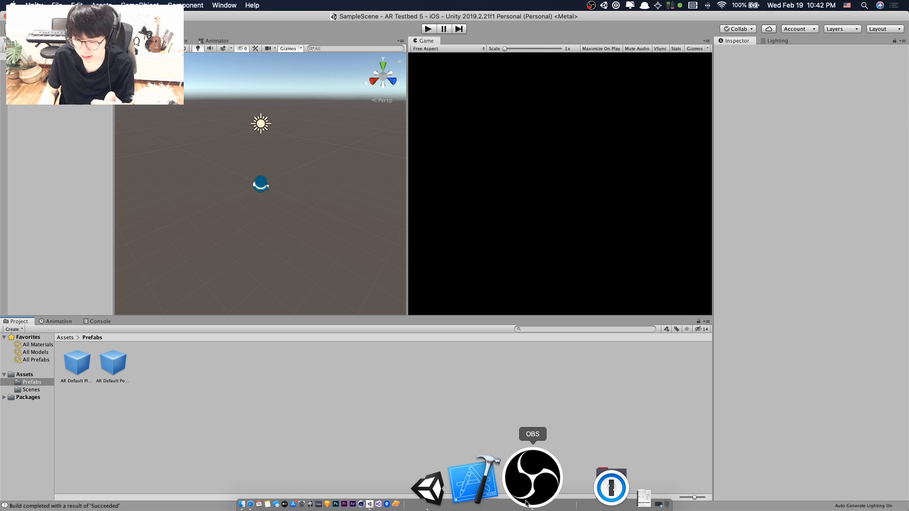
left_click(525, 502)
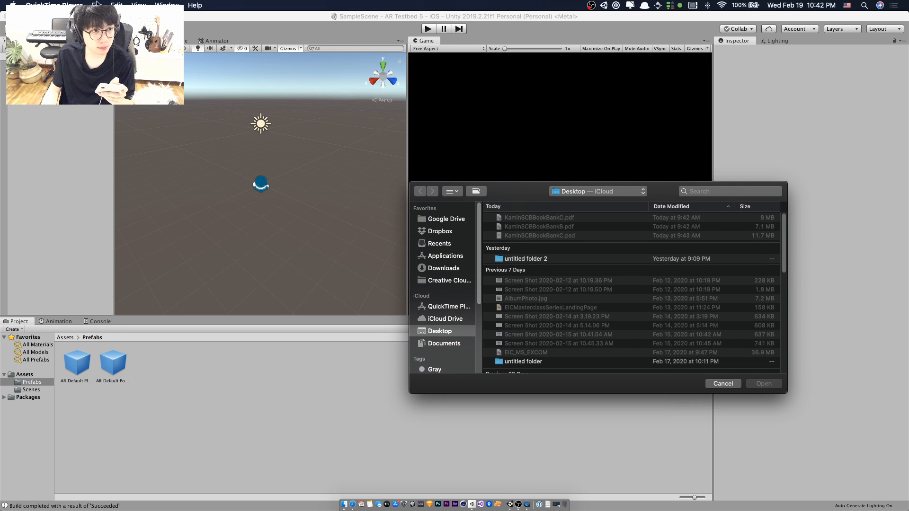
left_click(97, 5)
left_click(120, 17)
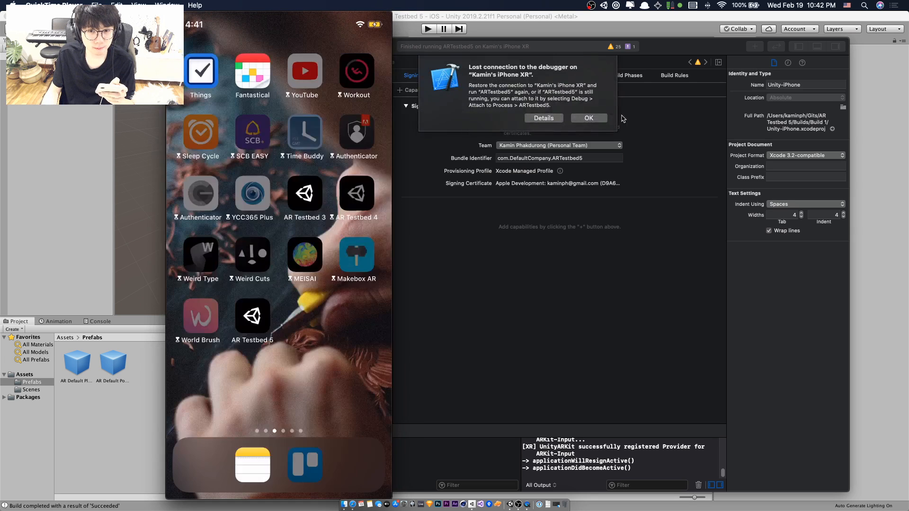
left_click(589, 117)
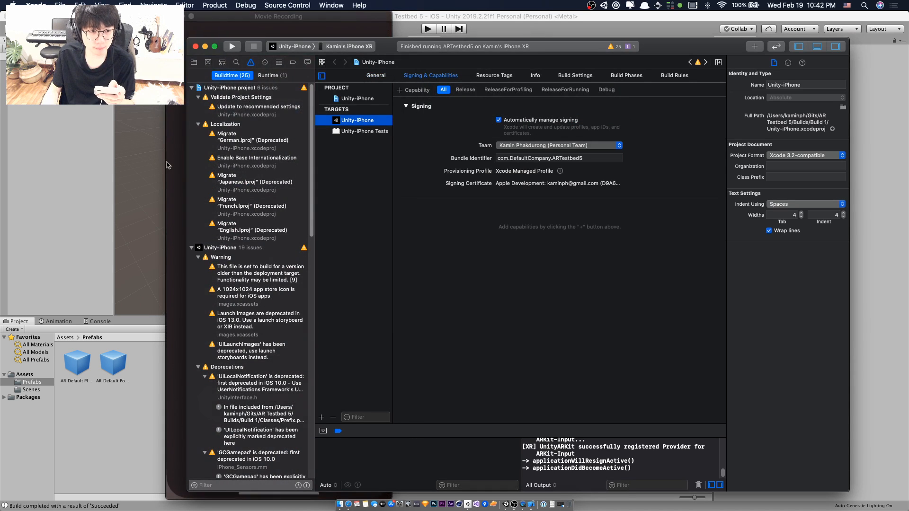
left_click(166, 164)
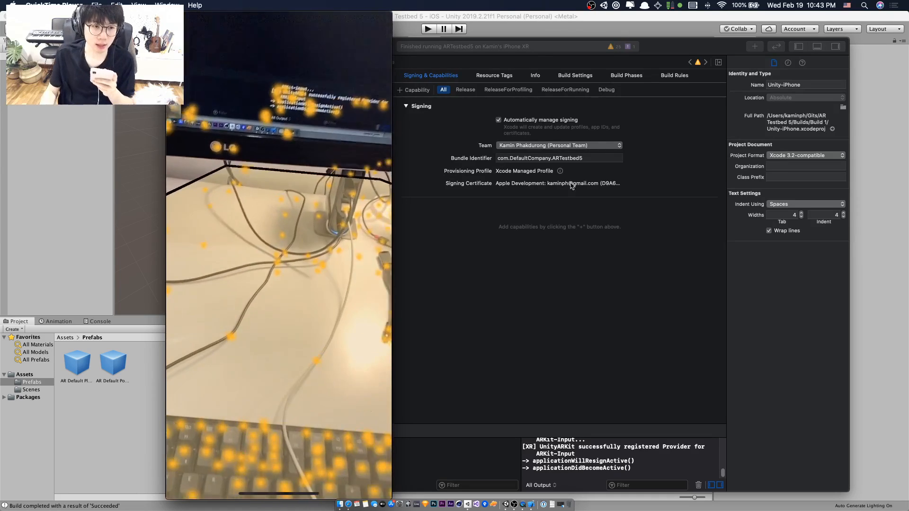
Quit QuickTime Player and switch to the browser window with the AR Foundation assignment slide.
key("super+q")
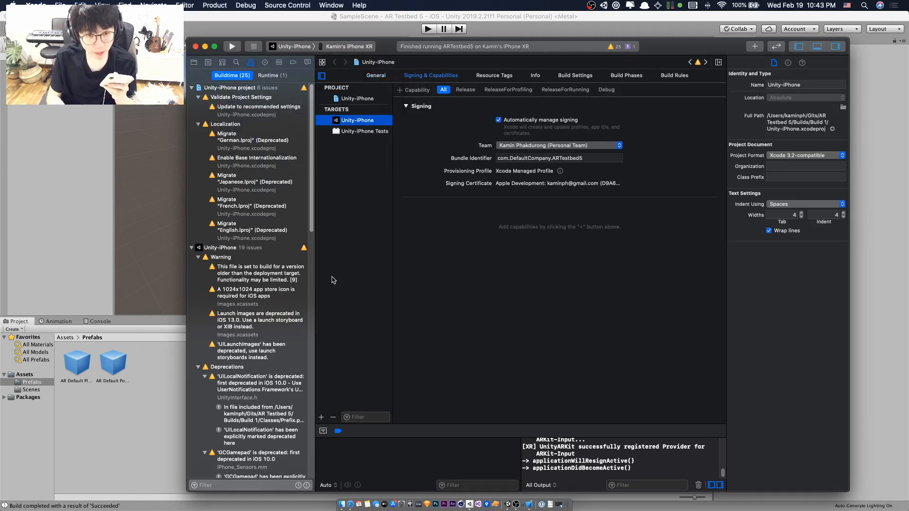
left_click(84, 185)
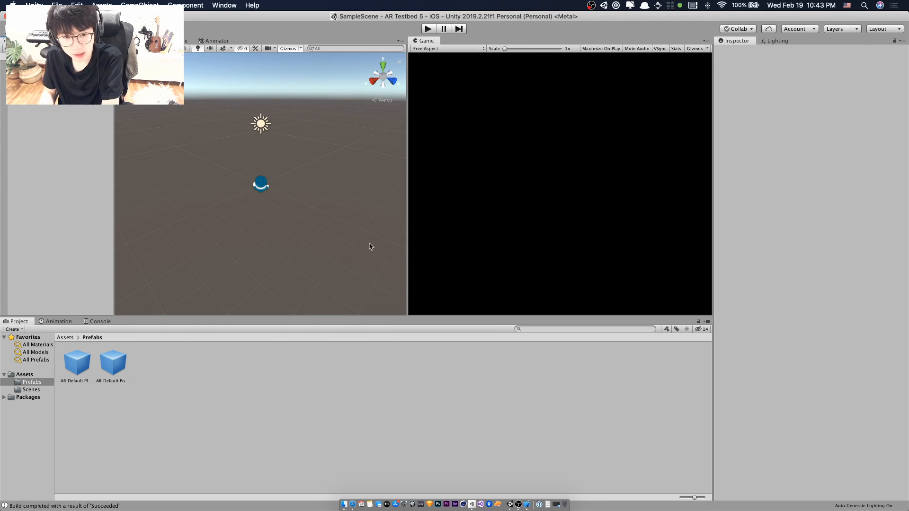
key("ctrl+Up")
left_click(440, 216)
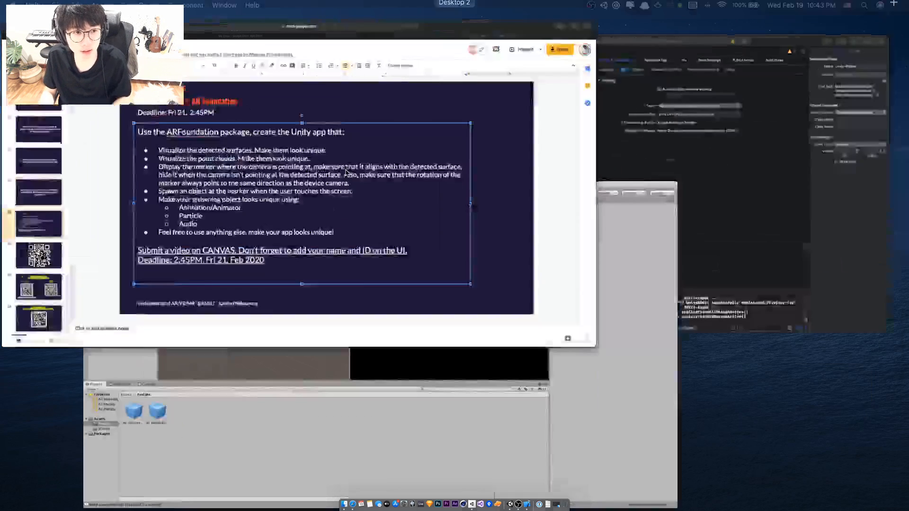